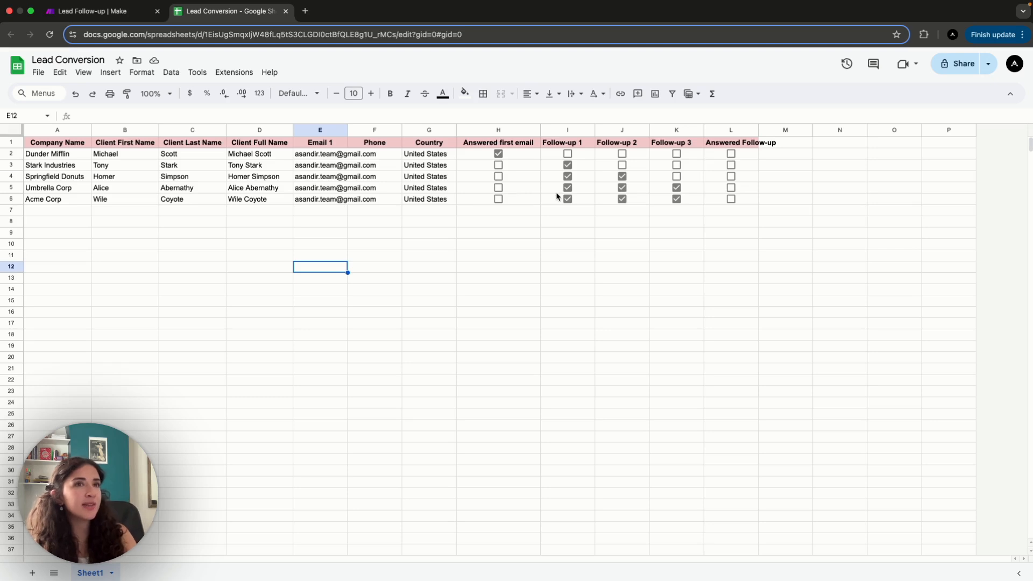
- Switch to the Lead Follow-up scenario in Make and add a Google Sheets Search Rows module as its first module
{"action": "left_click", "coordinate": [123, 12]}
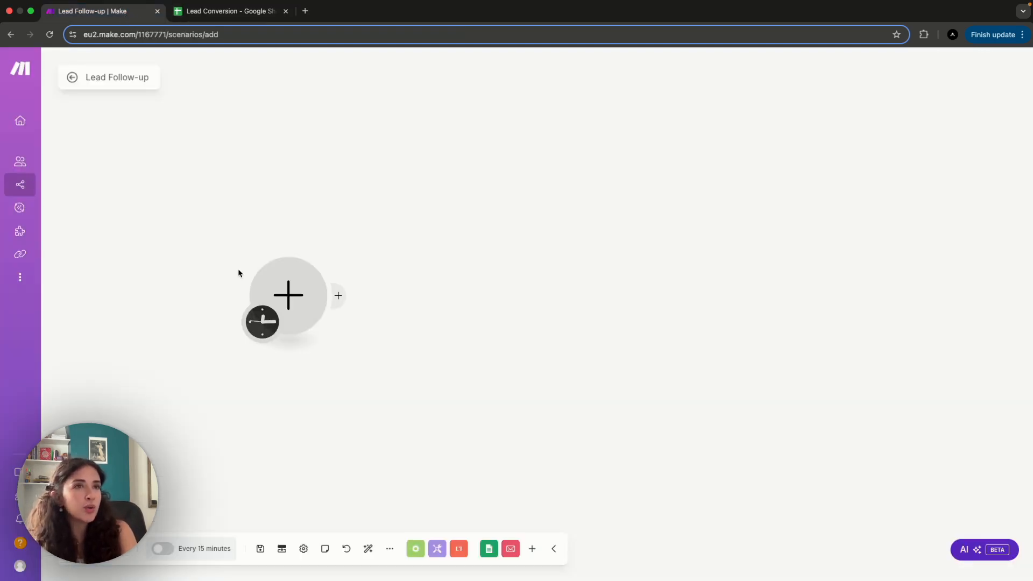
{"action": "left_click", "coordinate": [294, 294]}
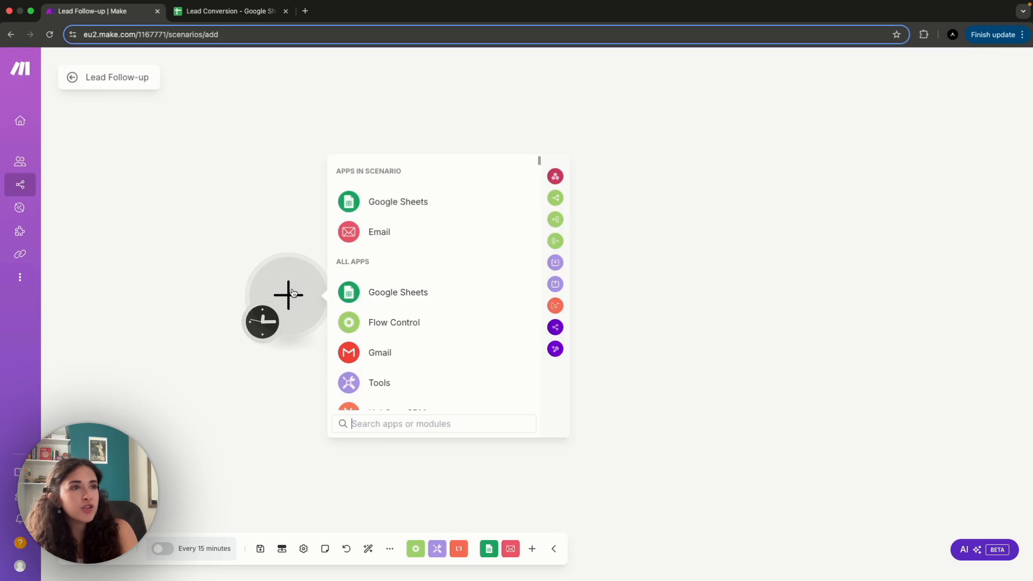
{"action": "left_click", "coordinate": [416, 201]}
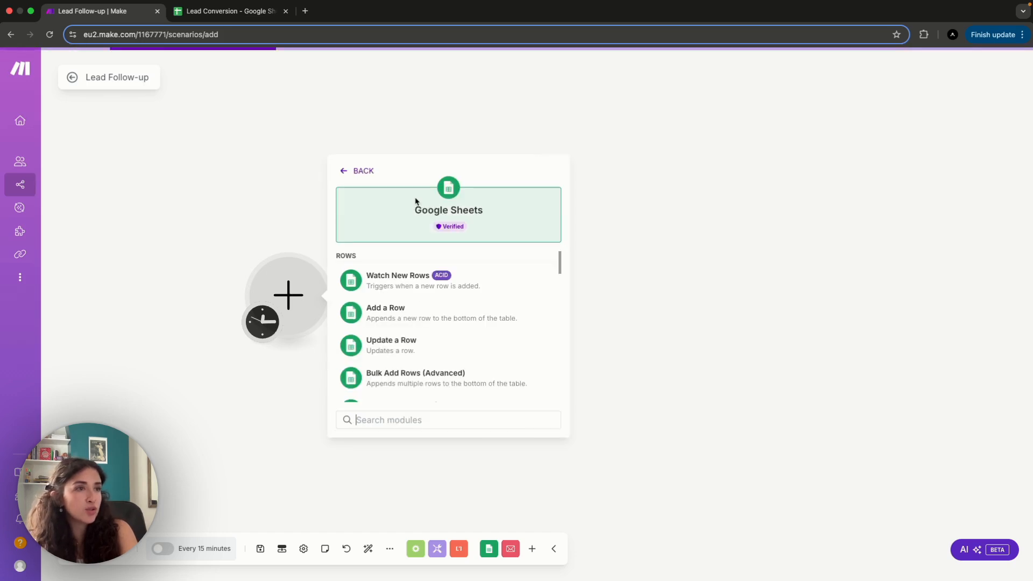
{"action": "scroll", "coordinate": [387, 338], "scroll_direction": "down", "scroll_amount": 2}
{"action": "scroll", "coordinate": [387, 338], "scroll_direction": "down", "scroll_amount": 1}
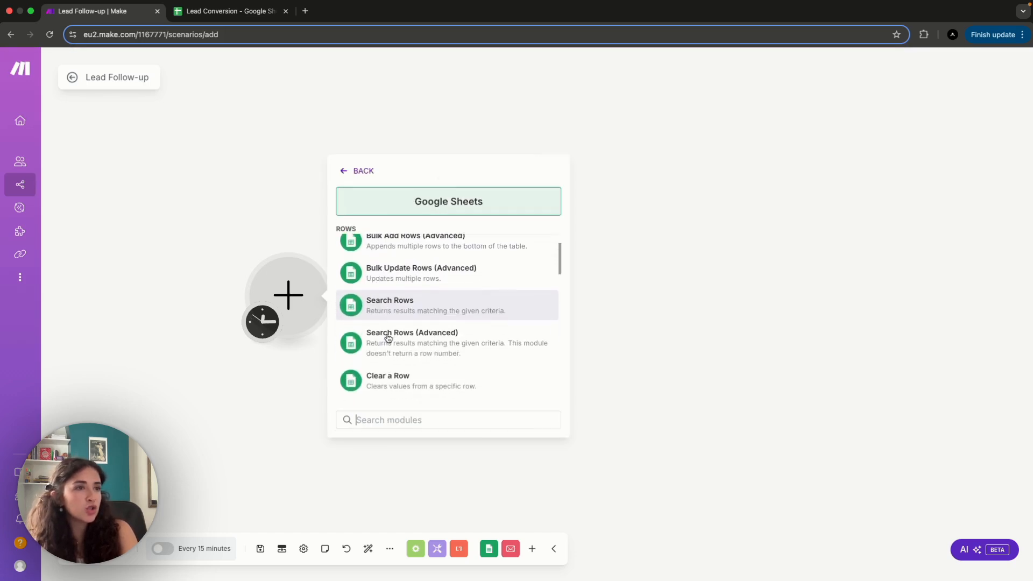
{"action": "left_click", "coordinate": [387, 305]}
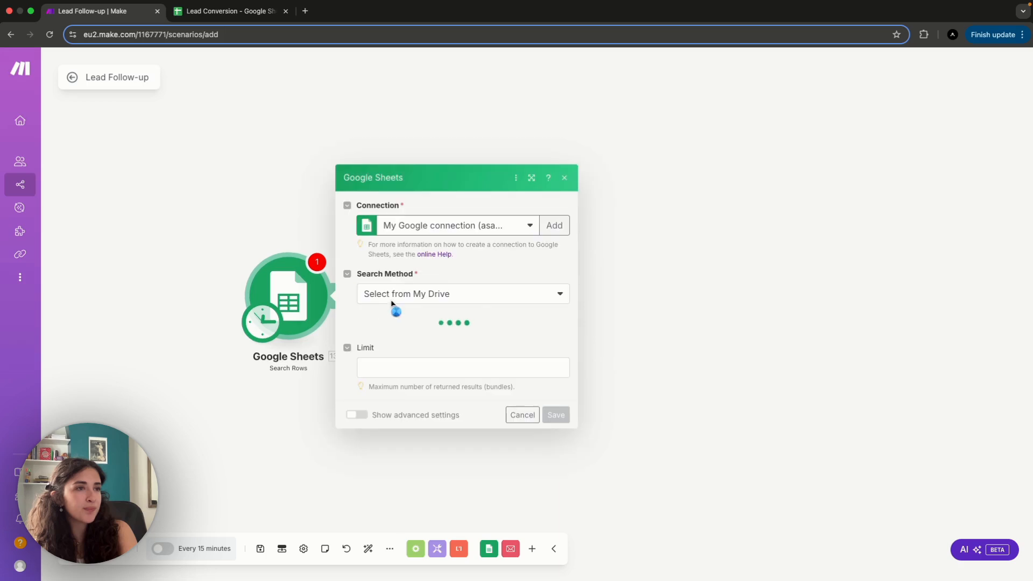
- Choose the Lead Conversion spreadsheet and its Sheet1 as the source for the row search
{"action": "left_click", "coordinate": [485, 329]}
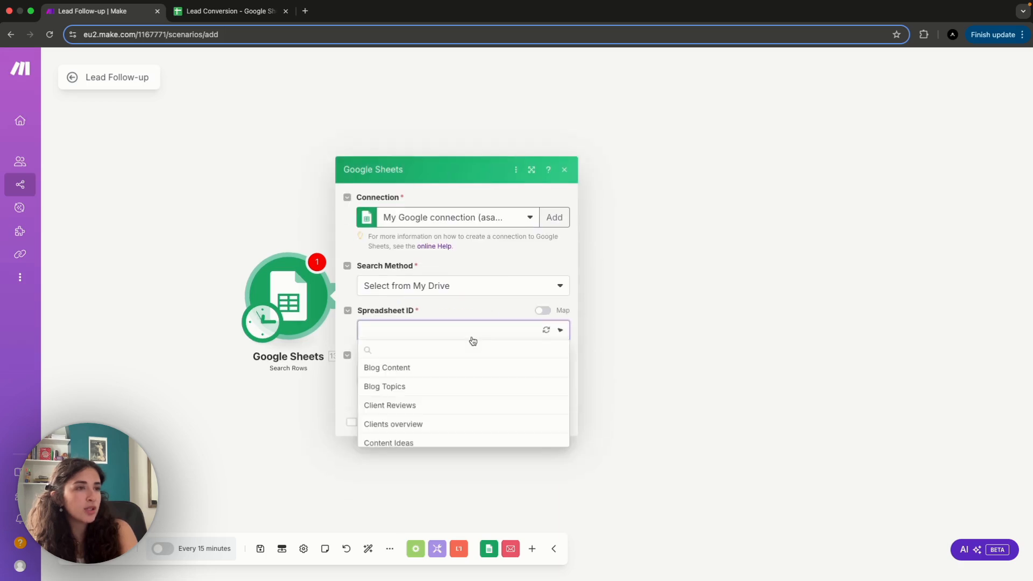
{"action": "scroll", "coordinate": [433, 488], "scroll_direction": "down", "scroll_amount": 3}
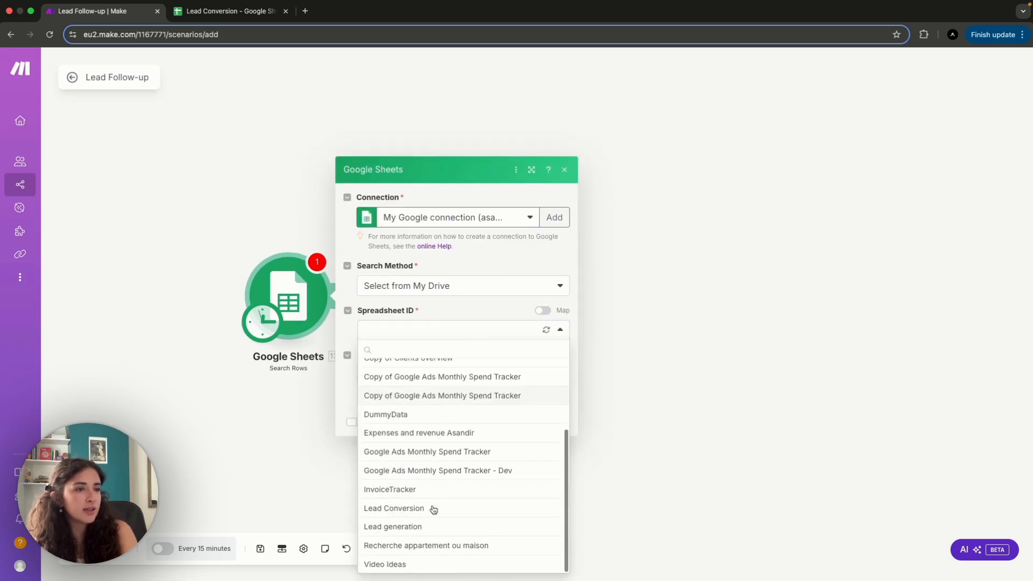
{"action": "left_click", "coordinate": [428, 510]}
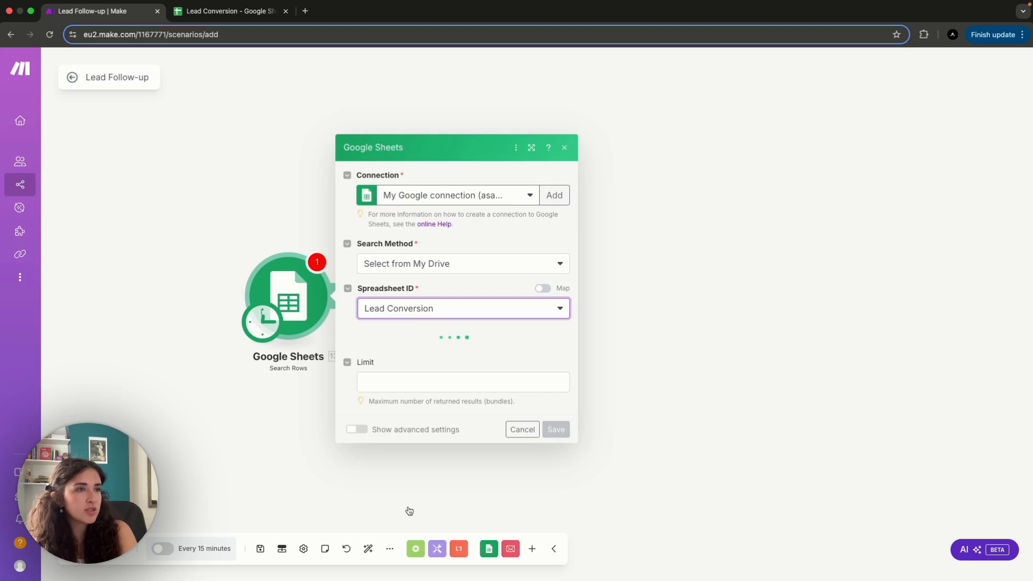
{"action": "left_click", "coordinate": [431, 354]}
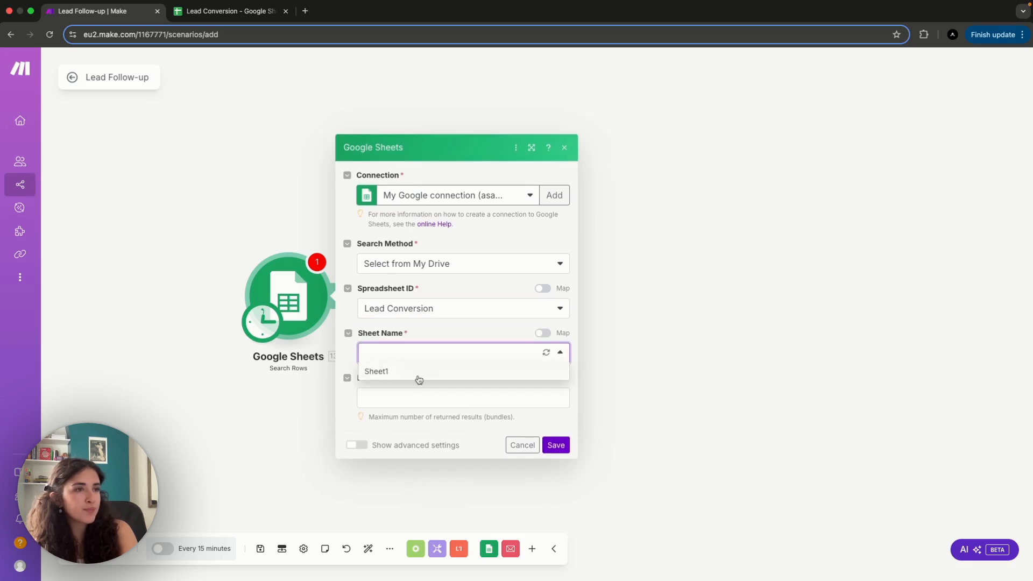
{"action": "left_click", "coordinate": [420, 377]}
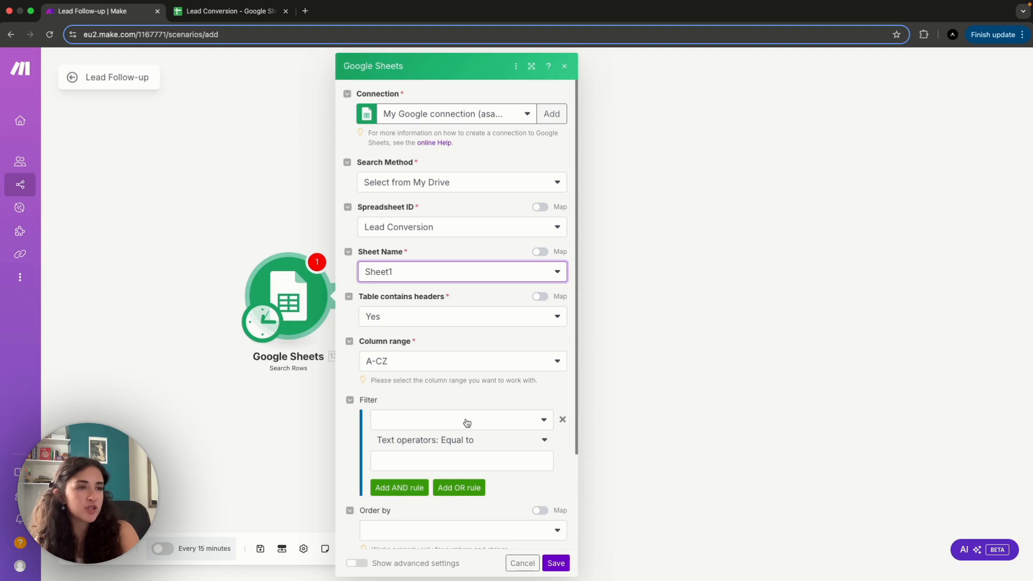
- Filter the searched rows to those where Answered first email (H) is equal to FALSE
{"action": "left_click", "coordinate": [467, 423]}
{"action": "scroll", "coordinate": [466, 431], "scroll_direction": "down", "scroll_amount": 5}
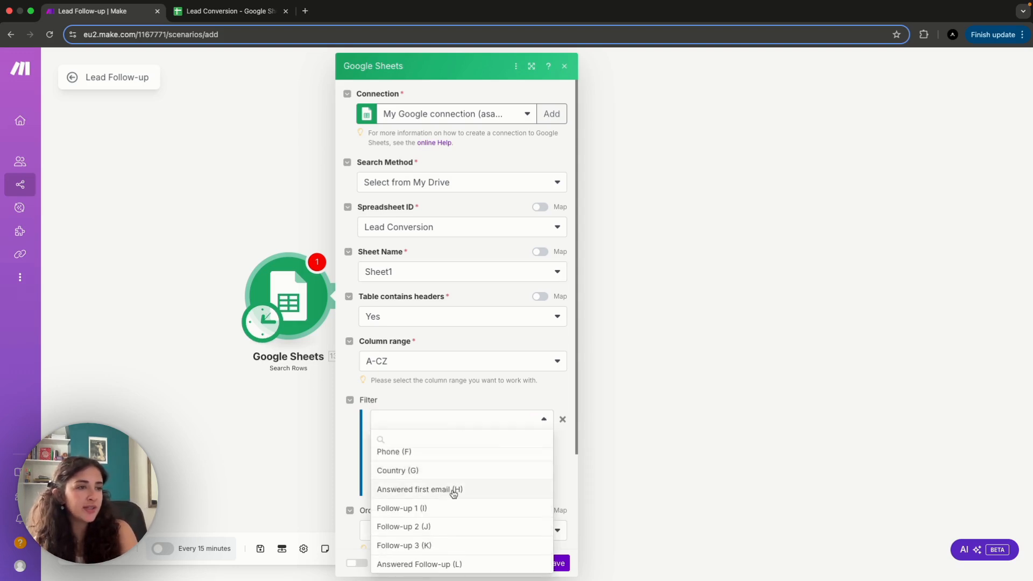
{"action": "left_click", "coordinate": [454, 493]}
{"action": "left_click", "coordinate": [432, 457]}
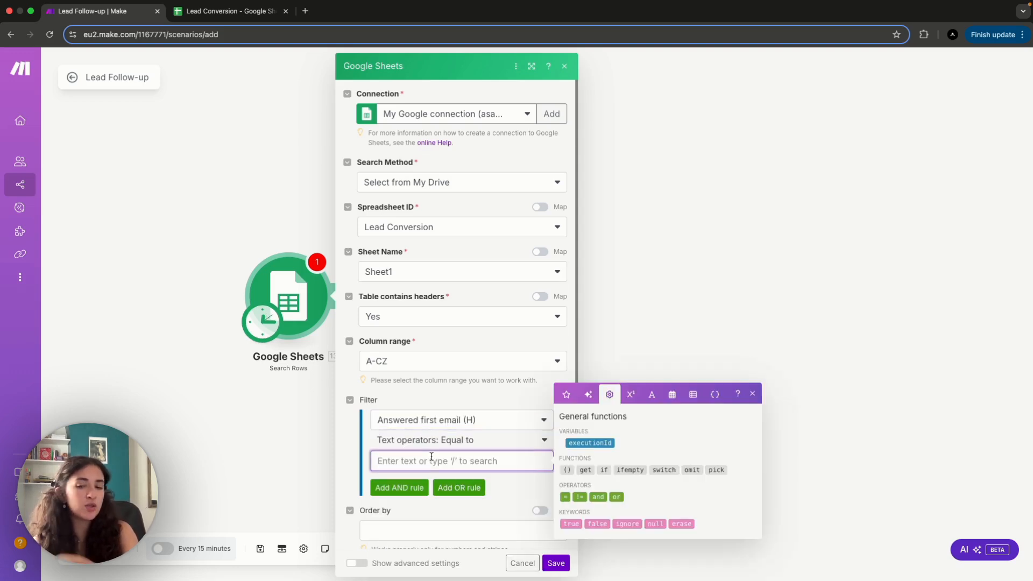
{"action": "type", "text": "FALSE"}
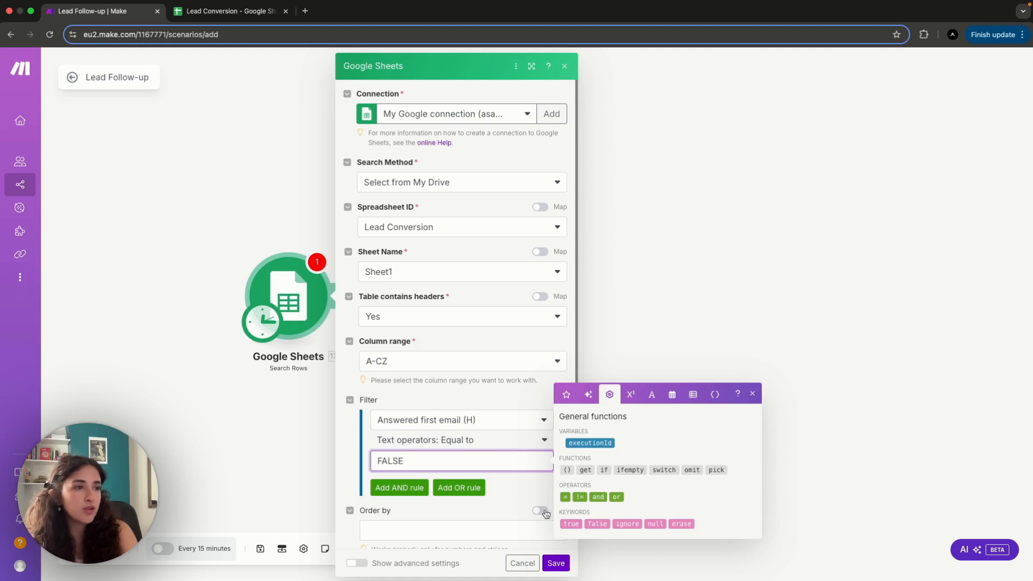
{"action": "left_click", "coordinate": [516, 474]}
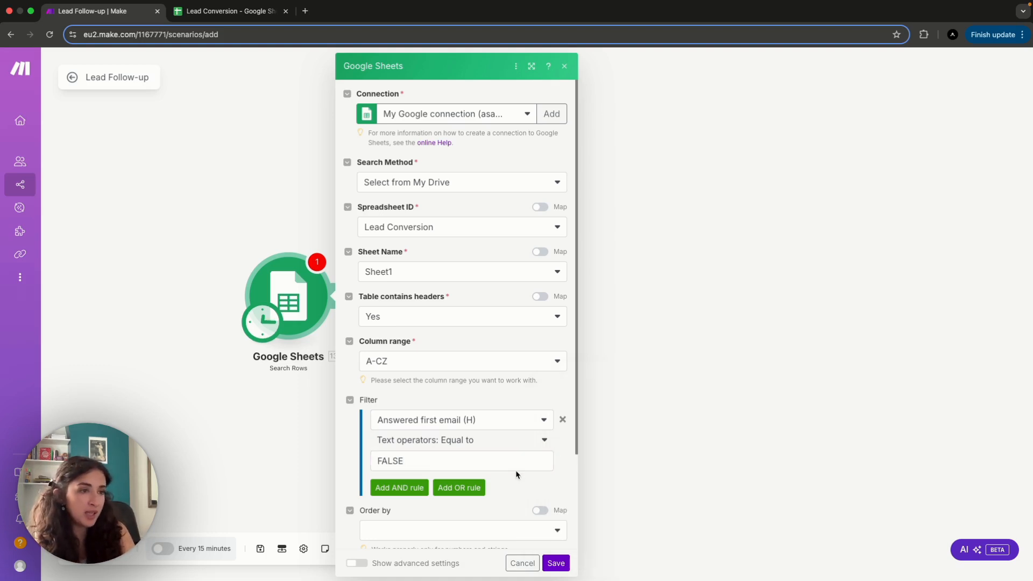
- Add an AND rule requiring Answered Follow-up (L) equal to FALSE, and save the Search Rows module
{"action": "left_click", "coordinate": [411, 491]}
{"action": "scroll", "coordinate": [404, 488], "scroll_direction": "down", "scroll_amount": 3}
{"action": "left_click", "coordinate": [413, 436]}
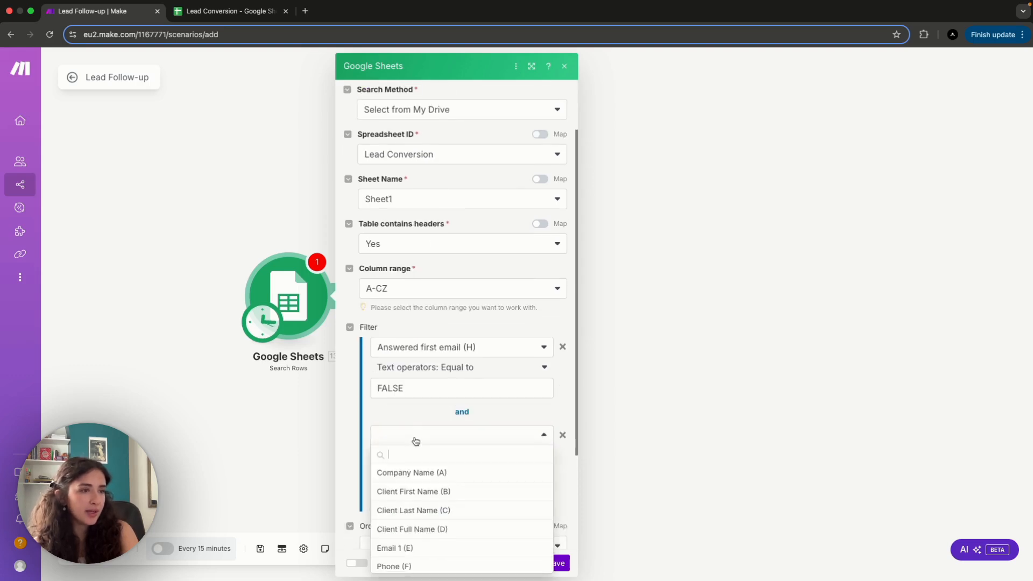
{"action": "scroll", "coordinate": [413, 517], "scroll_direction": "down", "scroll_amount": 4}
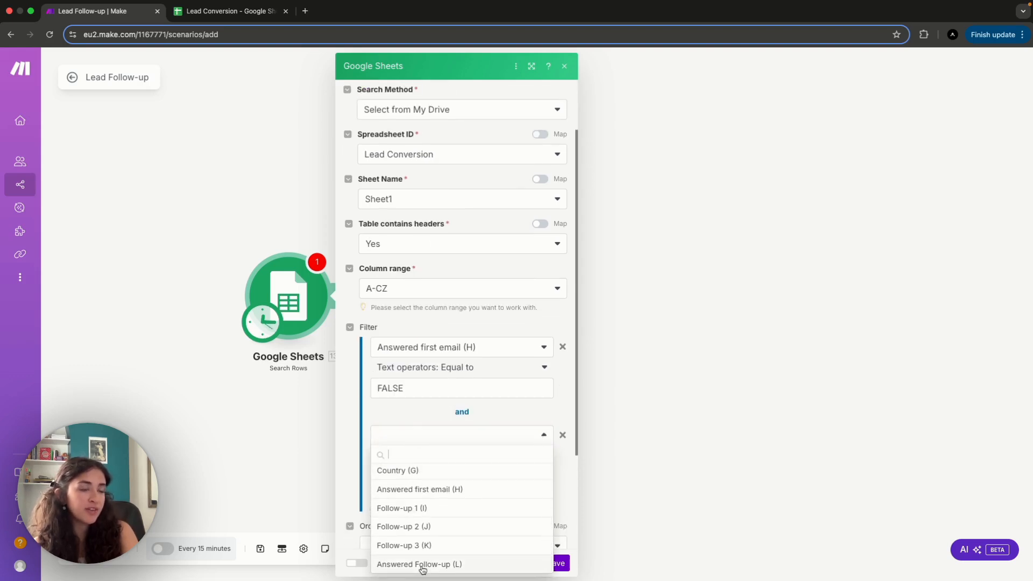
{"action": "left_click", "coordinate": [423, 564]}
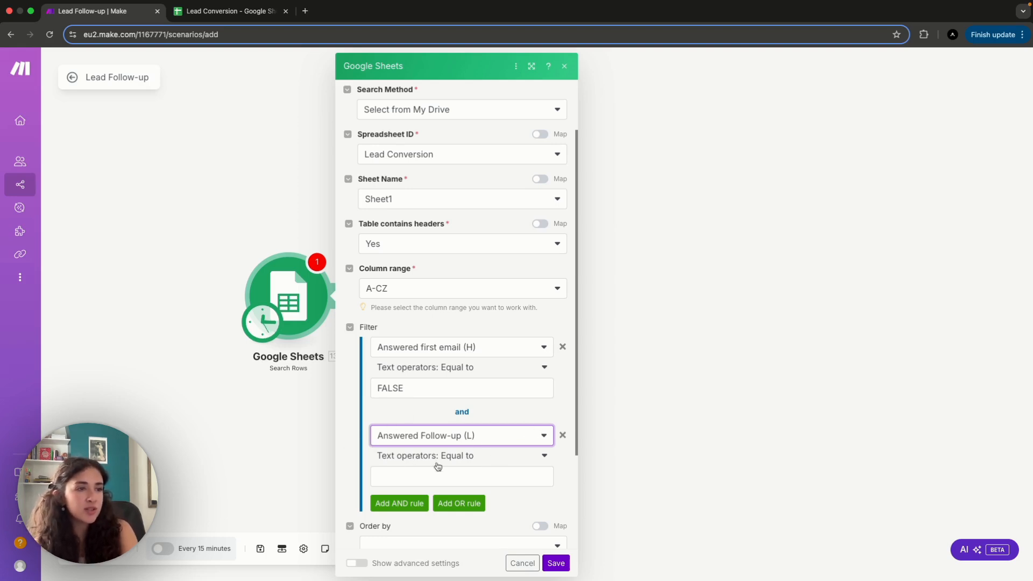
{"action": "left_click", "coordinate": [429, 476]}
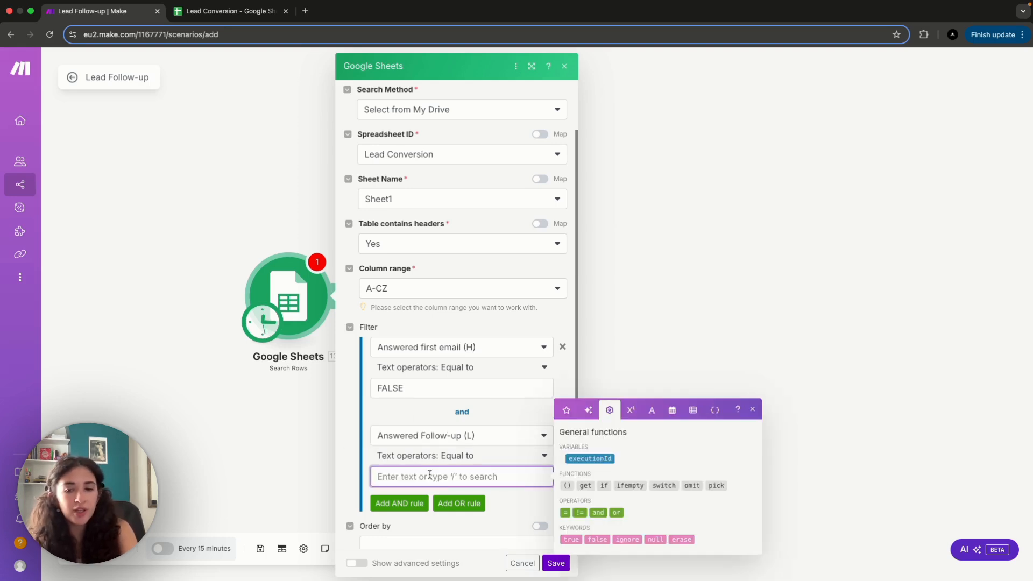
{"action": "type", "text": "FALSE"}
{"action": "left_click", "coordinate": [521, 513]}
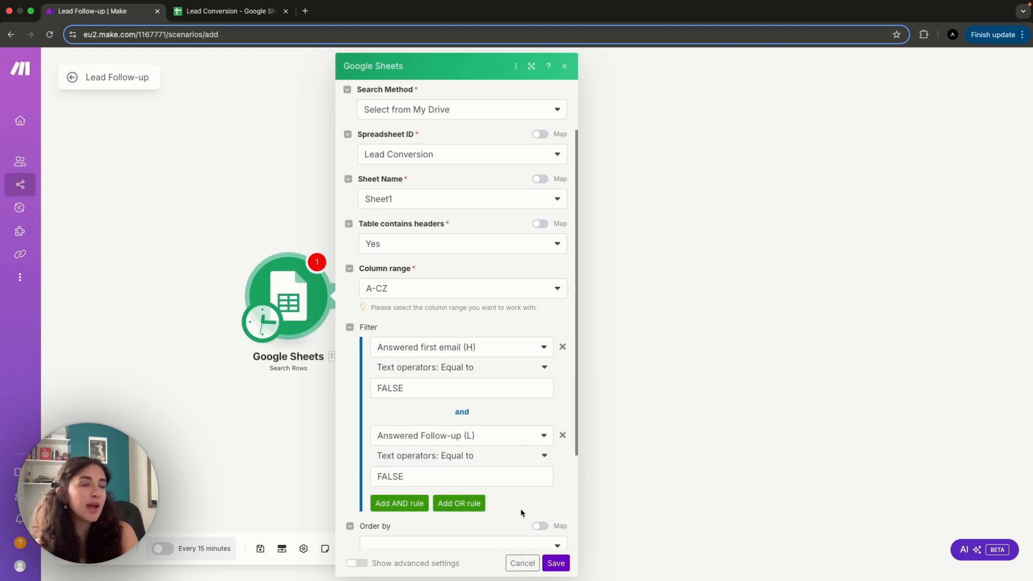
{"action": "left_click", "coordinate": [555, 564]}
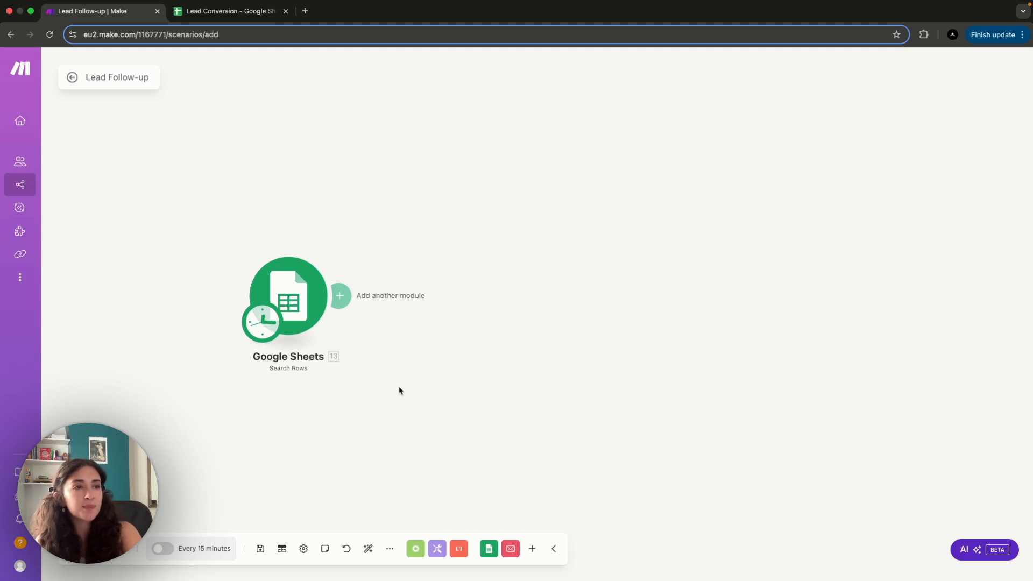
- Search for ROUTER and add the Flow Control Router after the Google Sheets module
{"action": "left_click", "coordinate": [340, 297]}
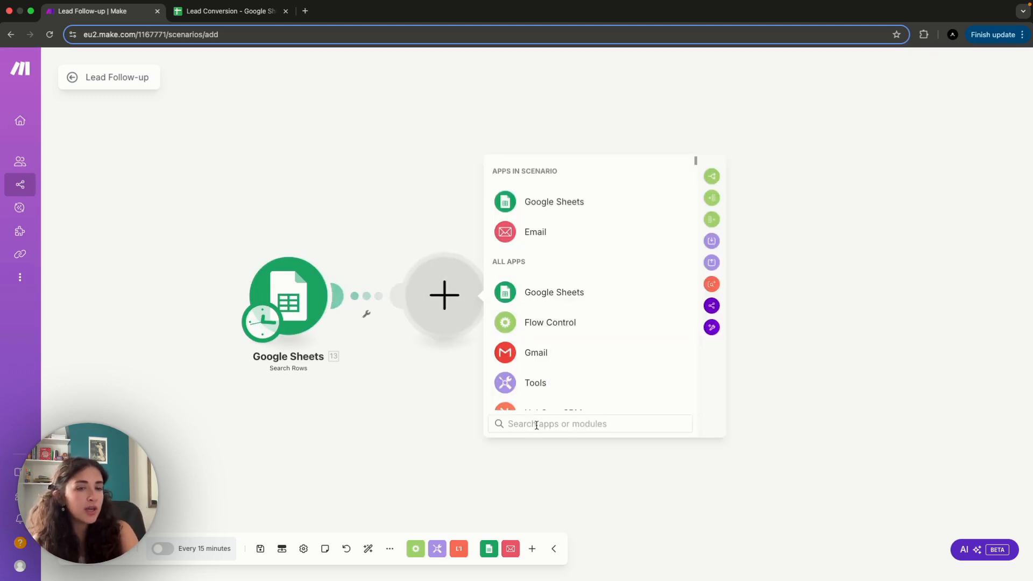
{"action": "type", "text": "ROUTER"}
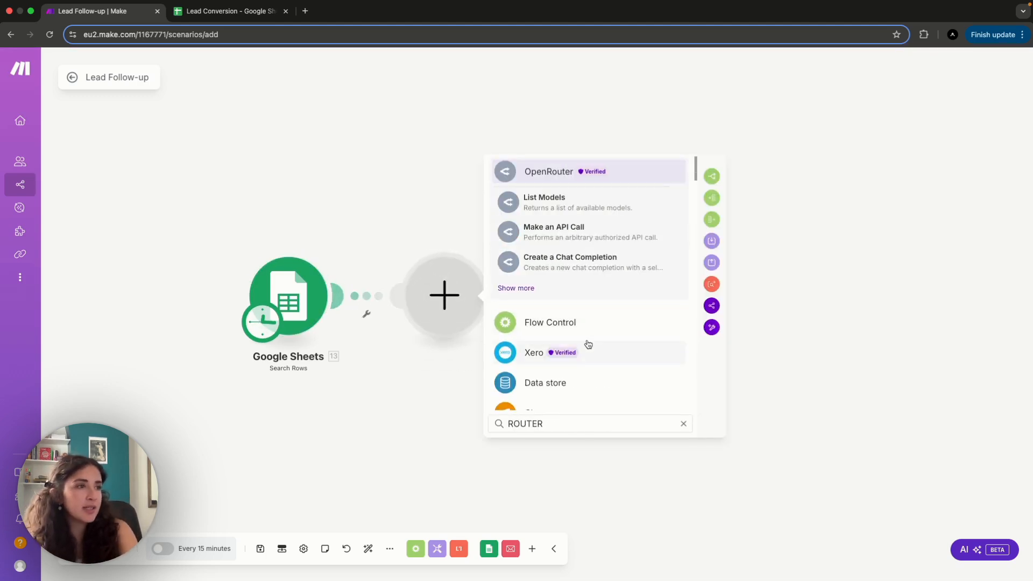
{"action": "left_click", "coordinate": [541, 322]}
{"action": "scroll", "coordinate": [560, 345], "scroll_direction": "down", "scroll_amount": 1}
{"action": "left_click", "coordinate": [560, 382]}
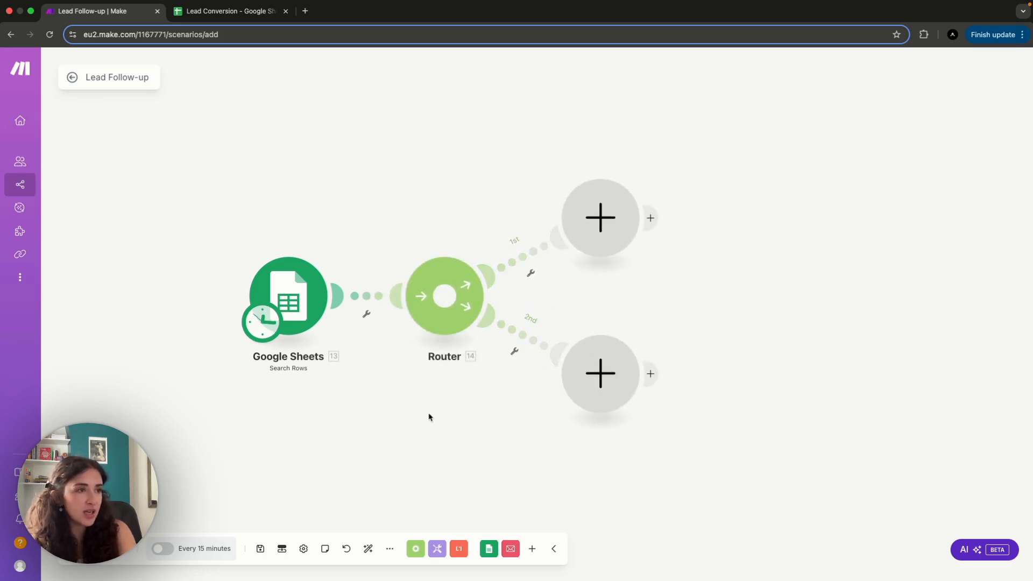
- Set up a filter on the router's first route and label it Follow-up 1
{"action": "left_click", "coordinate": [531, 274]}
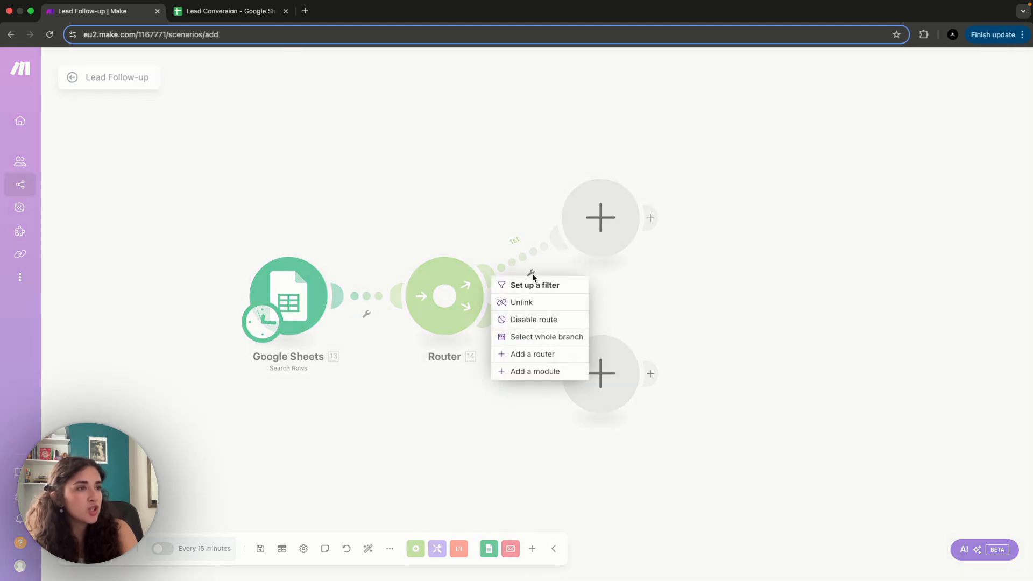
{"action": "left_click", "coordinate": [533, 283]}
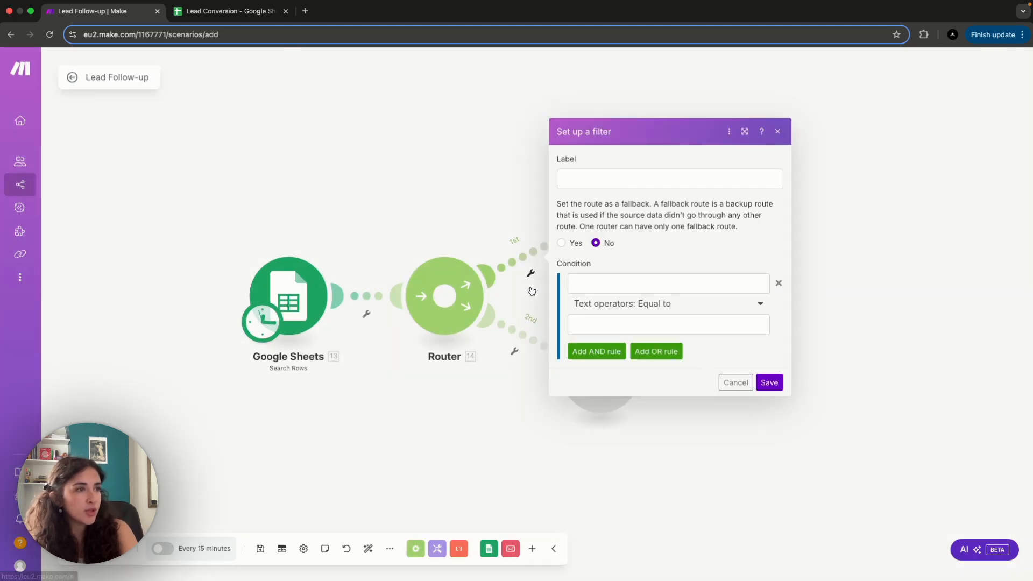
{"action": "left_click", "coordinate": [601, 176]}
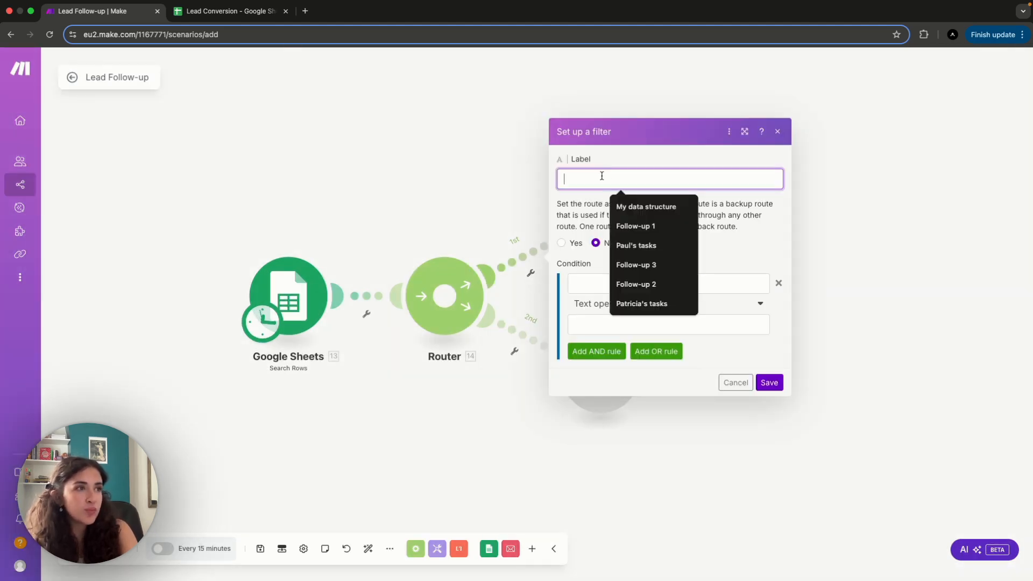
{"action": "left_click", "coordinate": [636, 227]}
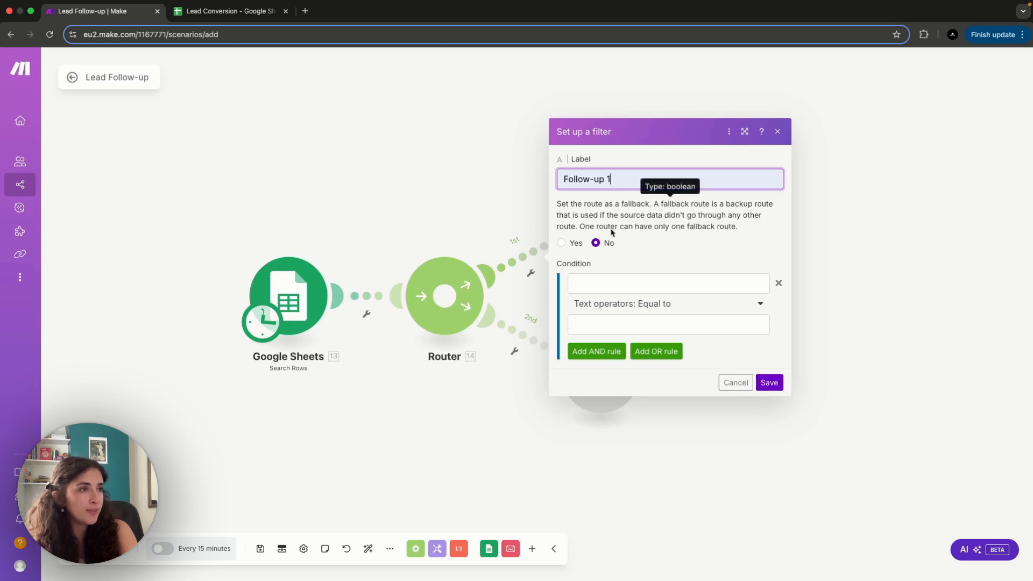
- Set the first route's filter condition to Follow-up 1 (I) equal to FALSE and save the filter
{"action": "left_click", "coordinate": [597, 284]}
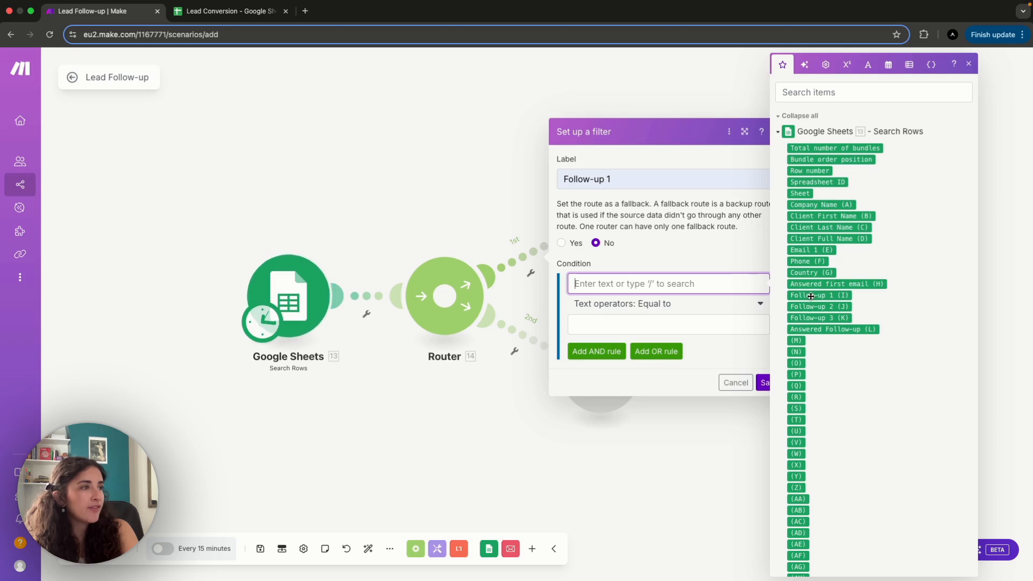
{"action": "left_click_drag", "start_coordinate": [811, 296], "coordinate": [692, 284]}
{"action": "left_click", "coordinate": [697, 323]}
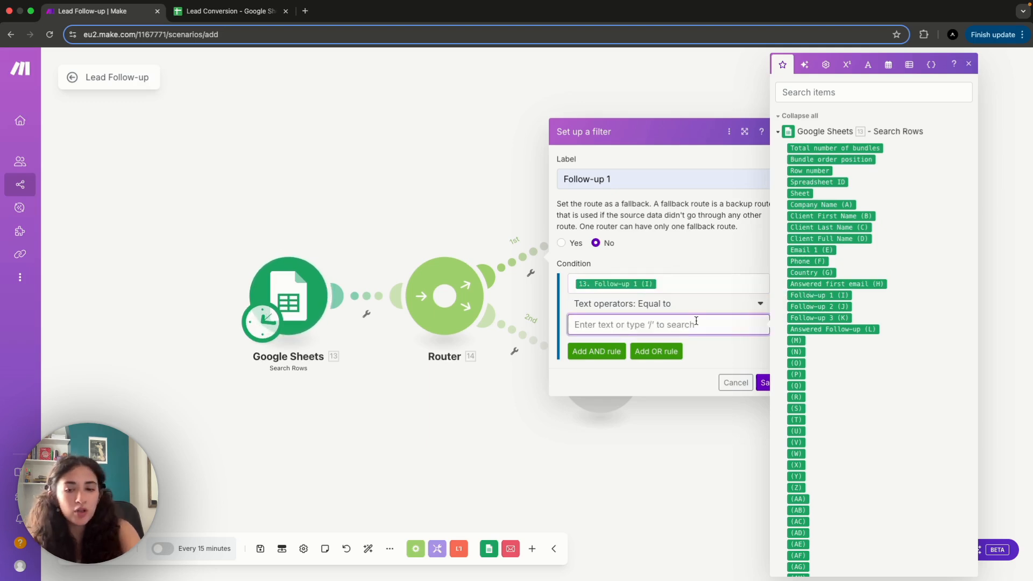
{"action": "type", "text": "FALSE"}
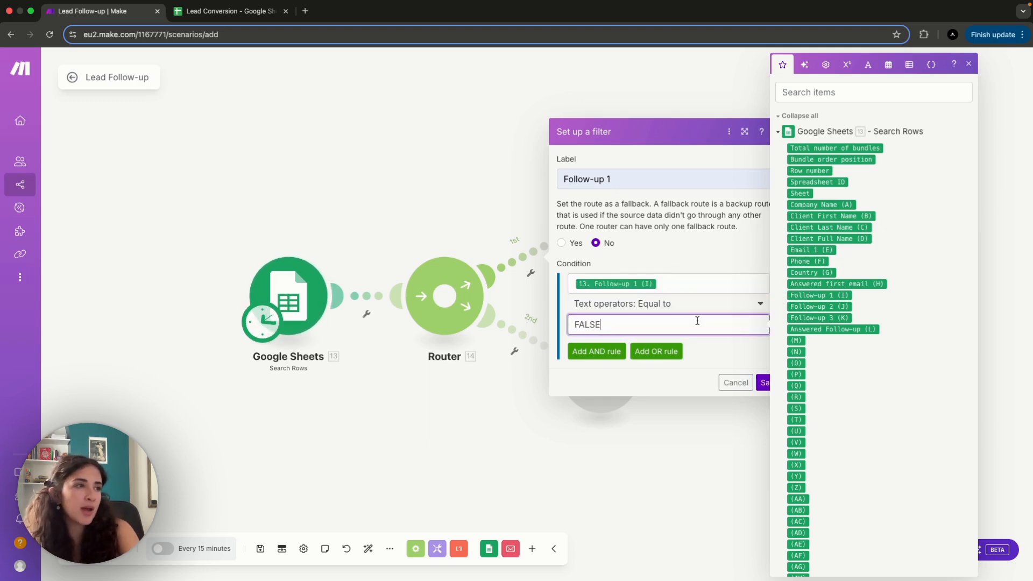
{"action": "left_click", "coordinate": [718, 361]}
{"action": "left_click", "coordinate": [771, 383]}
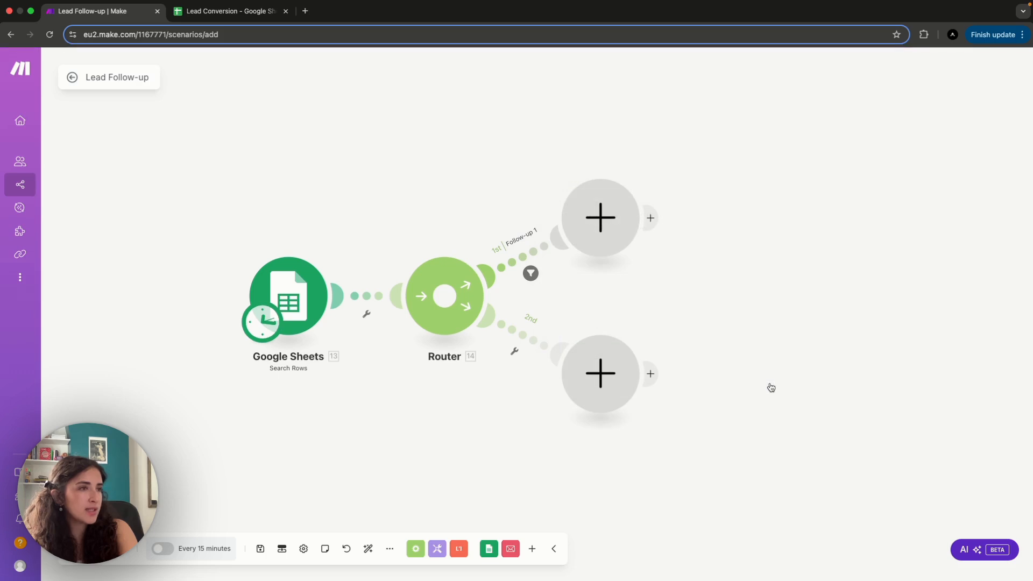
- Set up a filter on the router's second route and label it Follow-up 2
{"action": "left_click", "coordinate": [515, 352]}
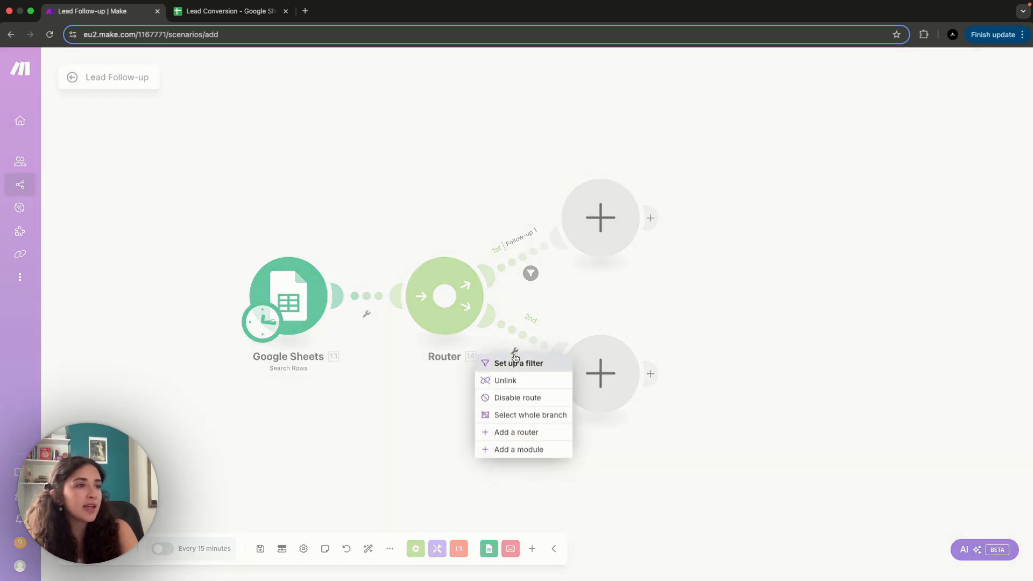
{"action": "left_click", "coordinate": [517, 364]}
{"action": "left_click", "coordinate": [615, 258]}
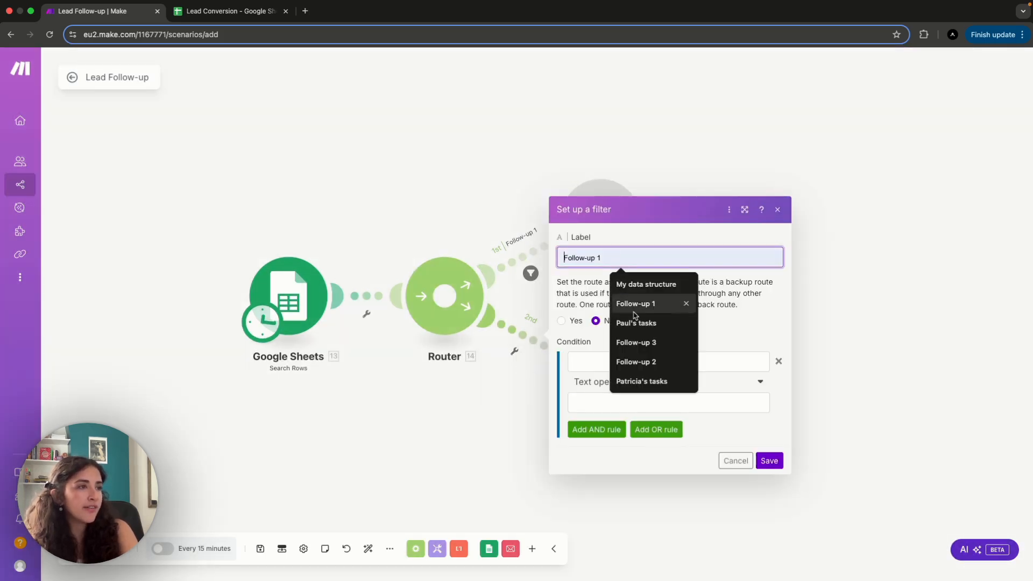
{"action": "left_click", "coordinate": [675, 362]}
- Set the Follow-up 2 filter's first condition to Follow-up 1 (I) equal to TRUE
{"action": "left_click", "coordinate": [613, 359]}
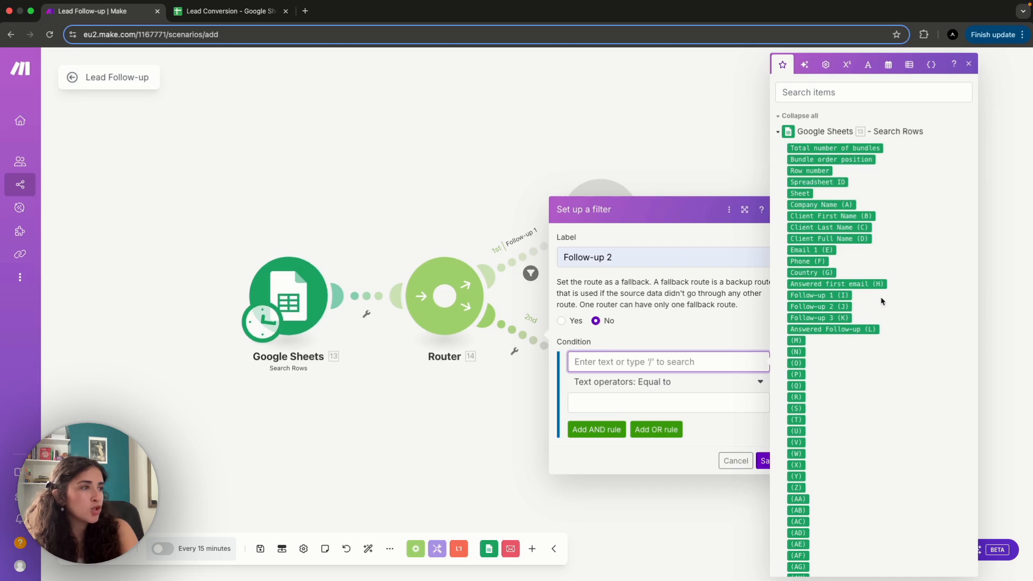
{"action": "left_click", "coordinate": [846, 295]}
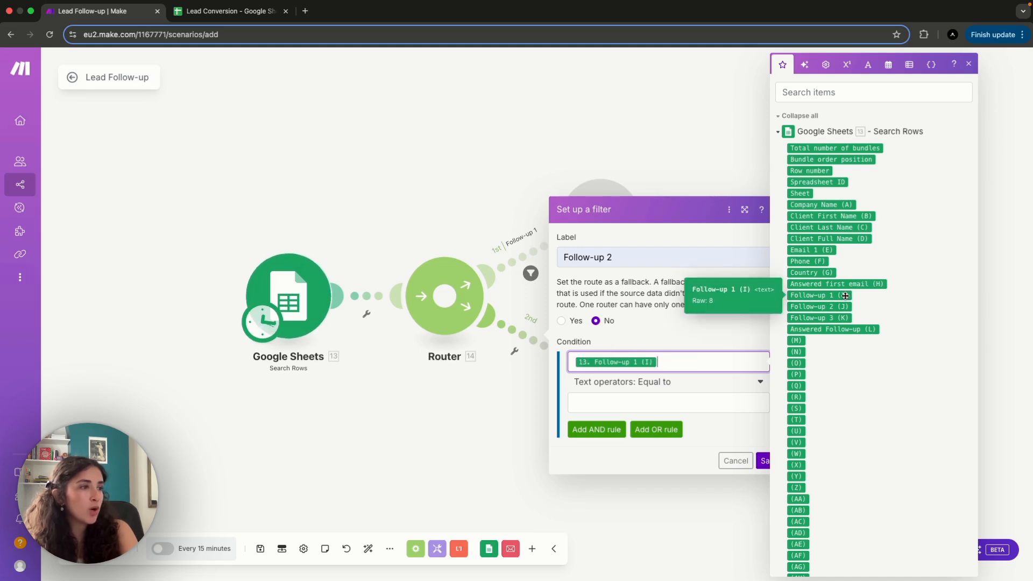
{"action": "left_click", "coordinate": [687, 403]}
{"action": "type", "text": "TRUE"}
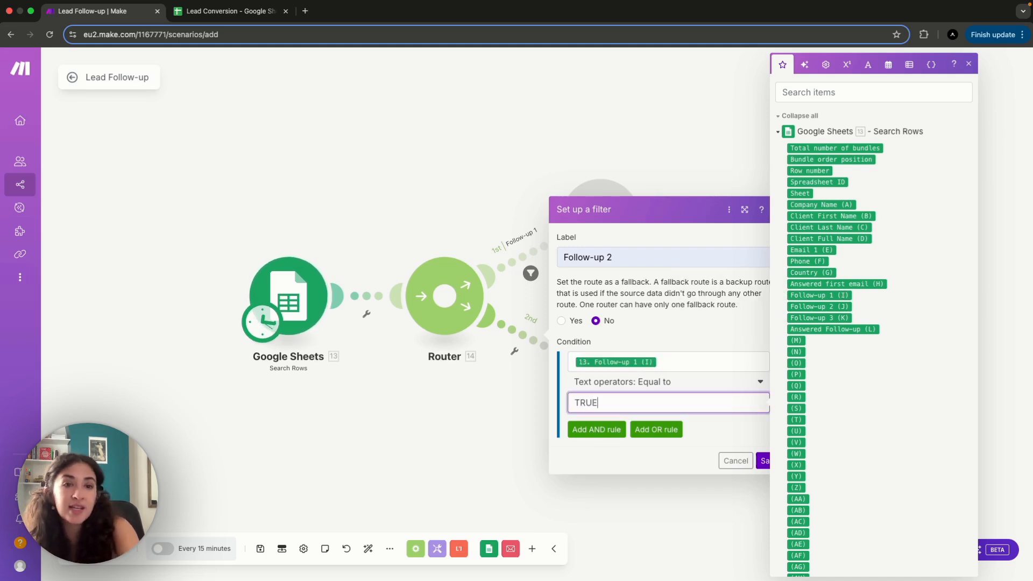
{"action": "left_click", "coordinate": [727, 440]}
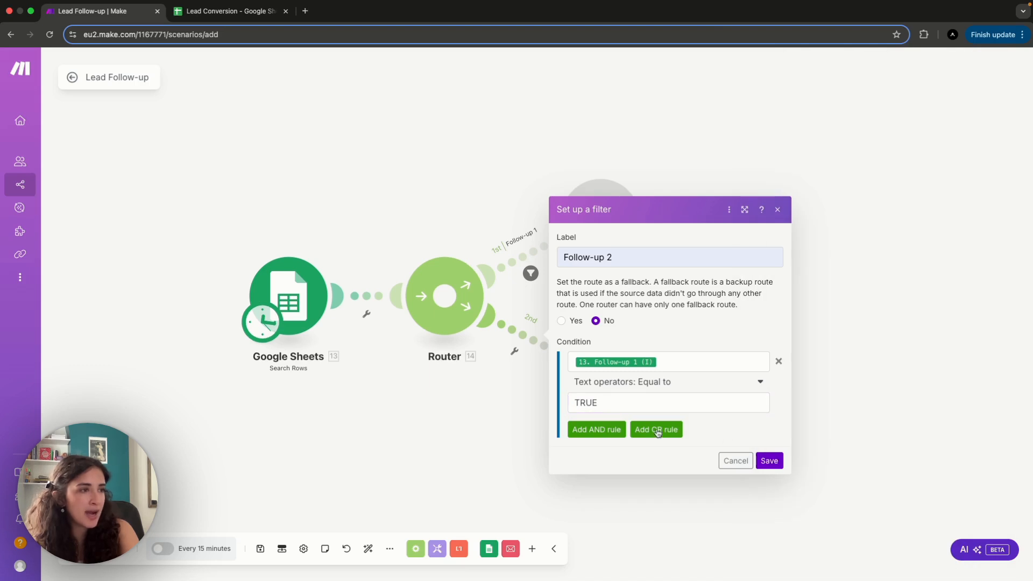
- Add an AND rule requiring Follow-up 2 (J) equal to FALSE and save the Follow-up 2 filter
{"action": "left_click", "coordinate": [599, 430]}
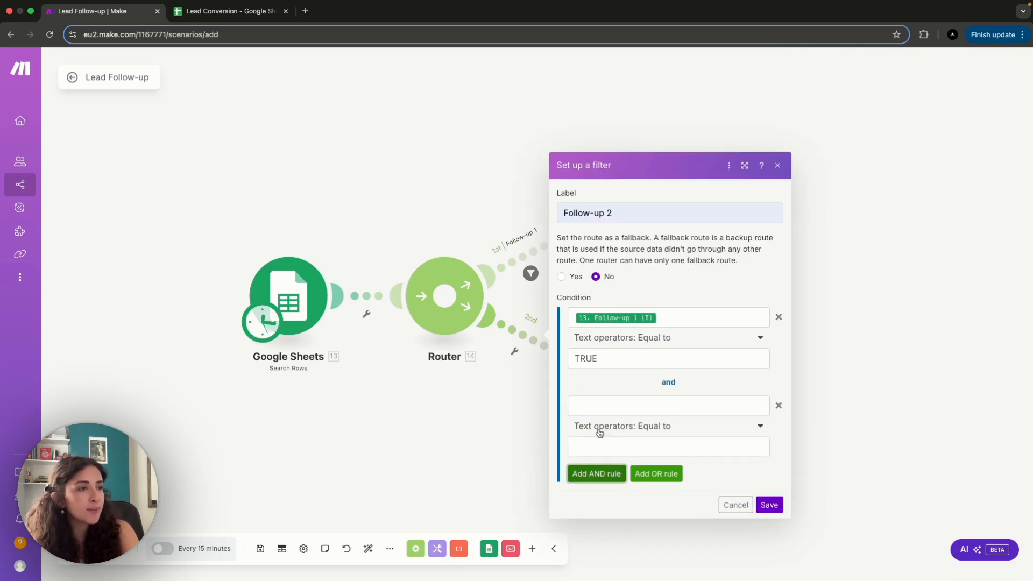
{"action": "left_click", "coordinate": [596, 404]}
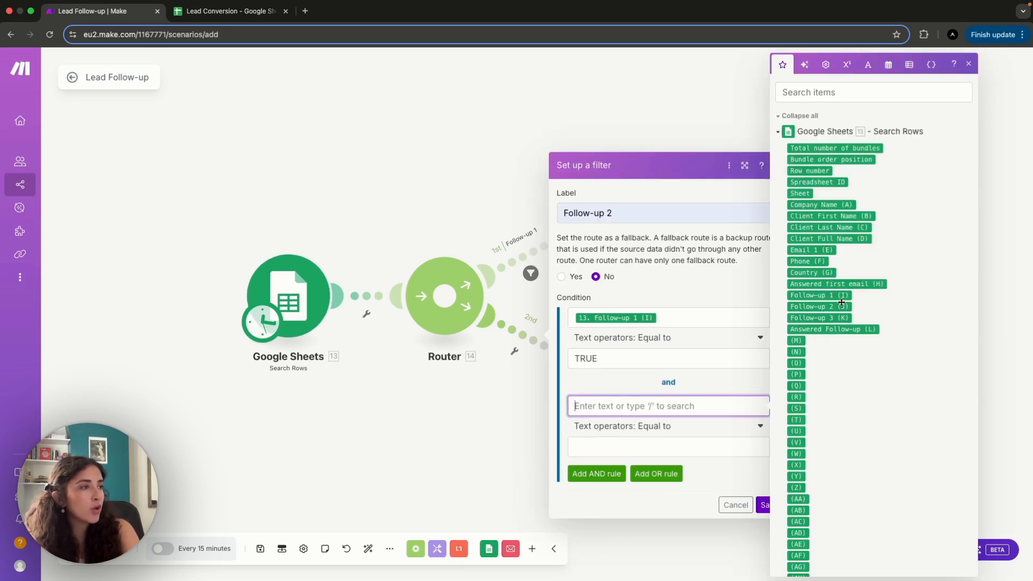
{"action": "left_click", "coordinate": [819, 306]}
{"action": "left_click", "coordinate": [666, 448]}
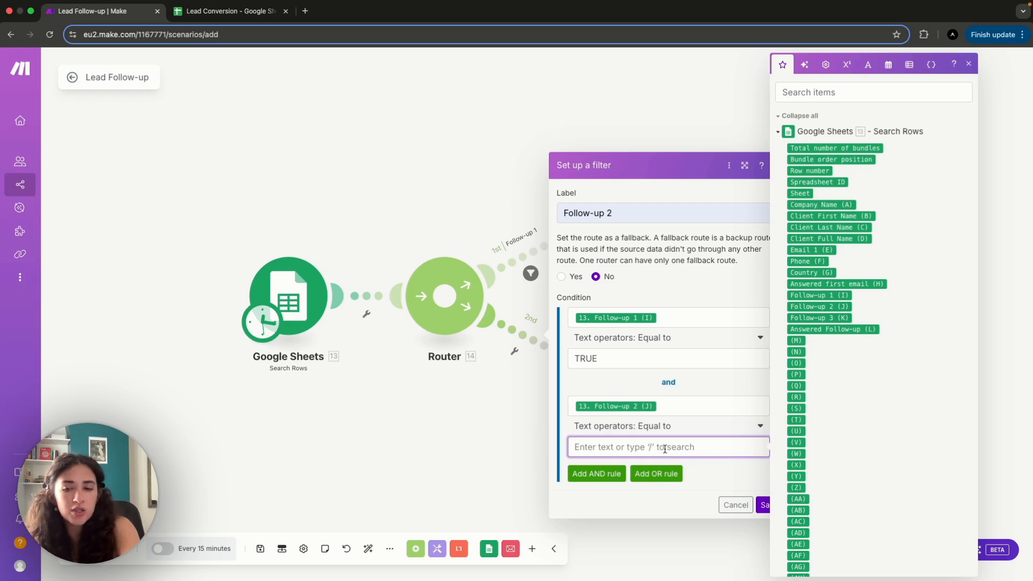
{"action": "type", "text": "FALSE"}
{"action": "left_click", "coordinate": [720, 473]}
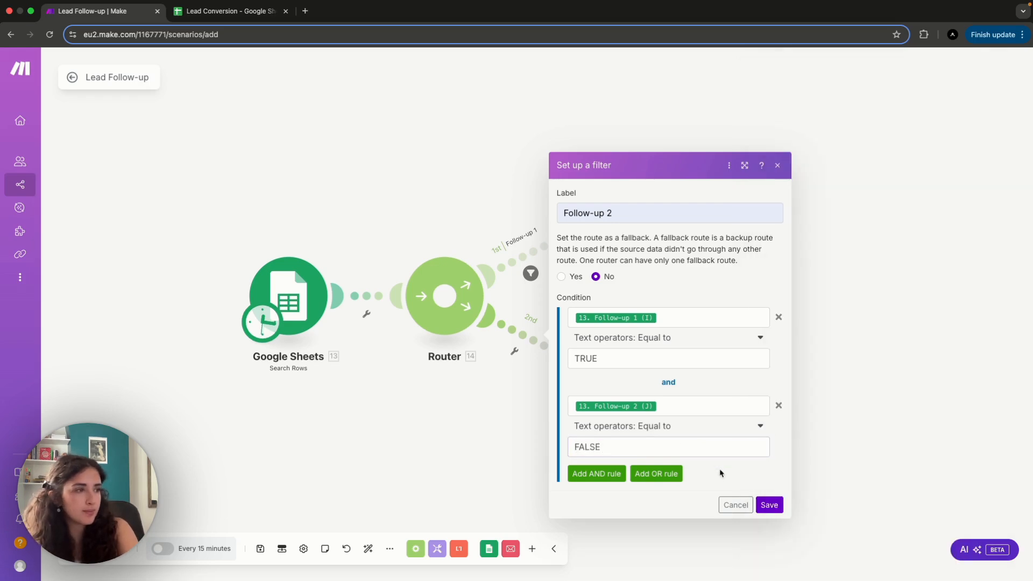
{"action": "left_click", "coordinate": [770, 505]}
- Add a third route to the router and set up its filter with the label Follow-up 3
{"action": "left_click", "coordinate": [445, 294]}
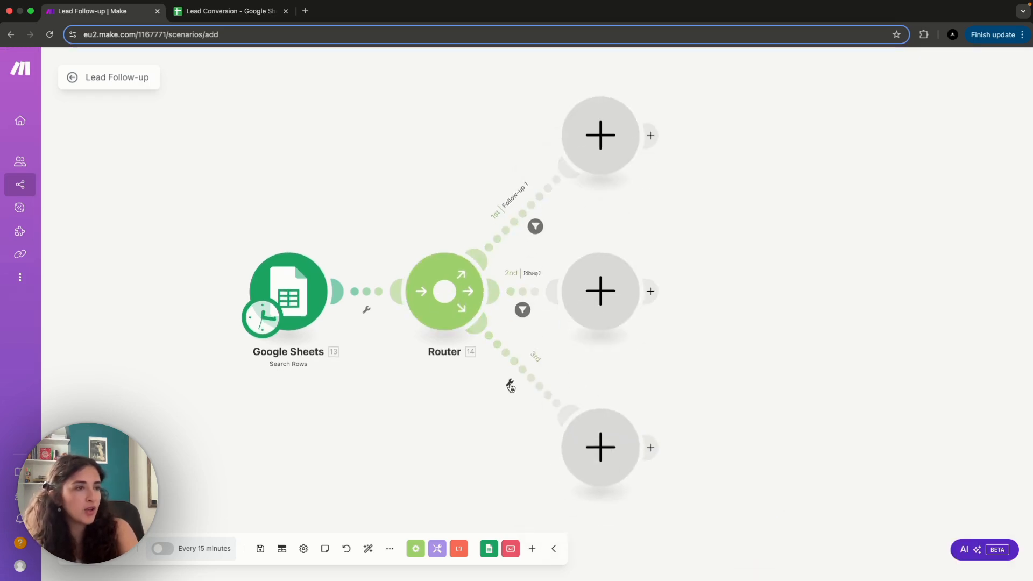
{"action": "left_click", "coordinate": [510, 385]}
{"action": "left_click", "coordinate": [501, 395]}
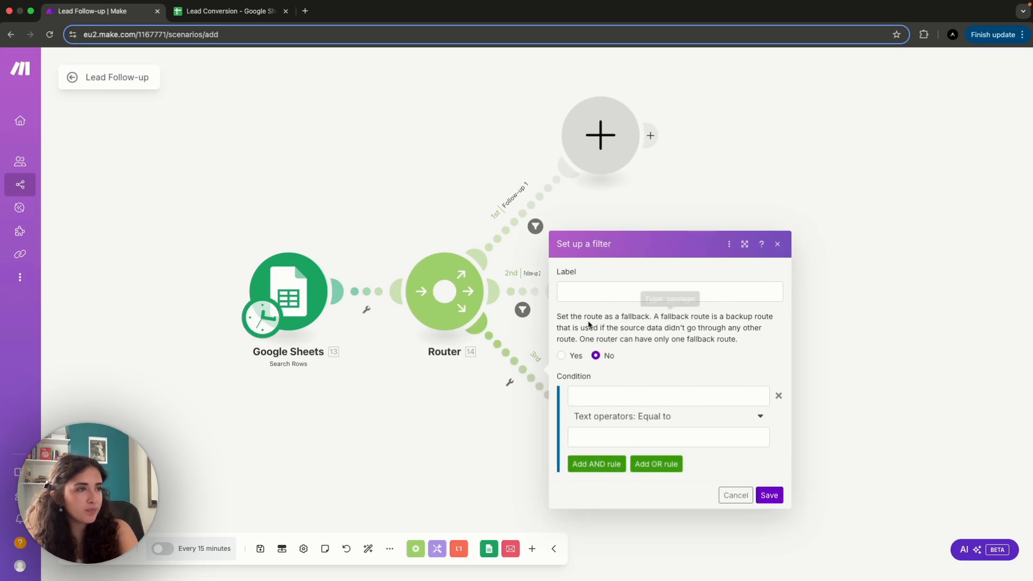
{"action": "left_click", "coordinate": [602, 290]}
{"action": "left_click", "coordinate": [631, 378]}
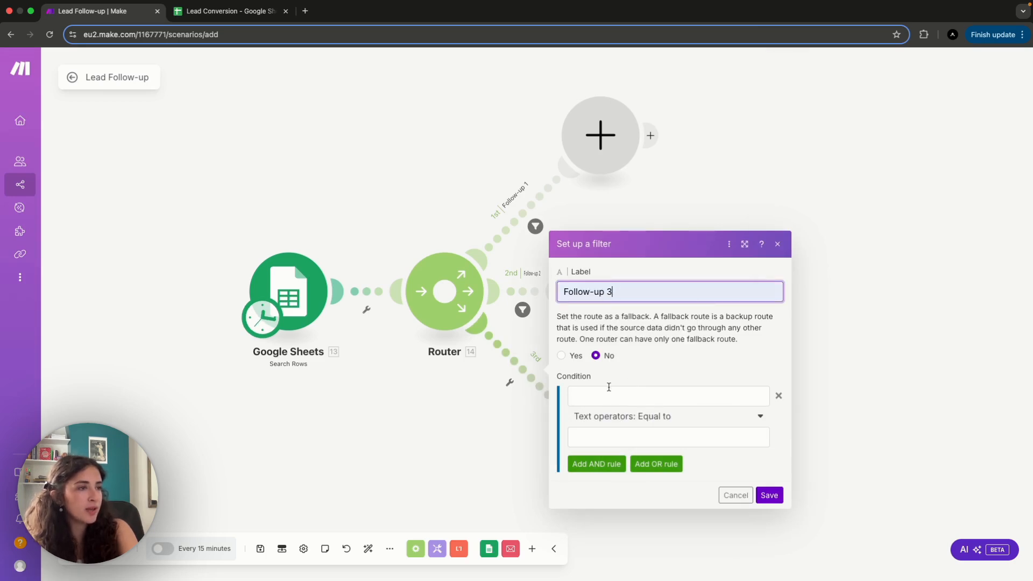
- Set the Follow-up 3 filter's first condition to Follow-up 1 (I) equal to TRUE
{"action": "left_click", "coordinate": [645, 396]}
{"action": "left_click", "coordinate": [819, 295]}
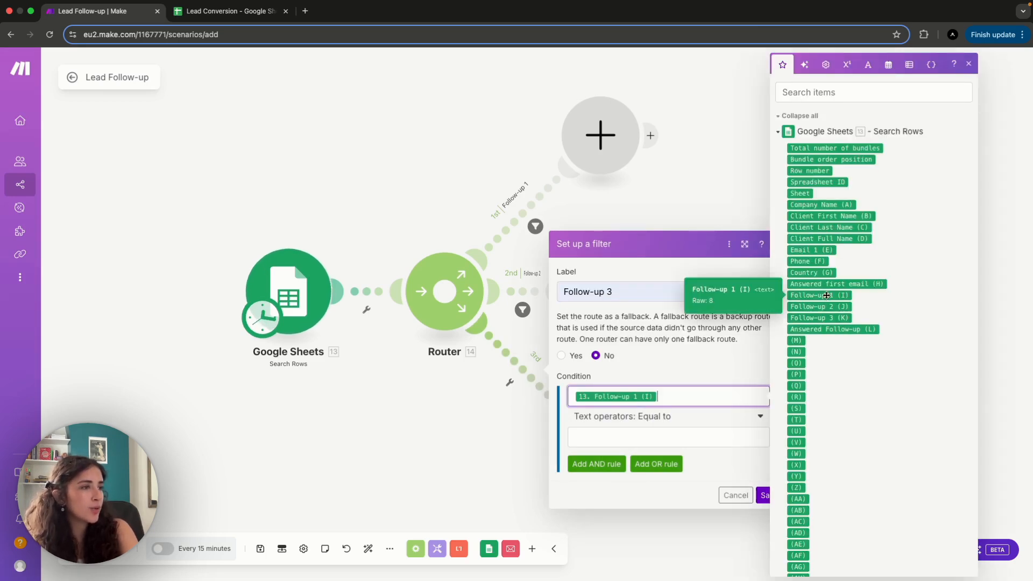
{"action": "left_click", "coordinate": [662, 436]}
{"action": "type", "text": "TRUE"}
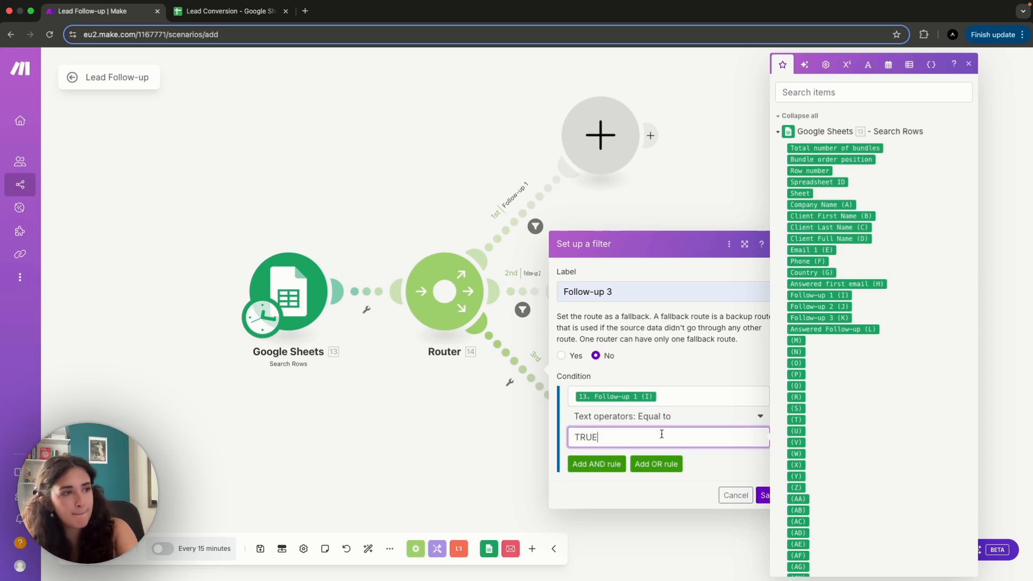
- Add an AND rule to the Follow-up 3 filter requiring Follow-up 2 (J) equal to TRUE
{"action": "left_click", "coordinate": [597, 464]}
{"action": "left_click", "coordinate": [595, 440]}
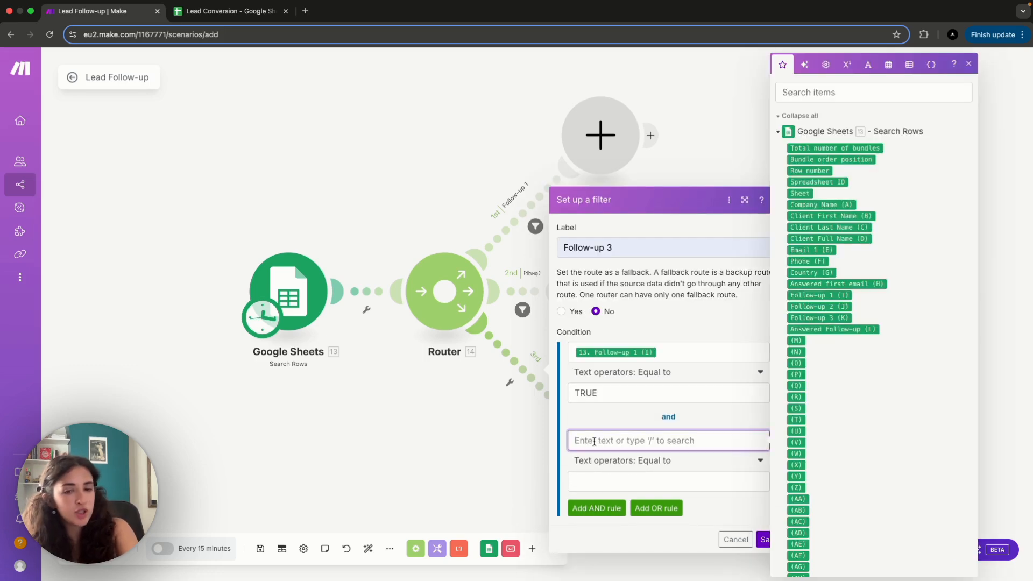
{"action": "left_click", "coordinate": [837, 306]}
{"action": "left_click", "coordinate": [644, 481]}
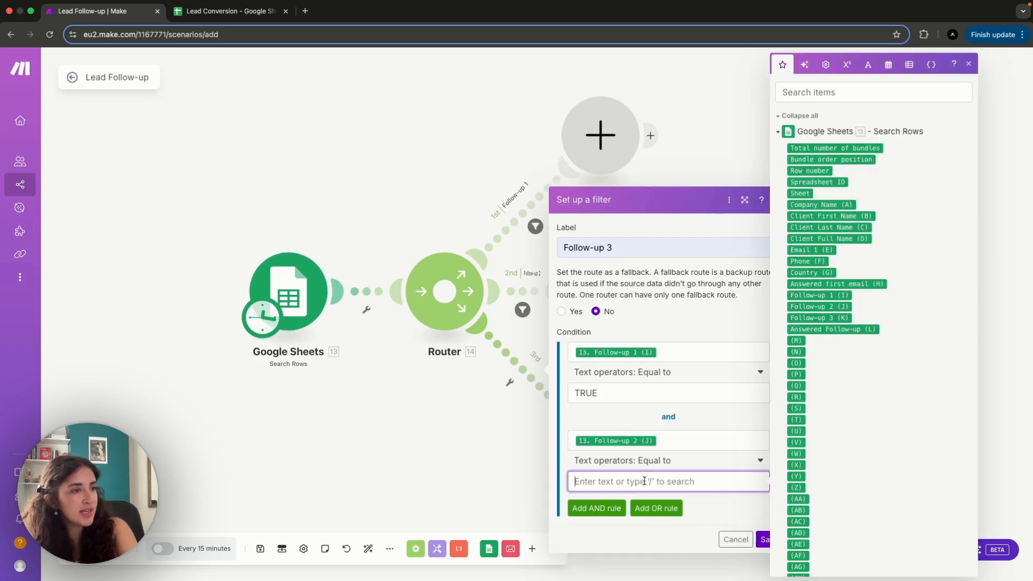
{"action": "type", "text": "TRUE"}
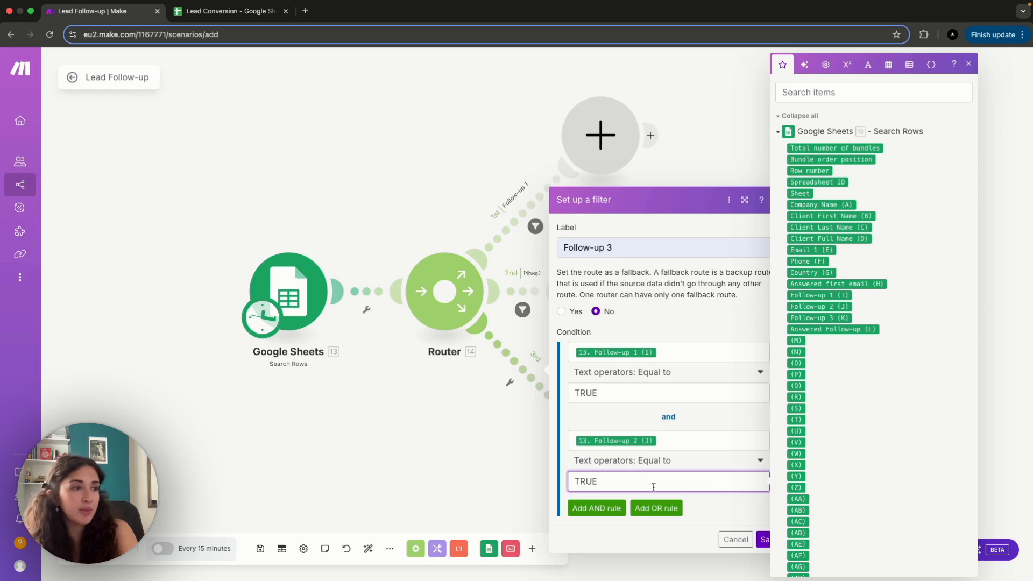
- Add another AND rule requiring Follow-up 3 (K) equal to FALSE and save the Follow-up 3 filter
{"action": "left_click", "coordinate": [596, 508]}
{"action": "left_click", "coordinate": [600, 466]}
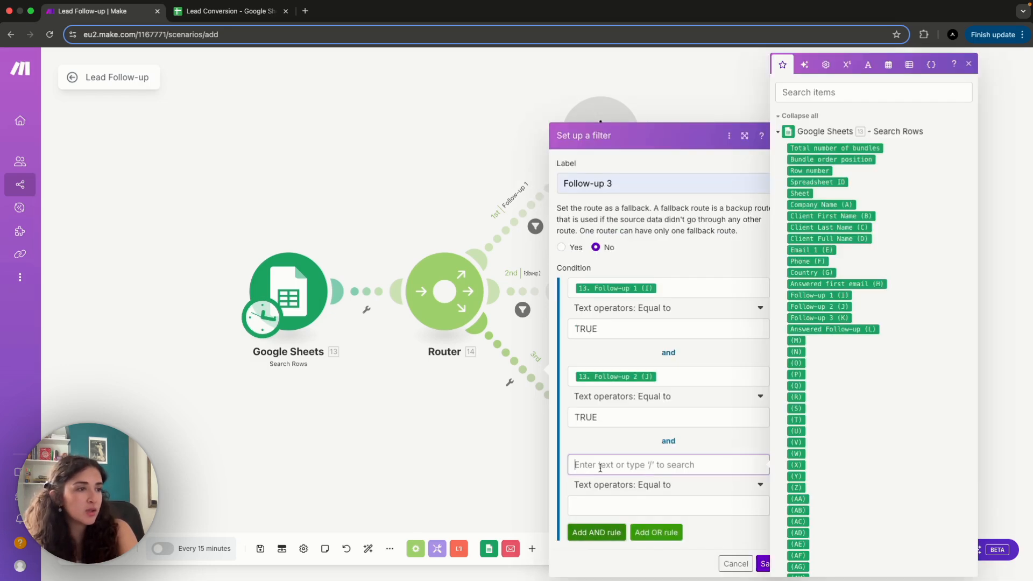
{"action": "left_click", "coordinate": [843, 318]}
{"action": "left_click", "coordinate": [667, 506]}
{"action": "type", "text": "FLA"}
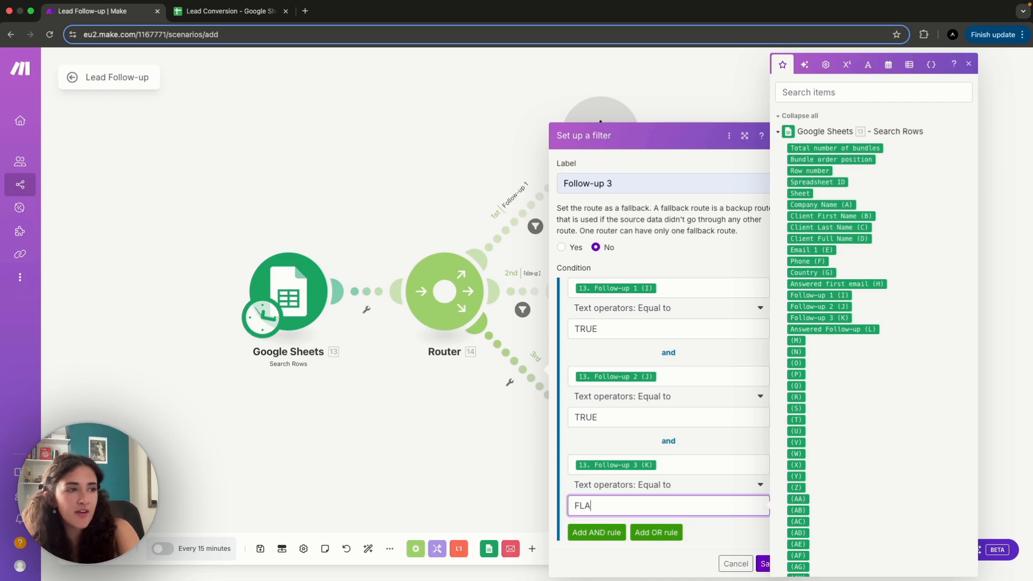
{"action": "type", "text": "SE"}
{"action": "key", "text": "BackSpace"}
{"action": "key", "text": "BackSpace"}
{"action": "key", "text": "BackSpace"}
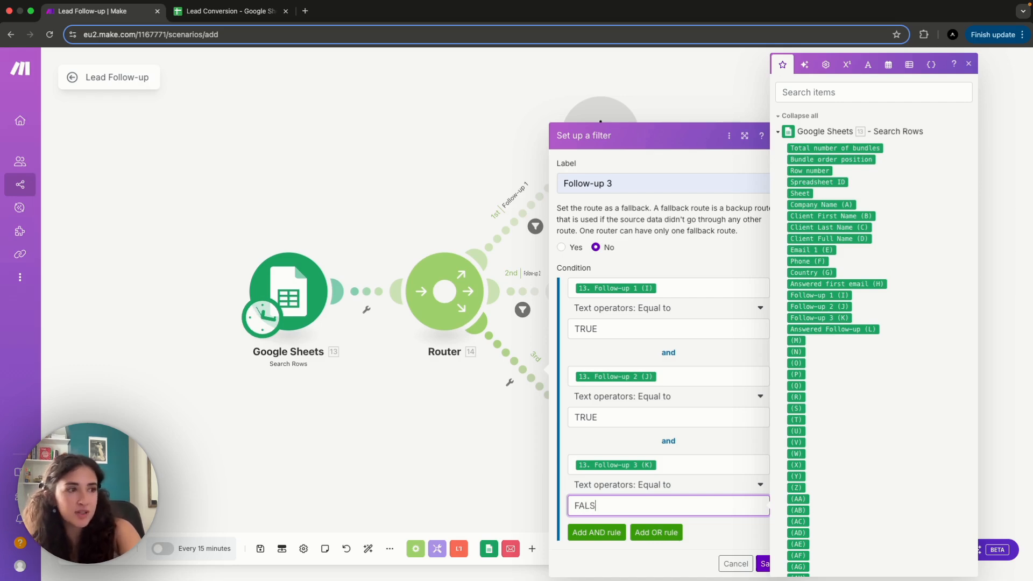
{"action": "left_click", "coordinate": [710, 549]}
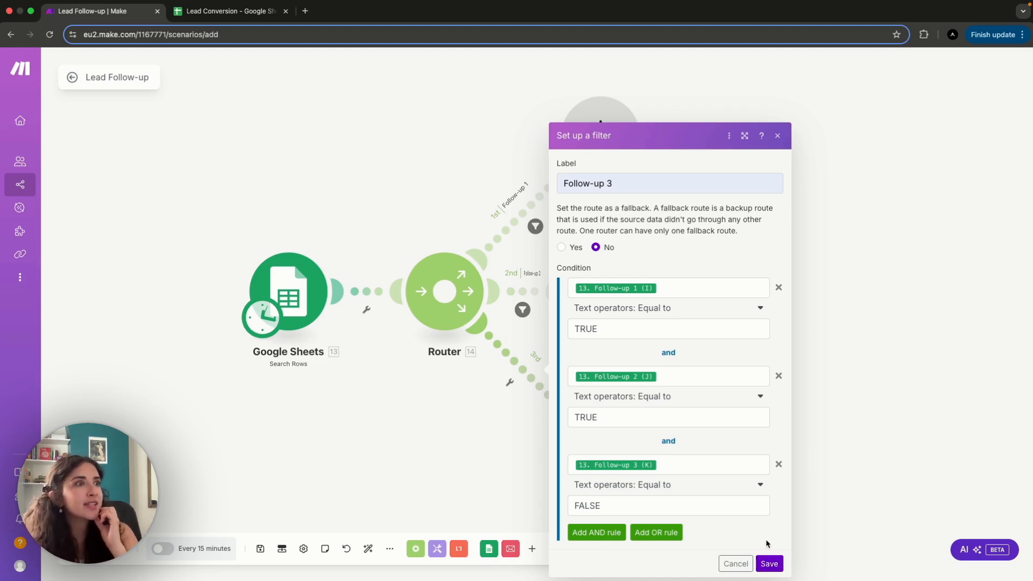
{"action": "left_click", "coordinate": [770, 564]}
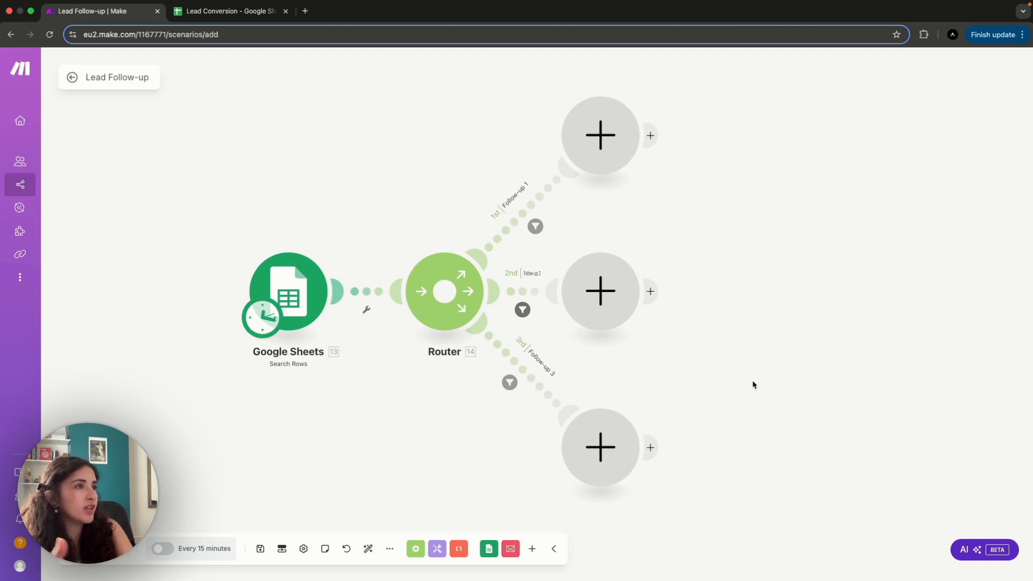
- Add an Email Send an Email module to the Follow-up 1 route and choose the Titan SMTP connection
{"action": "left_click", "coordinate": [609, 140]}
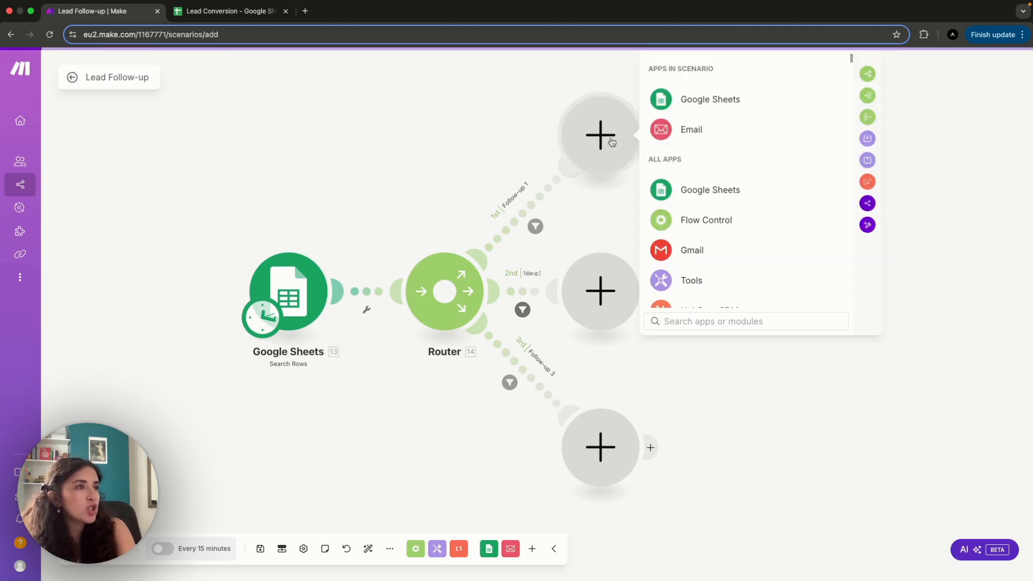
{"action": "left_click", "coordinate": [687, 131]}
{"action": "scroll", "coordinate": [707, 222], "scroll_direction": "down", "scroll_amount": 5}
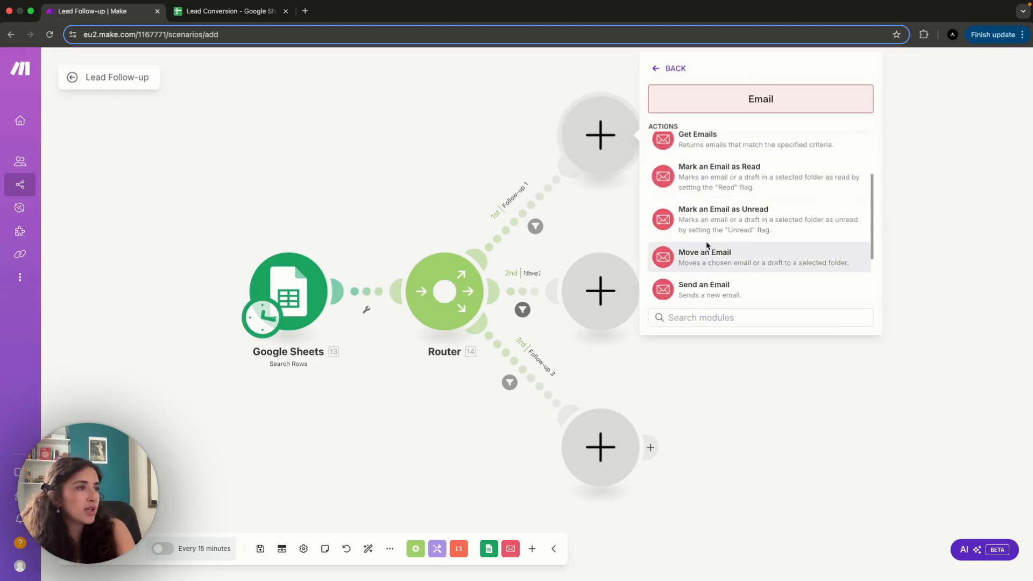
{"action": "left_click", "coordinate": [706, 288]}
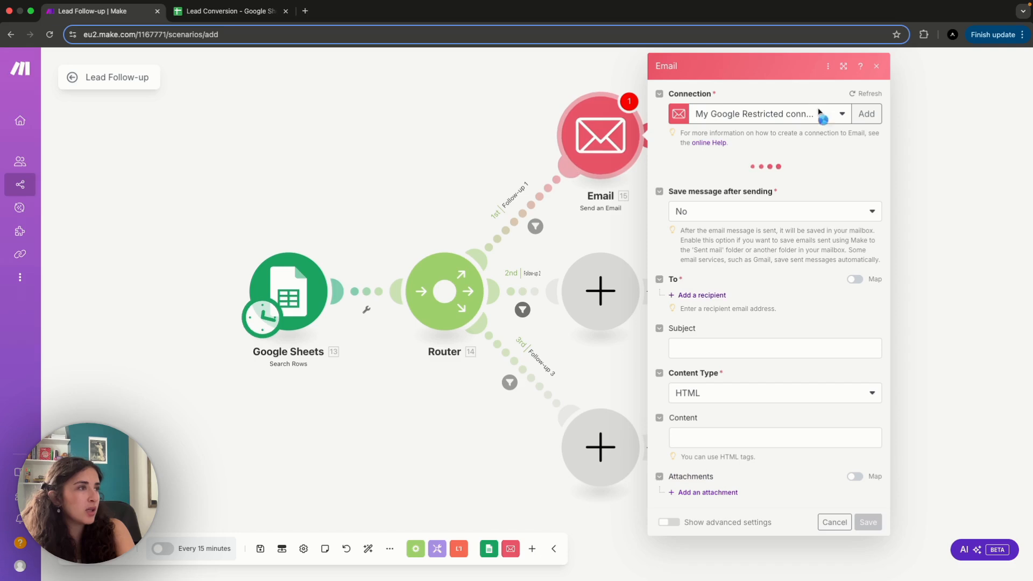
{"action": "left_click", "coordinate": [826, 114]}
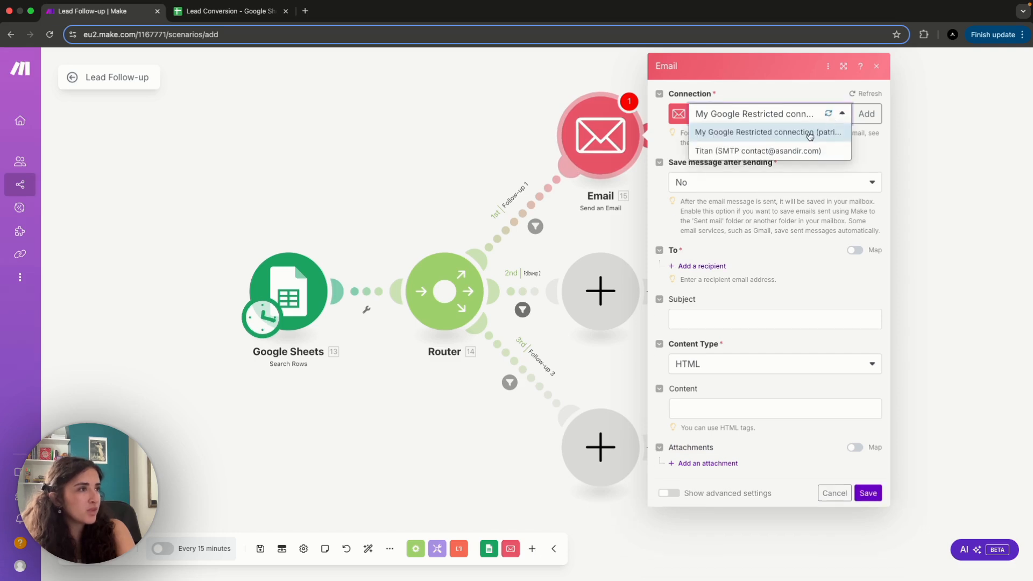
{"action": "left_click", "coordinate": [783, 151]}
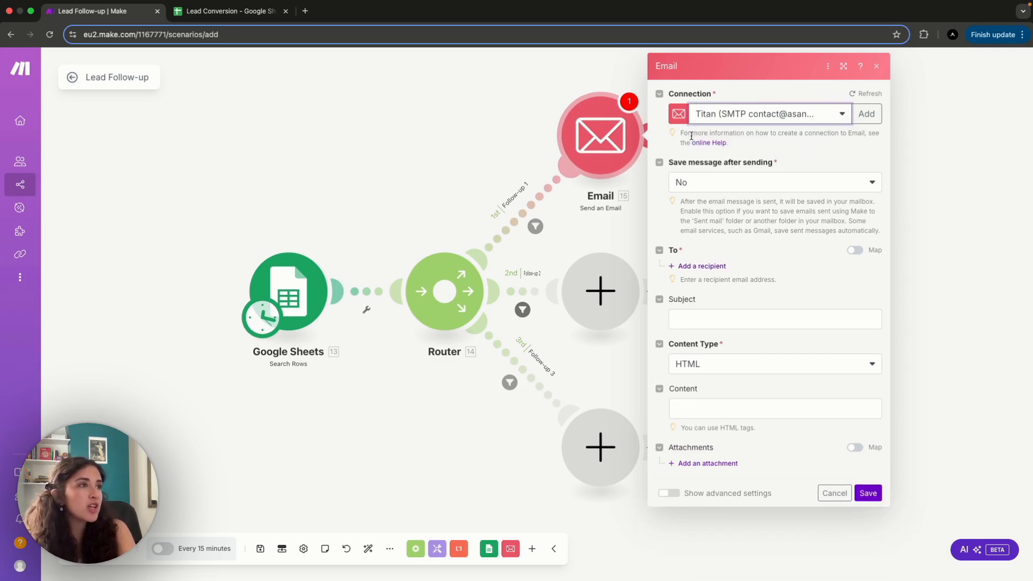
- Add a recipient to the email and map its address to Email 1 (E) from Google Sheets
{"action": "left_click", "coordinate": [710, 266]}
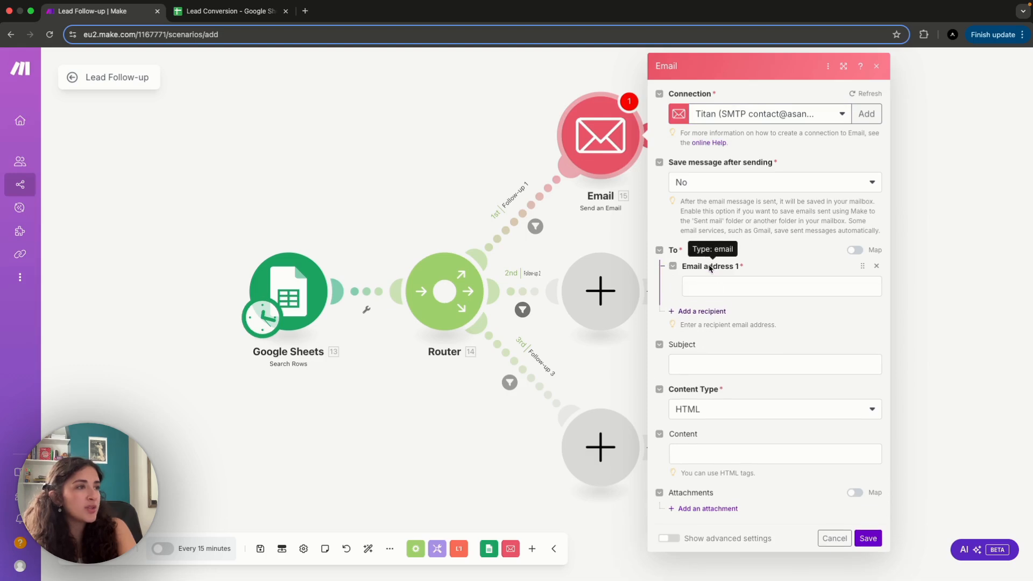
{"action": "left_click", "coordinate": [719, 288]}
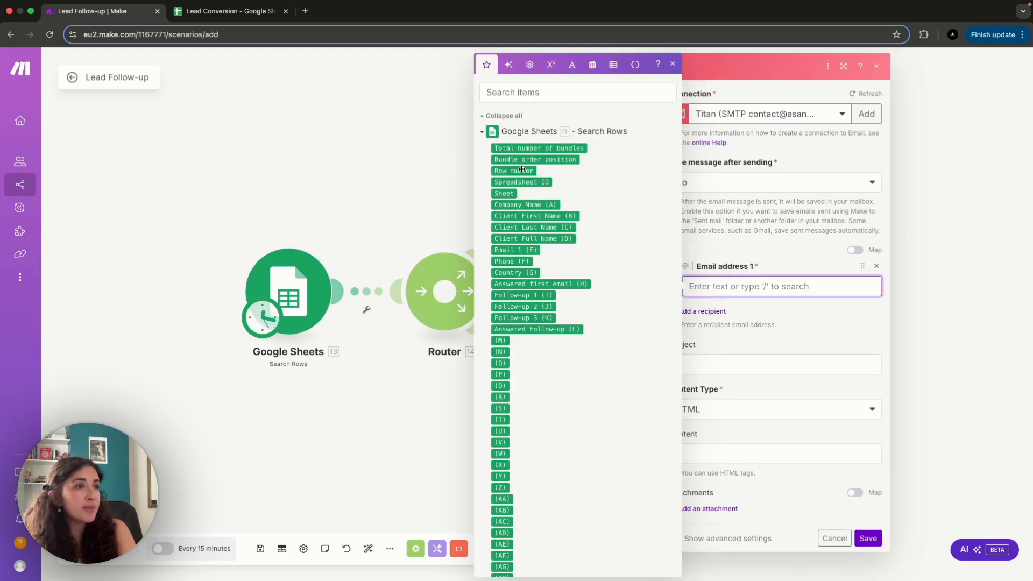
{"action": "left_click", "coordinate": [521, 251]}
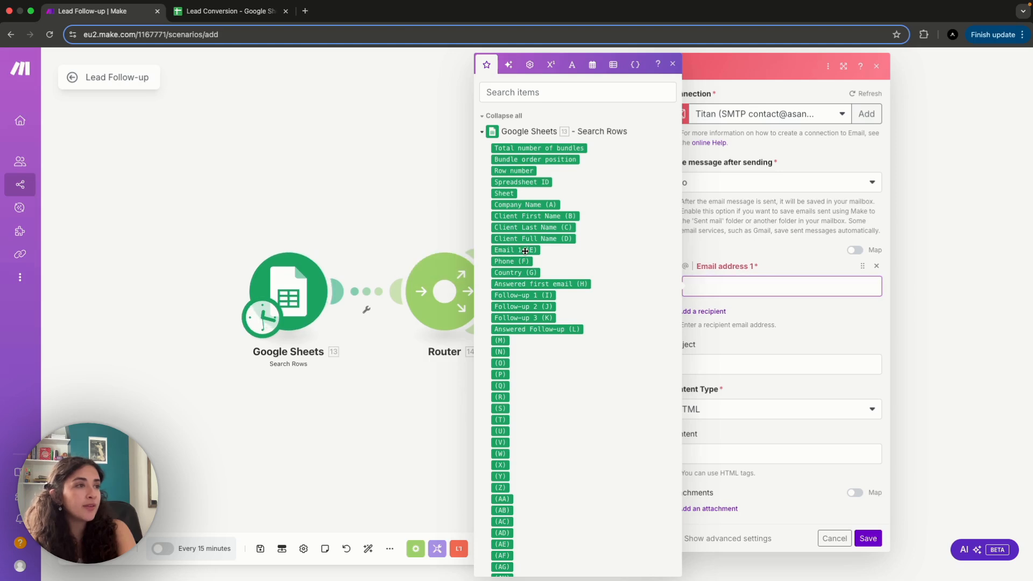
{"action": "left_click", "coordinate": [805, 325]}
- Copy the prepared subject from the other window and set the email's subject to "Quick follow-up on automation setup"
{"action": "left_click", "coordinate": [744, 362]}
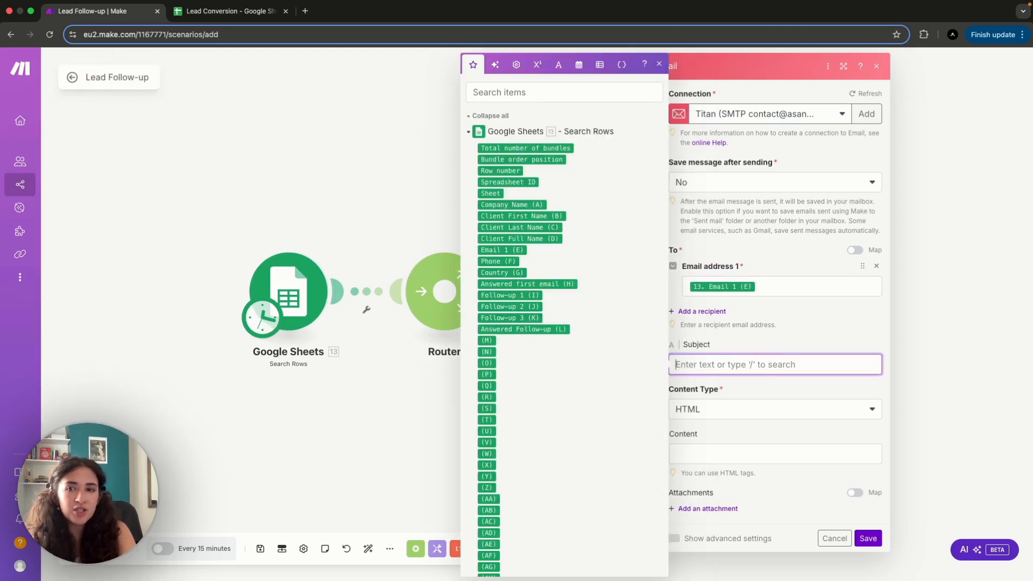
{"action": "key", "text": "super+Tab"}
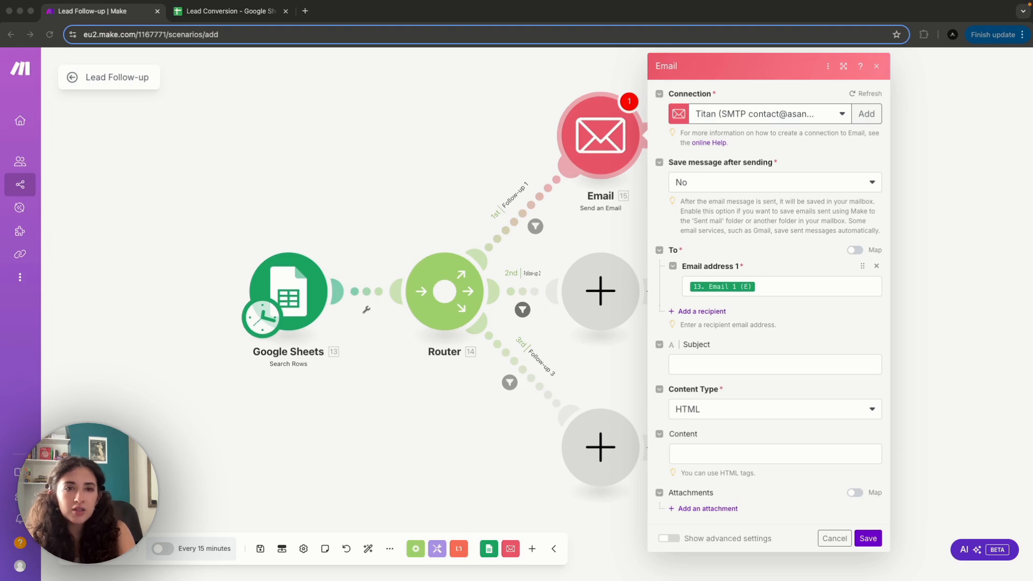
{"action": "left_click", "coordinate": [750, 365]}
{"action": "type", "text": "Quick follow-up on automation setup"}
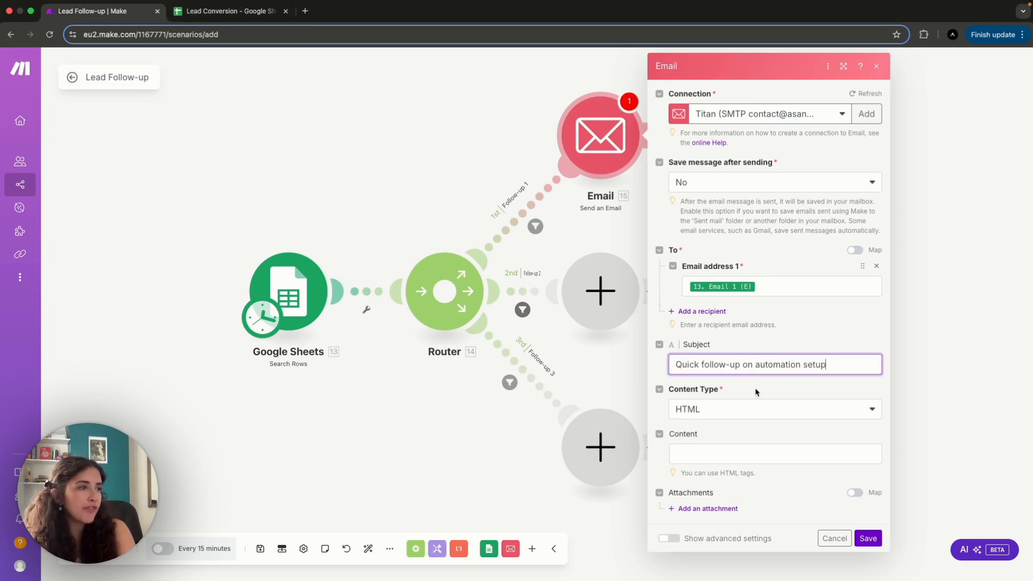
{"action": "left_click", "coordinate": [758, 391]}
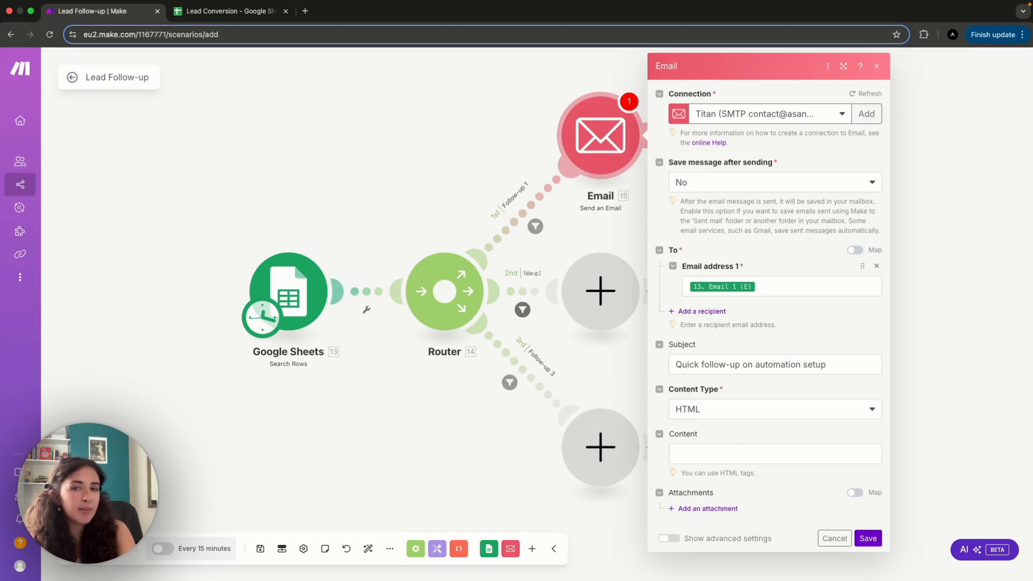
- Copy the prepared HTML follow-up message from the other window and paste it as the email's content
{"action": "key", "text": "super+Tab"}
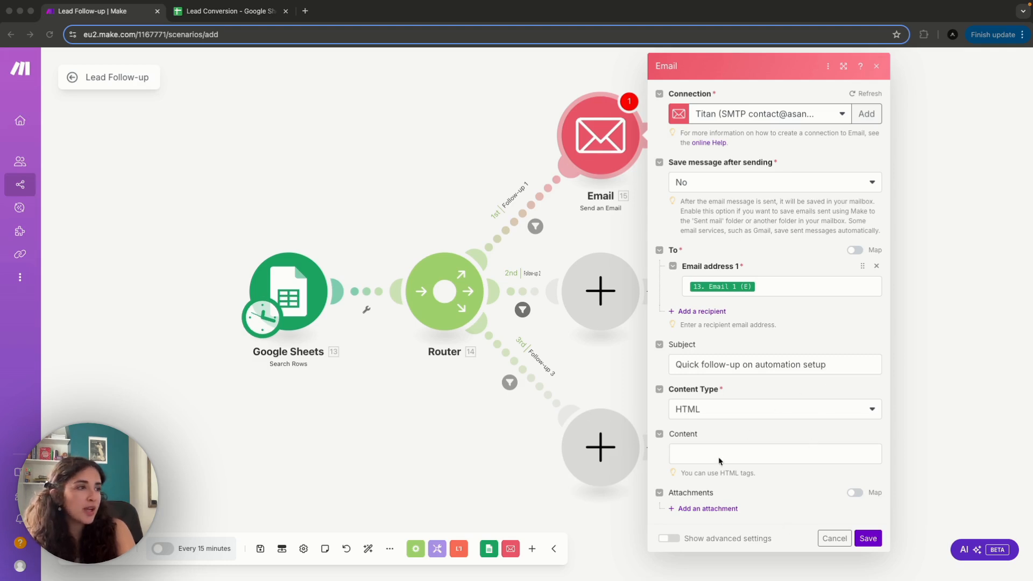
{"action": "left_click", "coordinate": [703, 453]}
{"action": "key", "text": "super+v"}
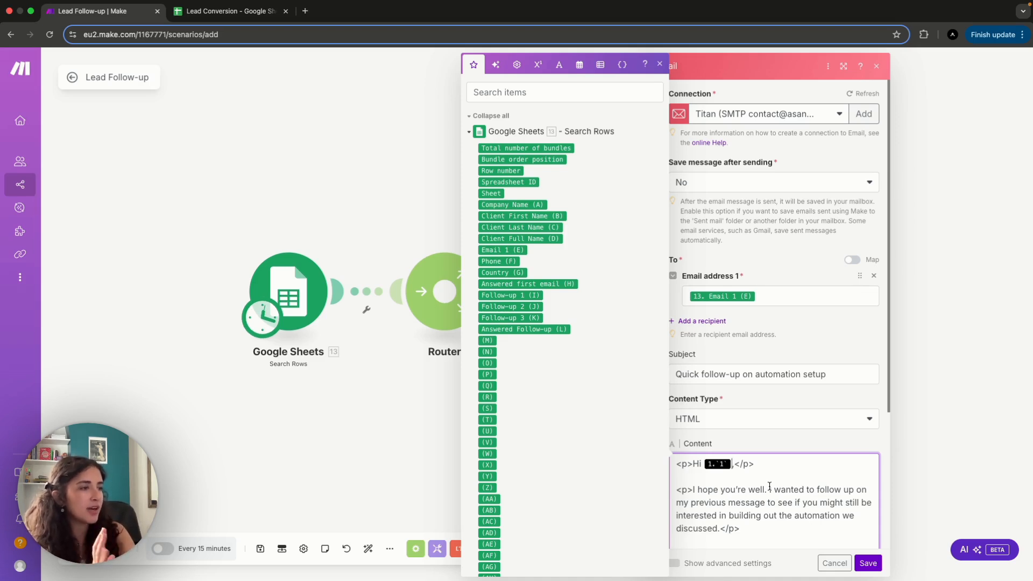
- Replace the placeholder in the email's greeting with Client First Name (B) from Google Sheets and save the module
{"action": "key", "text": "BackSpace"}
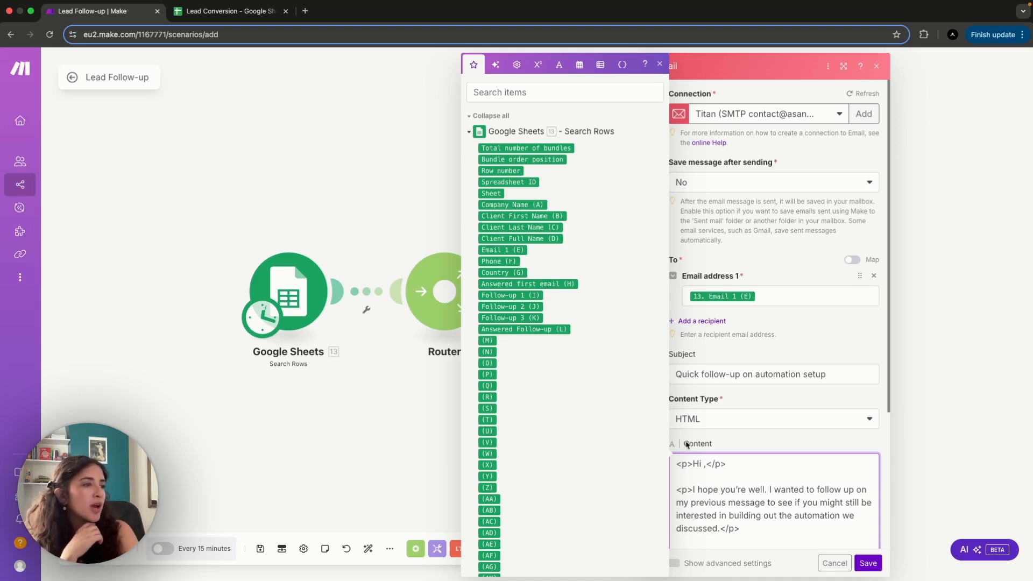
{"action": "left_click", "coordinate": [521, 216]}
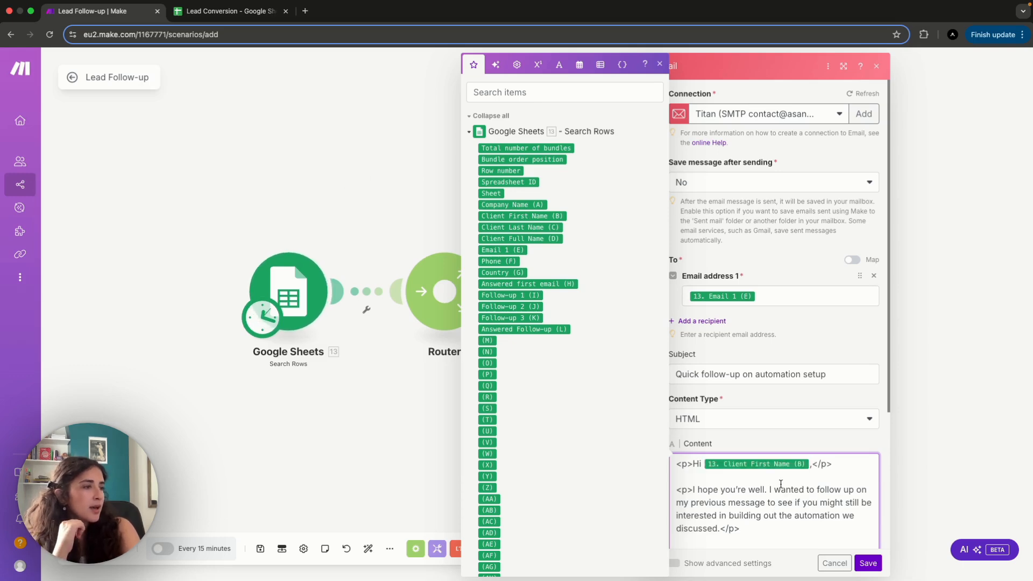
{"action": "scroll", "coordinate": [774, 510], "scroll_direction": "down", "scroll_amount": 5}
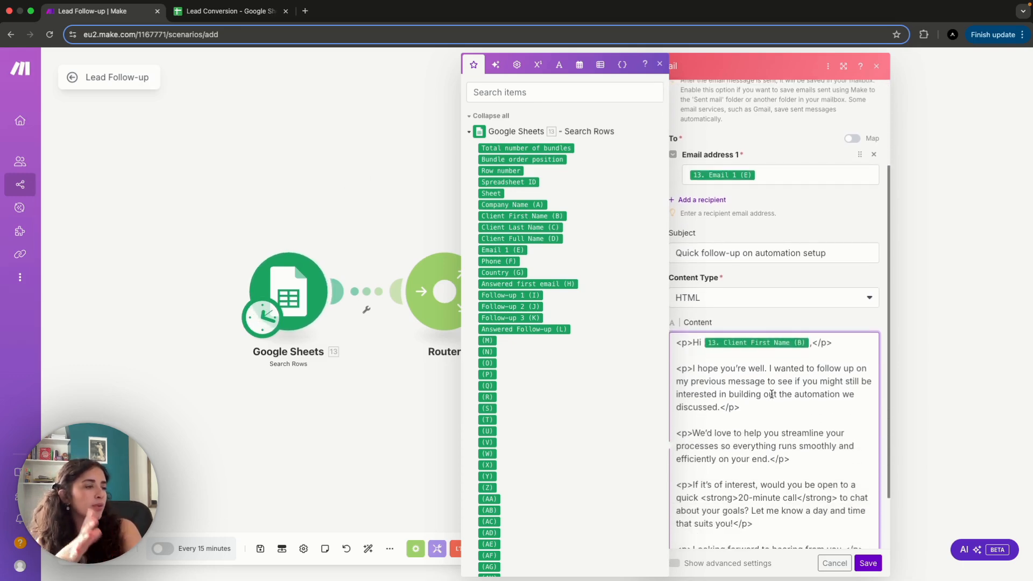
{"action": "scroll", "coordinate": [762, 475], "scroll_direction": "down", "scroll_amount": 3}
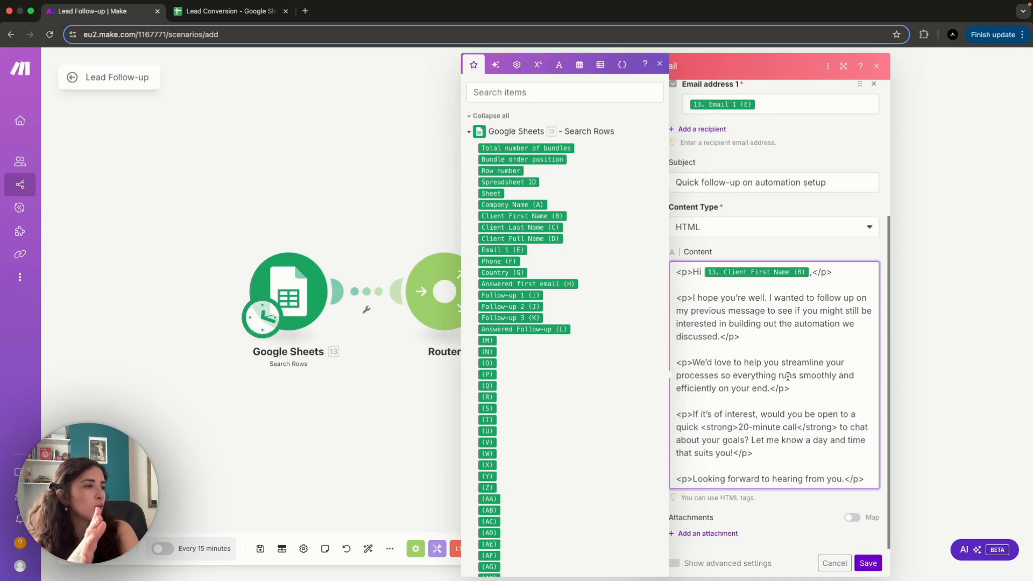
{"action": "left_click", "coordinate": [798, 520]}
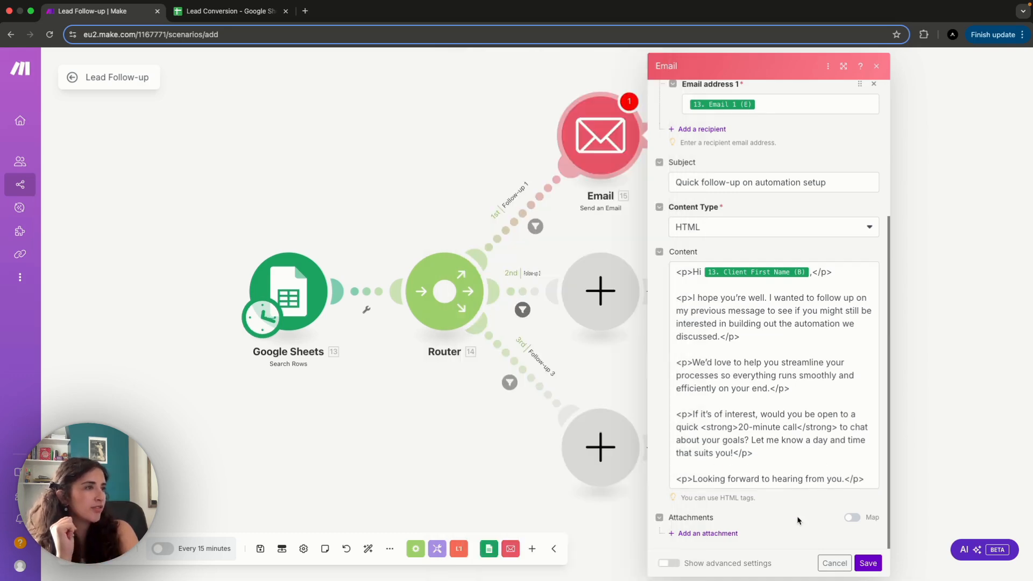
{"action": "scroll", "coordinate": [799, 520], "scroll_direction": "up", "scroll_amount": 5}
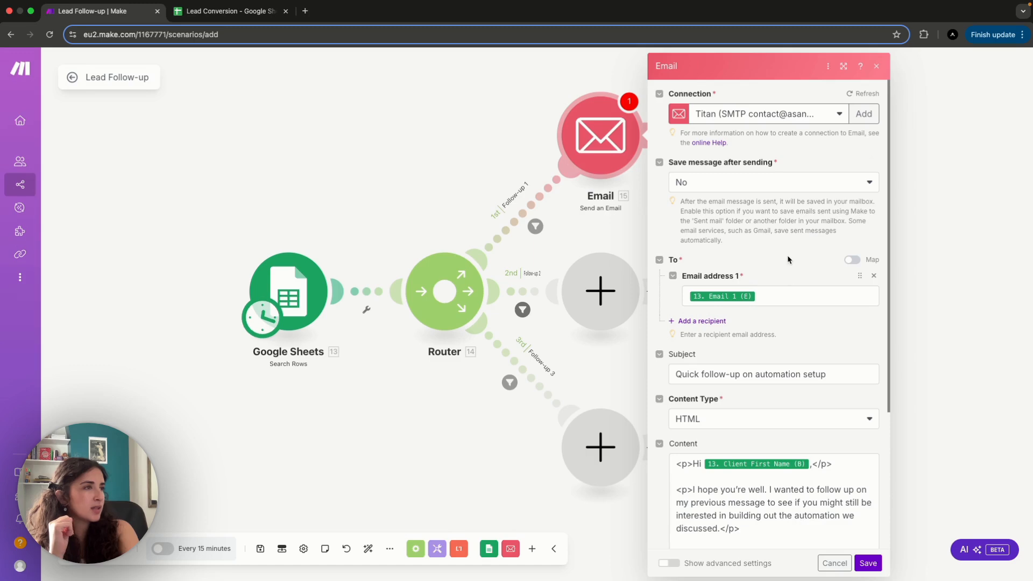
{"action": "left_click", "coordinate": [868, 563]}
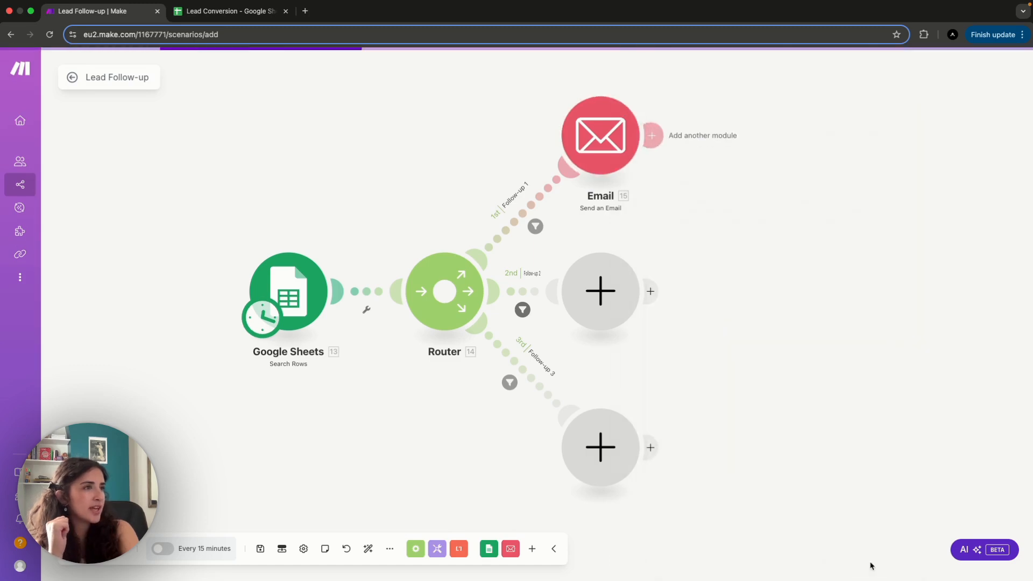
- Clone the Follow-up 1 Email module onto the router's second route and delete the empty module there
{"action": "right_click", "coordinate": [591, 136]}
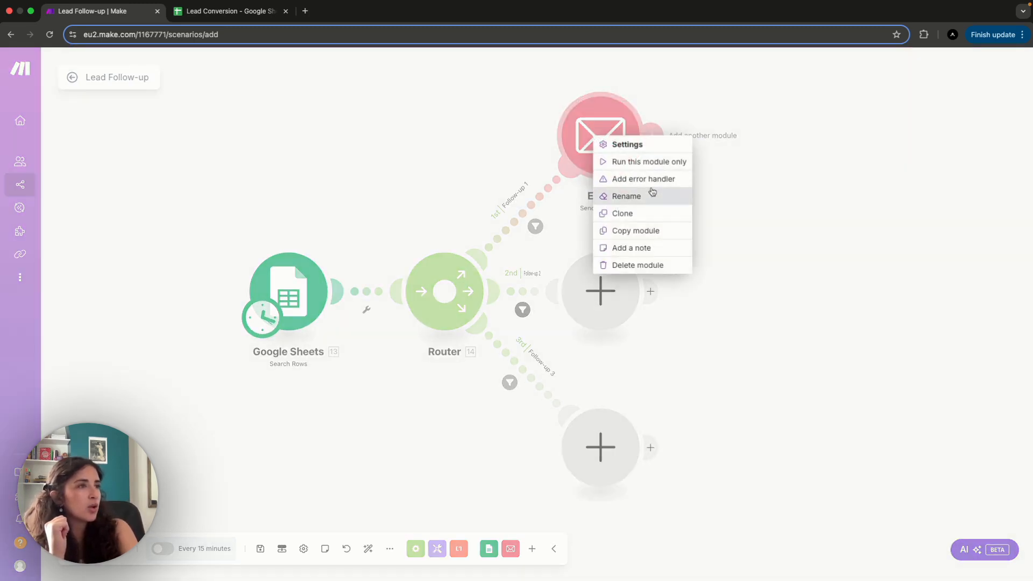
{"action": "left_click", "coordinate": [645, 210]}
{"action": "mouse_move", "coordinate": [642, 191]}
{"action": "left_mouse_down"}
{"action": "mouse_move", "coordinate": [626, 291]}
{"action": "mouse_move", "coordinate": [611, 295]}
{"action": "left_mouse_up"}
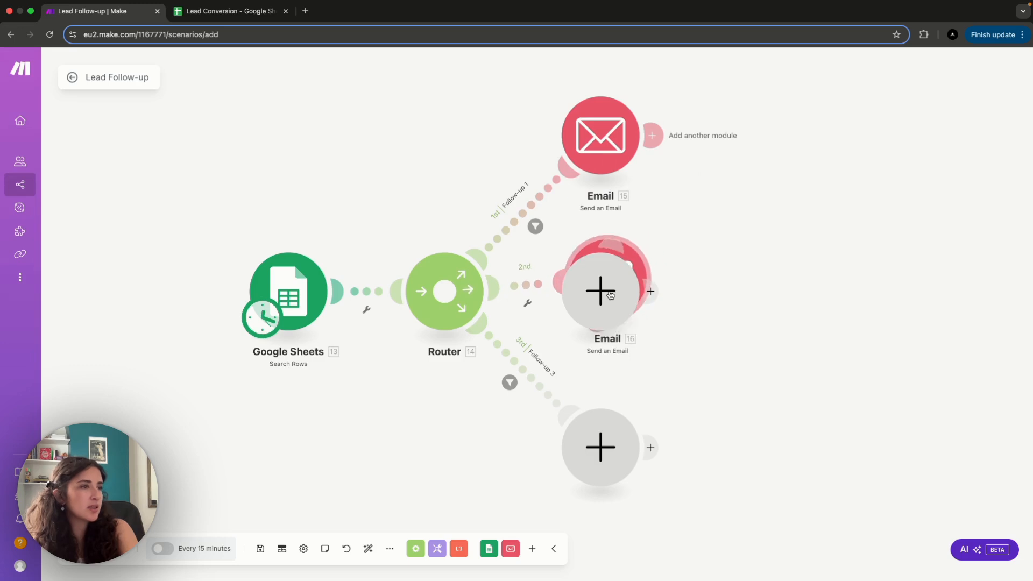
{"action": "right_click", "coordinate": [605, 295]}
{"action": "left_click", "coordinate": [654, 334]}
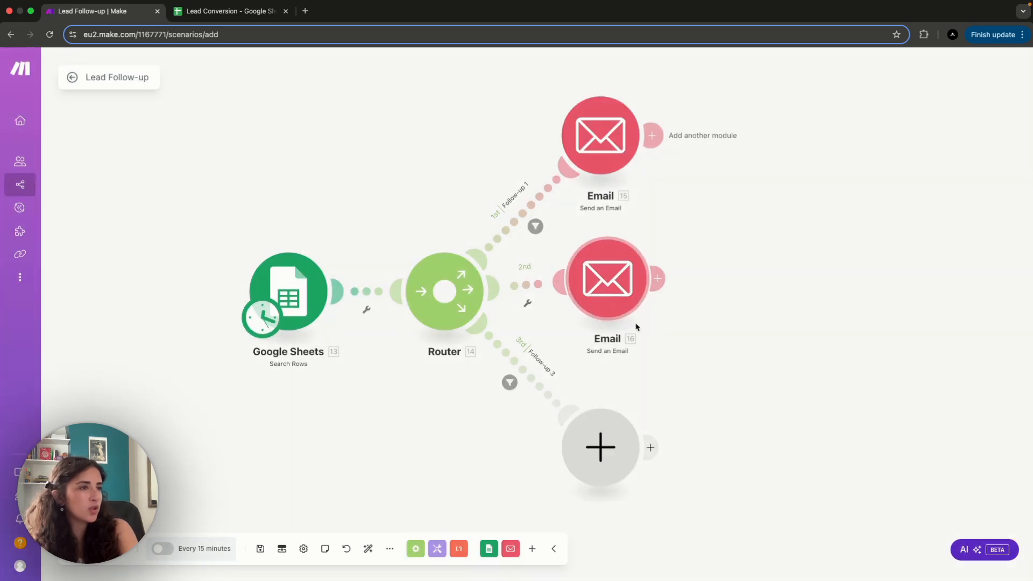
- Clone the second Email module onto the Follow-up 3 route and delete that route's empty module
{"action": "right_click", "coordinate": [608, 306]}
{"action": "left_click", "coordinate": [638, 382]}
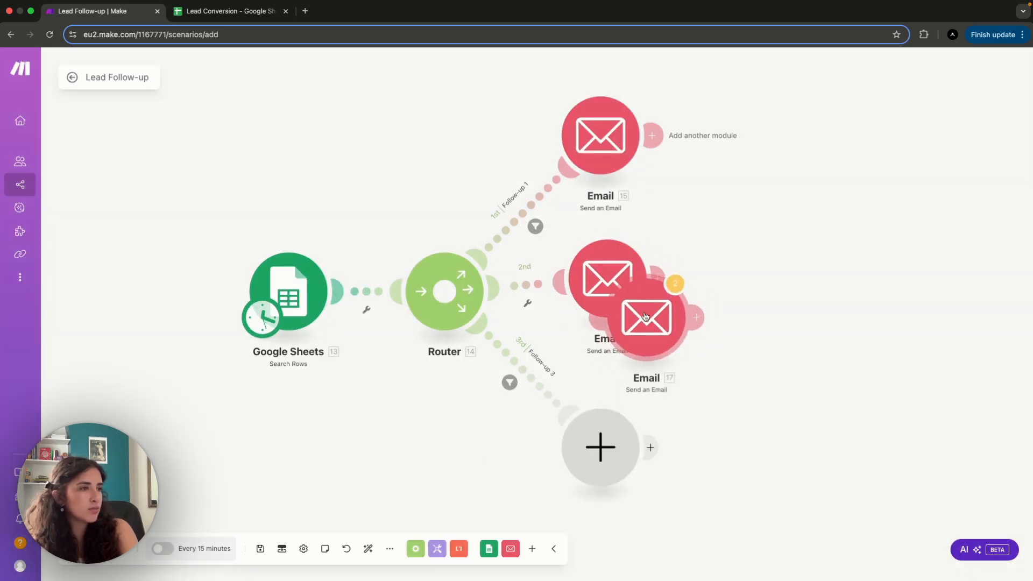
{"action": "left_click", "coordinate": [716, 447]}
{"action": "right_click", "coordinate": [604, 446]}
{"action": "left_click", "coordinate": [646, 476]}
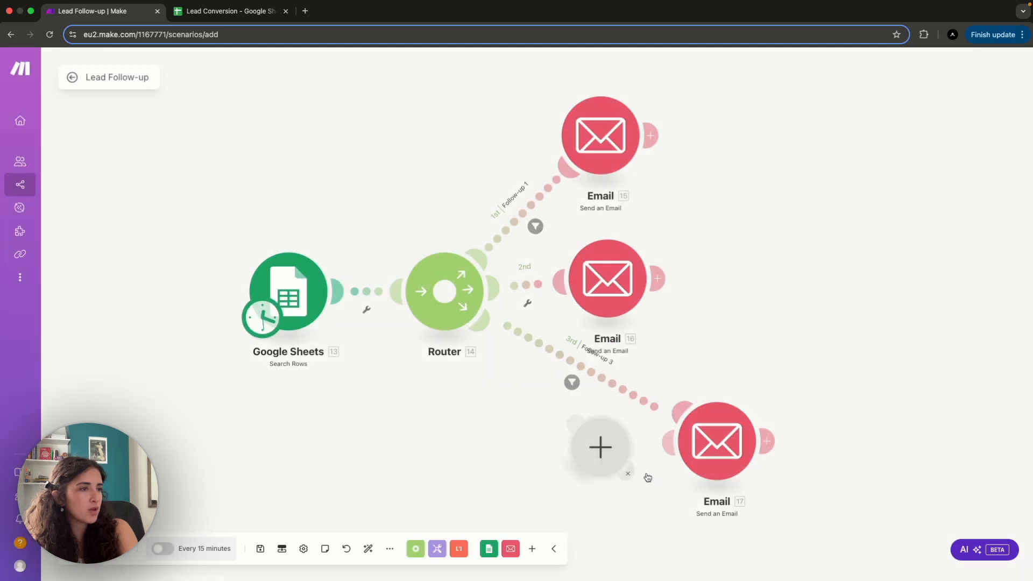
{"action": "left_click_drag", "start_coordinate": [717, 421], "coordinate": [604, 420]}
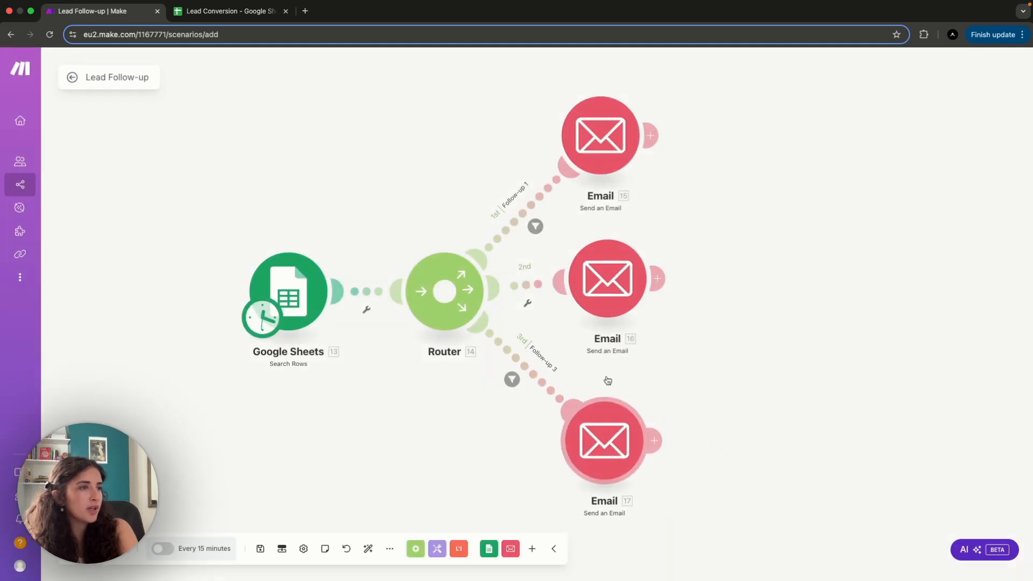
- Paste "Still interested in automating your workflow?" as the second-route email's subject and save the module
{"action": "left_click", "coordinate": [620, 317]}
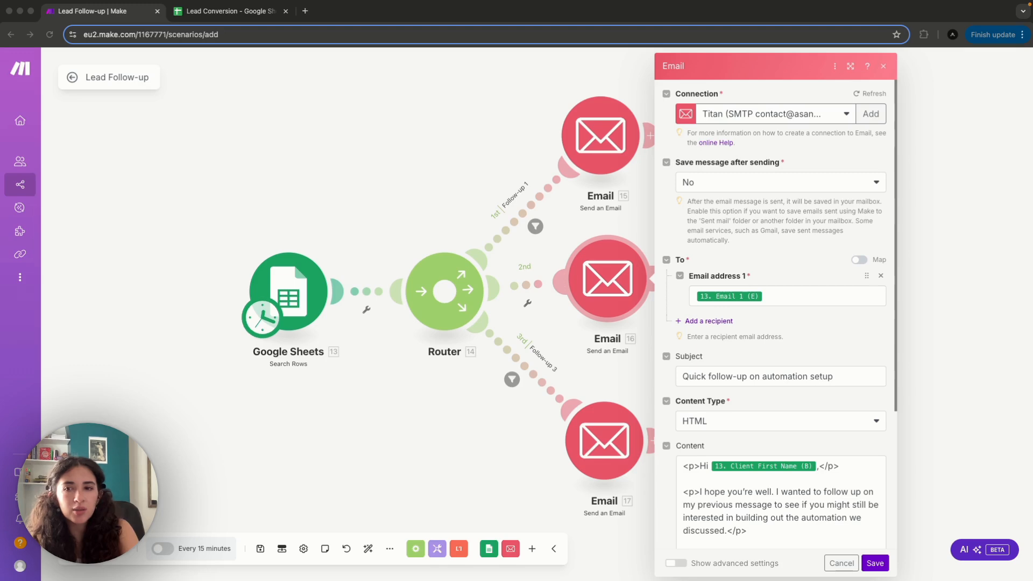
{"action": "left_click", "coordinate": [836, 383]}
{"action": "left_click_drag", "start_coordinate": [835, 377], "coordinate": [681, 376]}
{"action": "type", "text": "Still interested in automating your workflow?"}
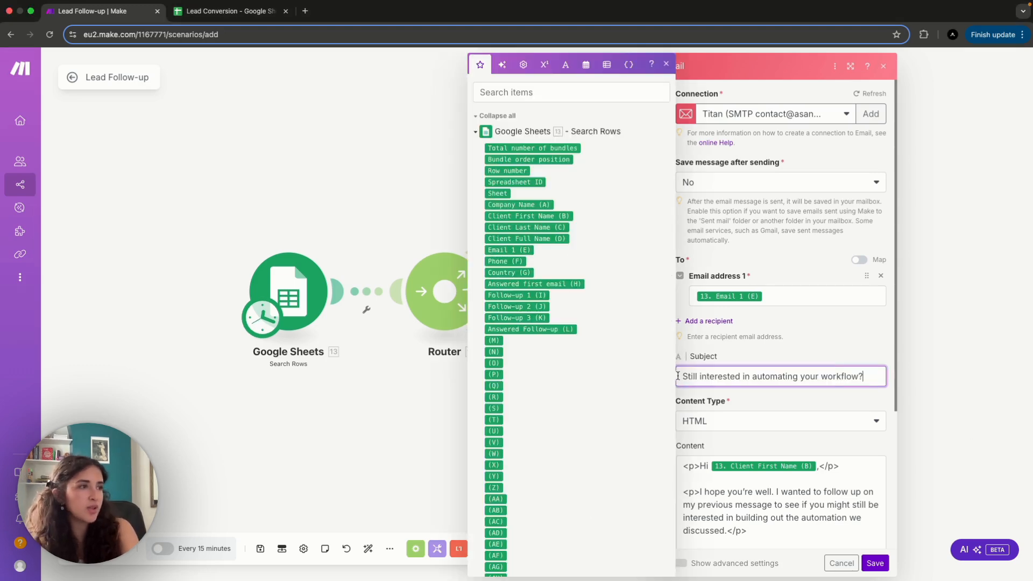
{"action": "left_click", "coordinate": [804, 403]}
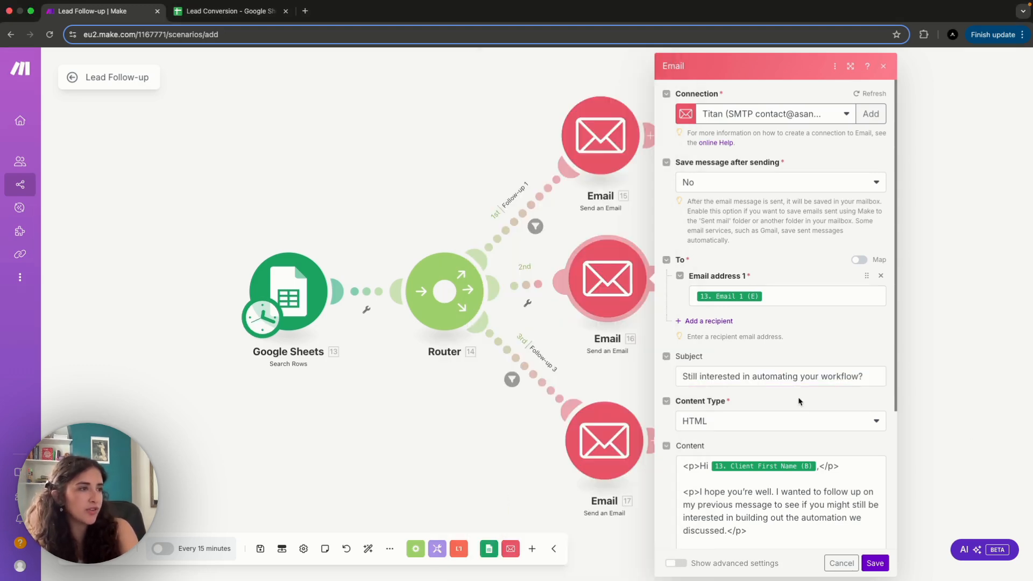
{"action": "left_click", "coordinate": [875, 563]}
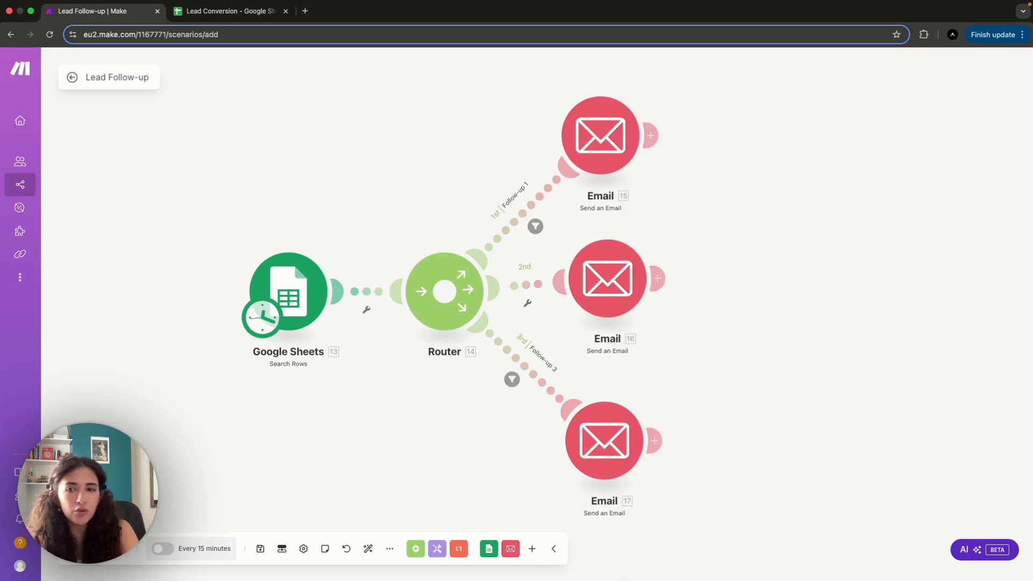
- Copy the last prepared subject from the other window, set the Follow-up 3 email's subject to "Final follow-up - open to a quick call?" and save
{"action": "key", "text": "super+Tab"}
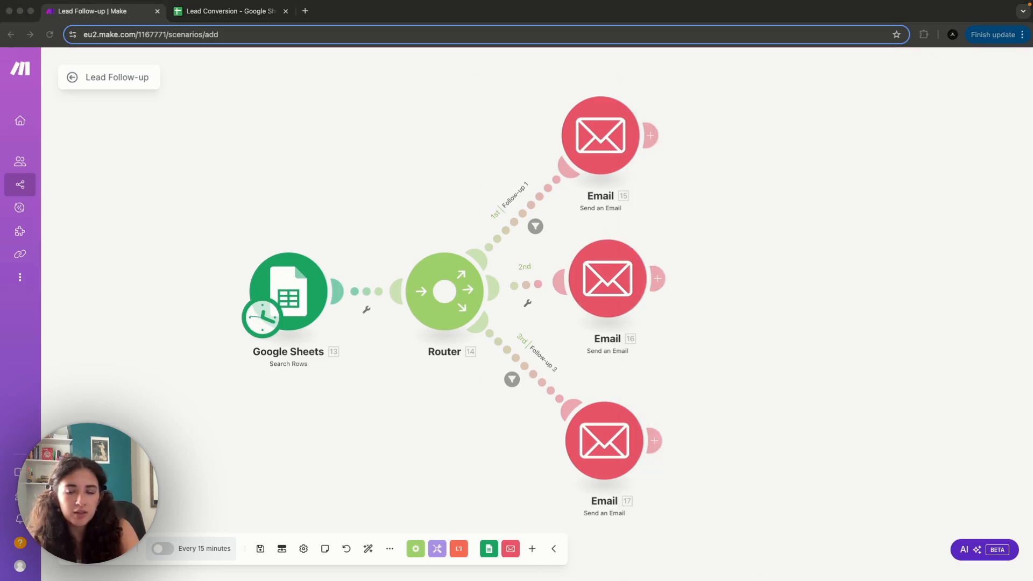
{"action": "left_click", "coordinate": [627, 442]}
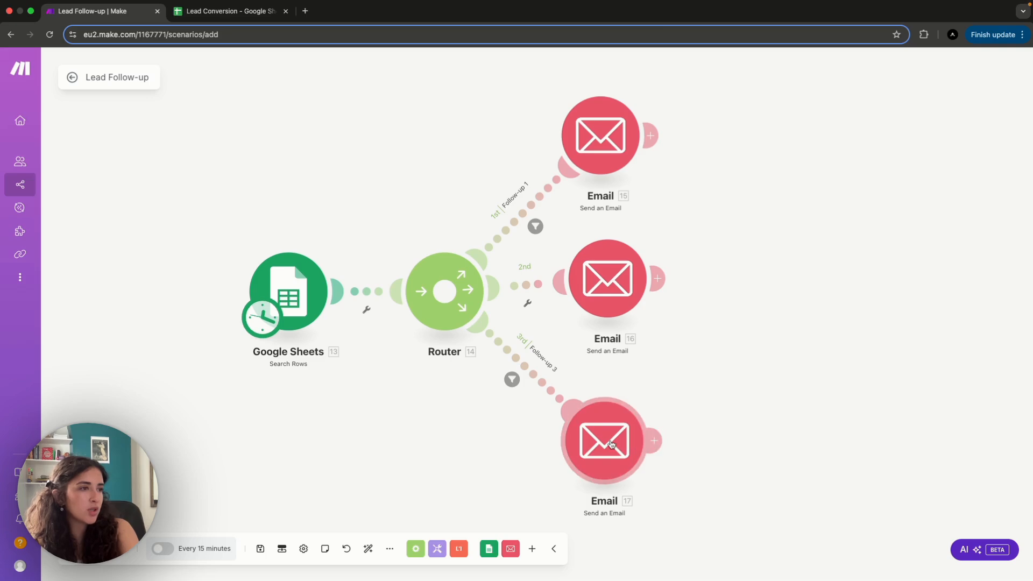
{"action": "scroll", "coordinate": [853, 399], "scroll_direction": "down", "scroll_amount": 2}
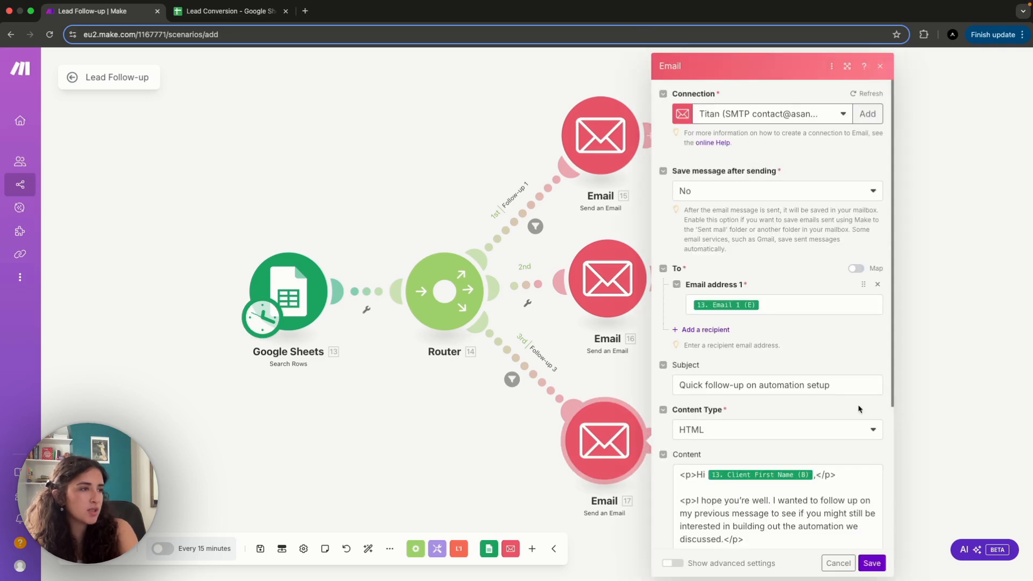
{"action": "left_click_drag", "start_coordinate": [845, 378], "coordinate": [649, 383]}
{"action": "type", "text": "Final follow-up - open to a quick call?"}
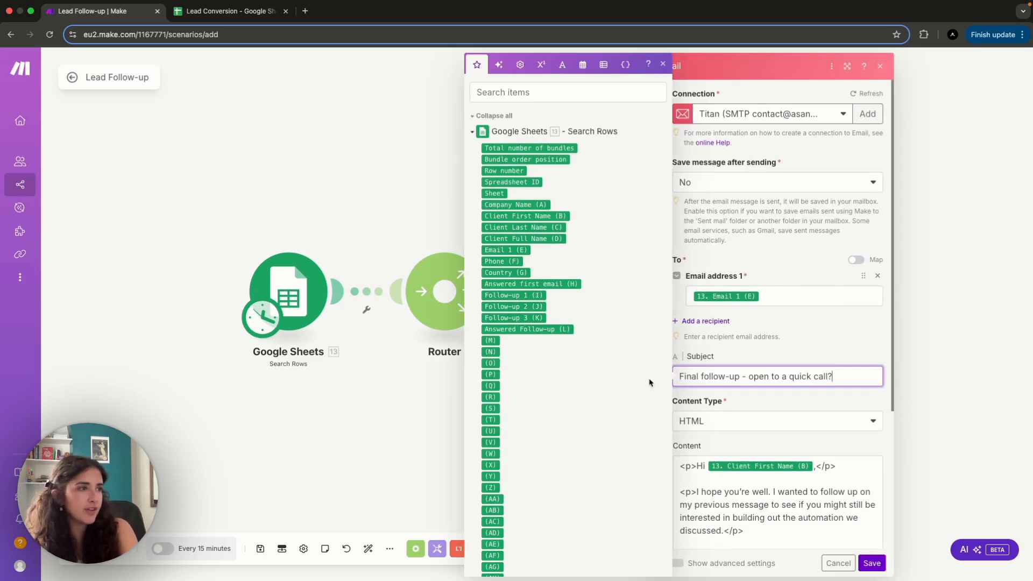
{"action": "left_click", "coordinate": [804, 397]}
{"action": "scroll", "coordinate": [829, 490], "scroll_direction": "down", "scroll_amount": 4}
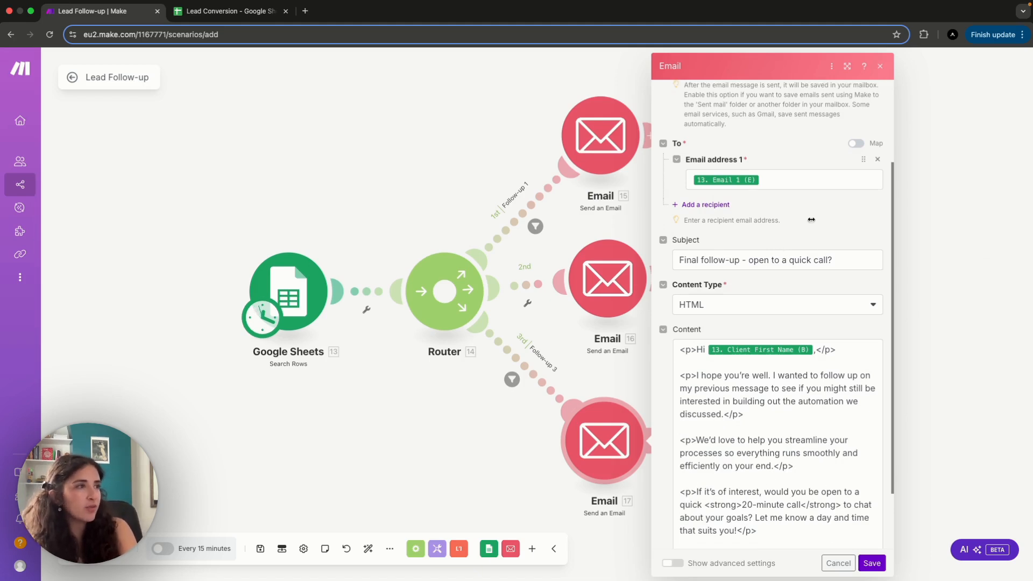
{"action": "left_click", "coordinate": [873, 563]}
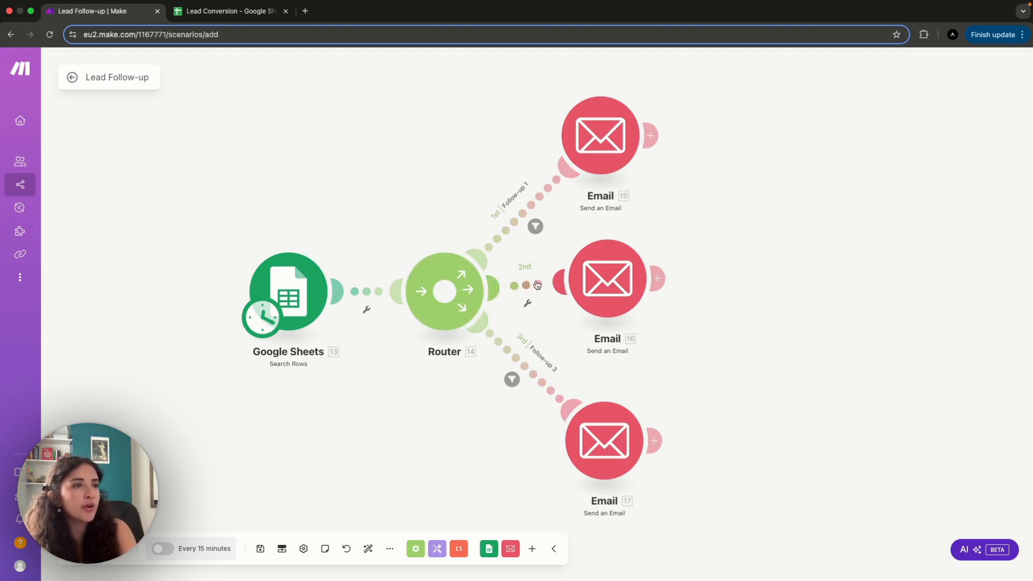
- Add a Google Sheets Update a Row module after the Follow-up 1 email
{"action": "left_click", "coordinate": [655, 137]}
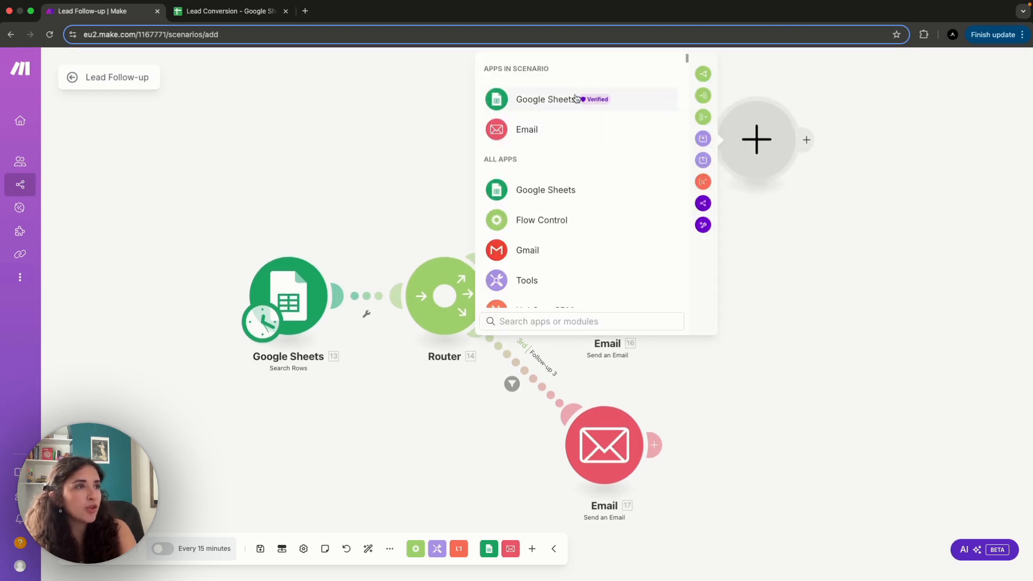
{"action": "left_click", "coordinate": [546, 101]}
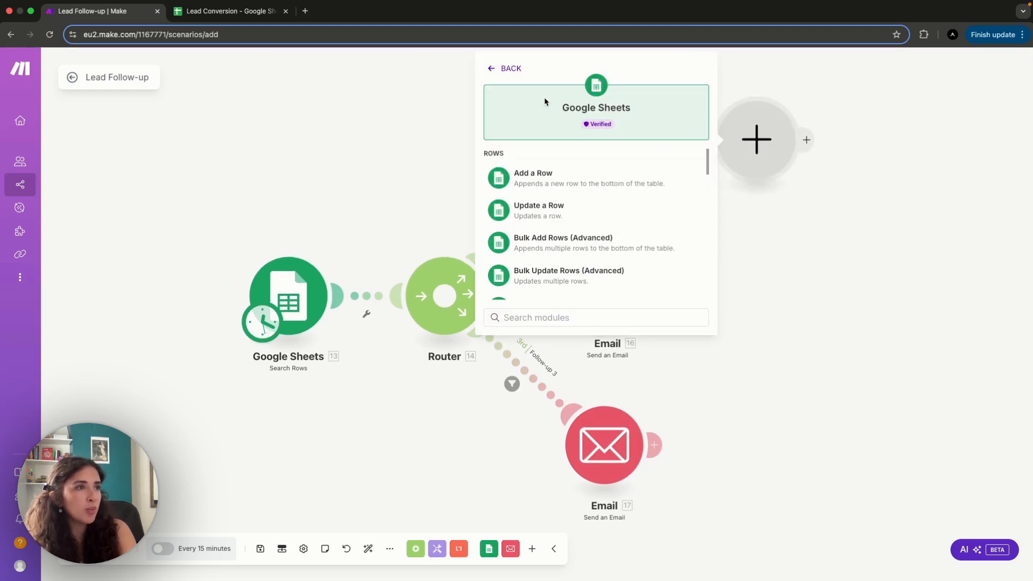
{"action": "left_click", "coordinate": [543, 217]}
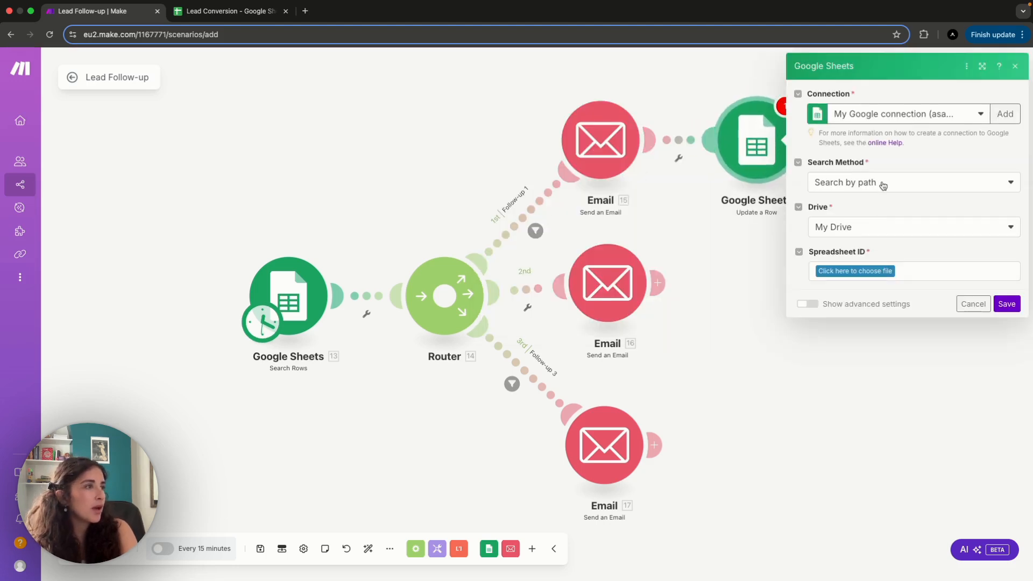
- Choose the Lead Conversion spreadsheet in the Automations folder and its Sheet1 for the row update
{"action": "left_click", "coordinate": [867, 272]}
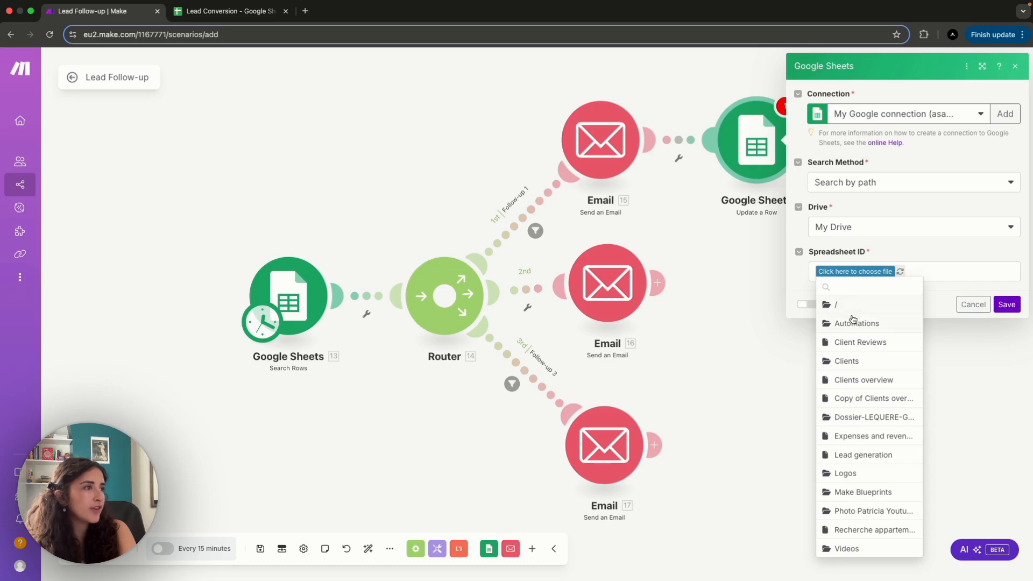
{"action": "left_click", "coordinate": [853, 323]}
{"action": "left_click", "coordinate": [894, 273]}
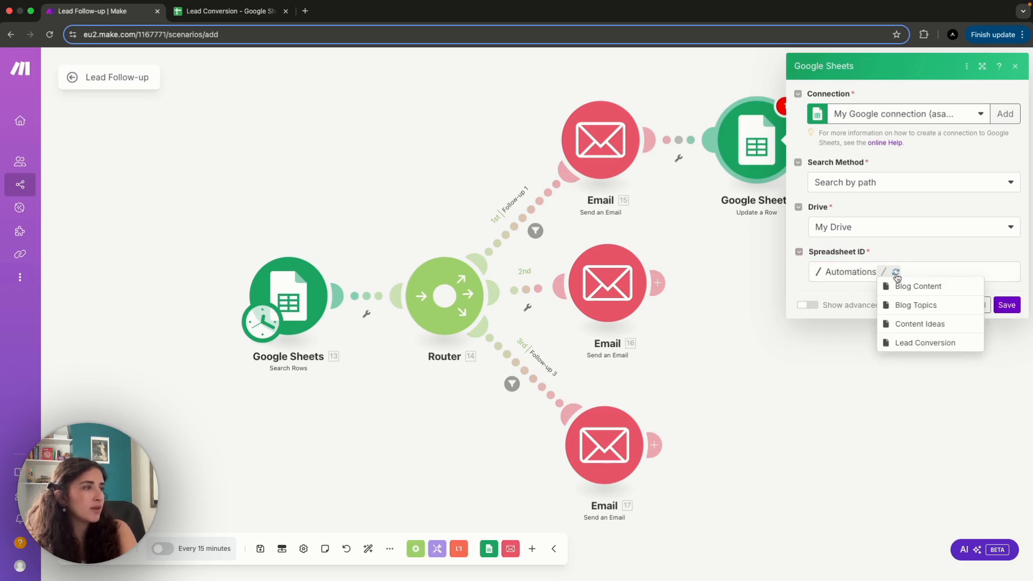
{"action": "left_click", "coordinate": [917, 340]}
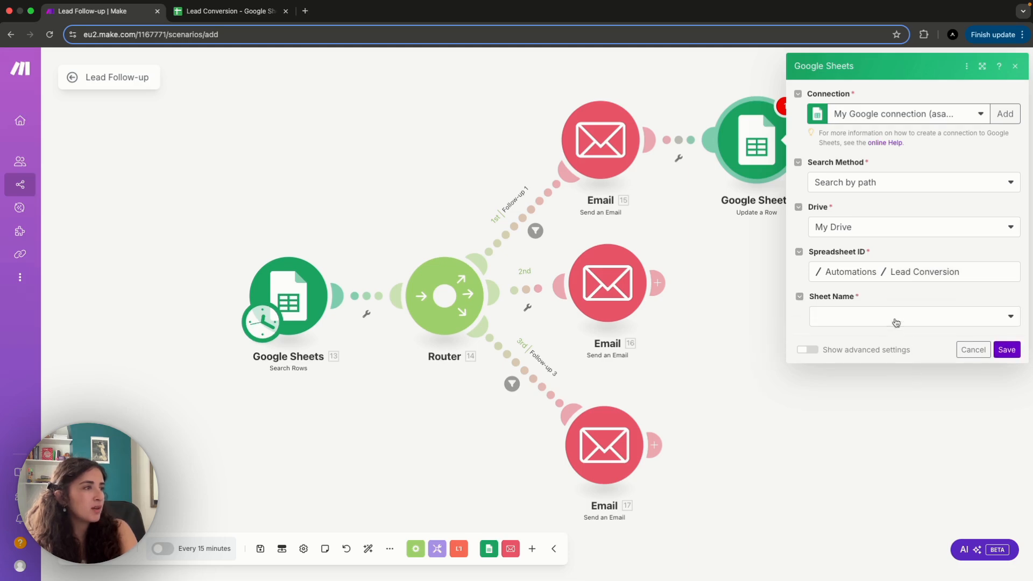
{"action": "left_click", "coordinate": [896, 323]}
{"action": "left_click", "coordinate": [890, 342]}
- Map the row to update to Row number from the Google Sheets Search Rows module
{"action": "left_click", "coordinate": [858, 356]}
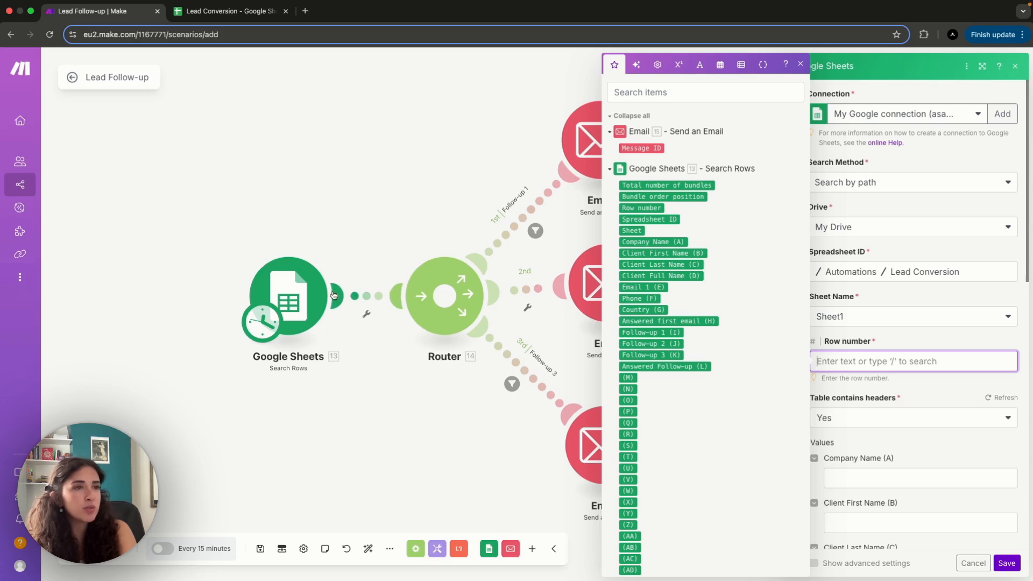
{"action": "left_click", "coordinate": [639, 209]}
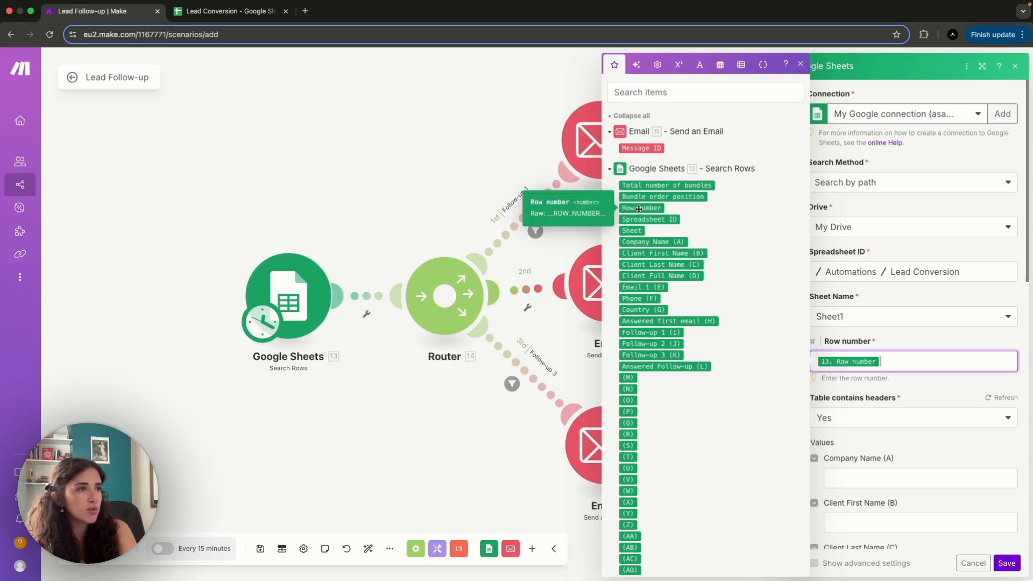
{"action": "left_click", "coordinate": [915, 395]}
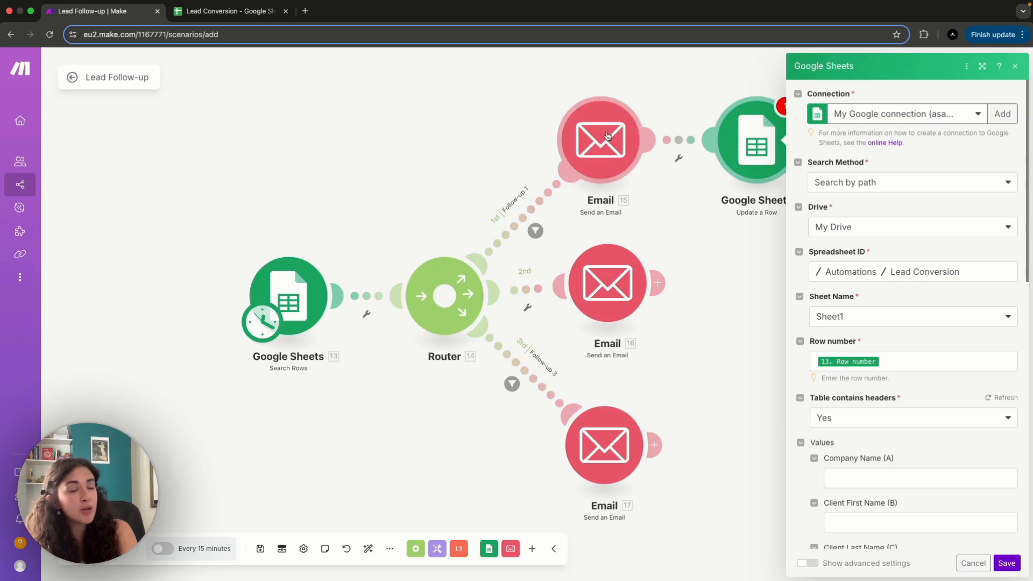
- Set the Follow-up 1 (I) value of the updated row to TRUE
{"action": "scroll", "coordinate": [904, 451], "scroll_direction": "down", "scroll_amount": 7}
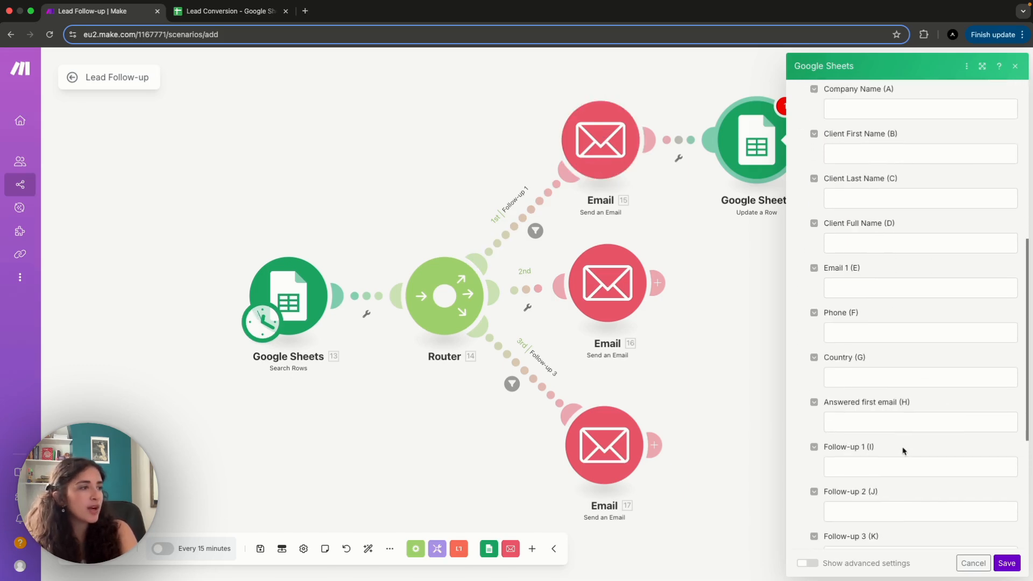
{"action": "scroll", "coordinate": [872, 439], "scroll_direction": "down", "scroll_amount": 2}
{"action": "left_click", "coordinate": [832, 426]}
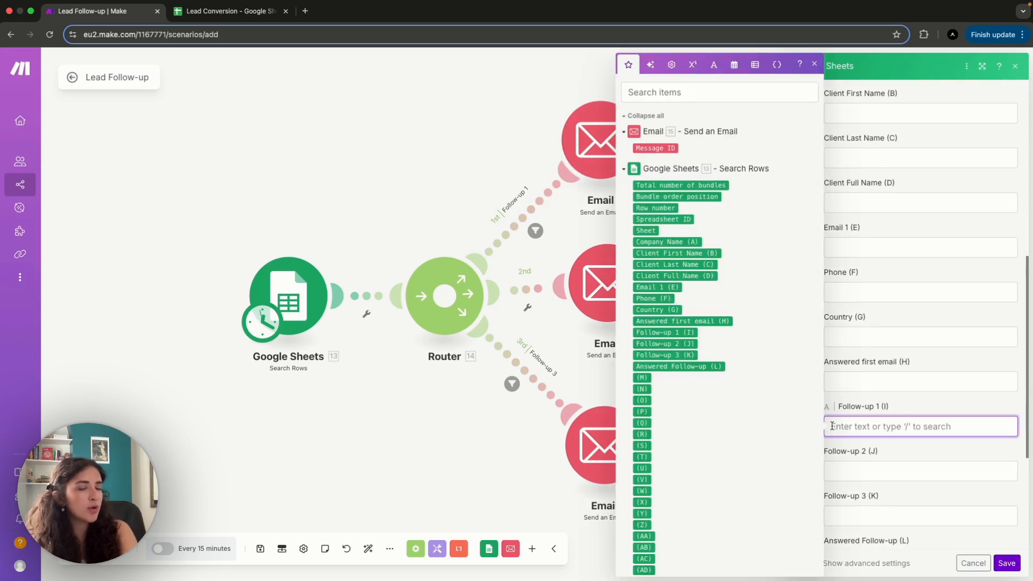
{"action": "type", "text": "TRUE"}
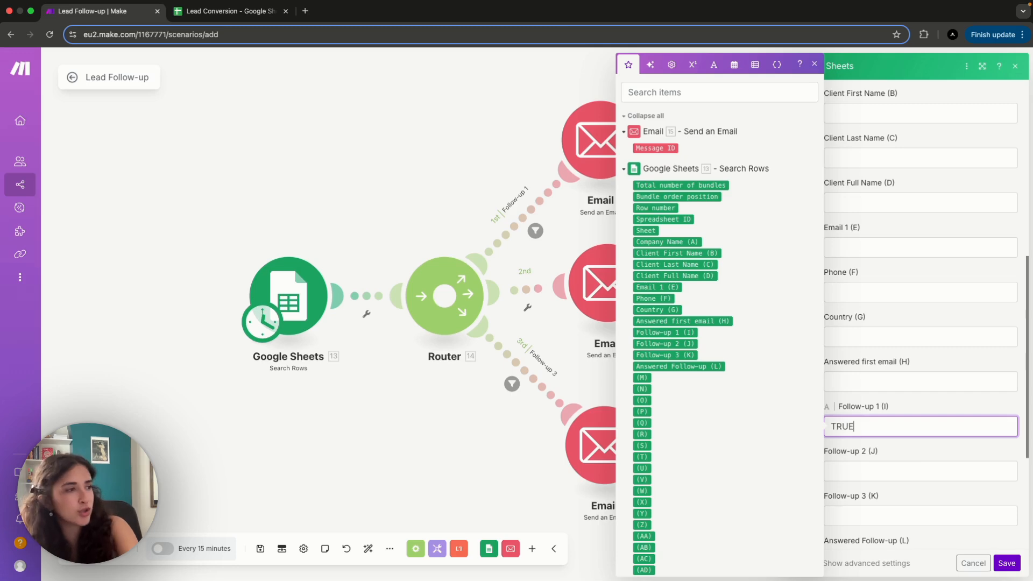
- Save the Follow-up 1 row update and attach a clone of its module after the second route's email
{"action": "left_click", "coordinate": [918, 455]}
{"action": "left_click", "coordinate": [1006, 564]}
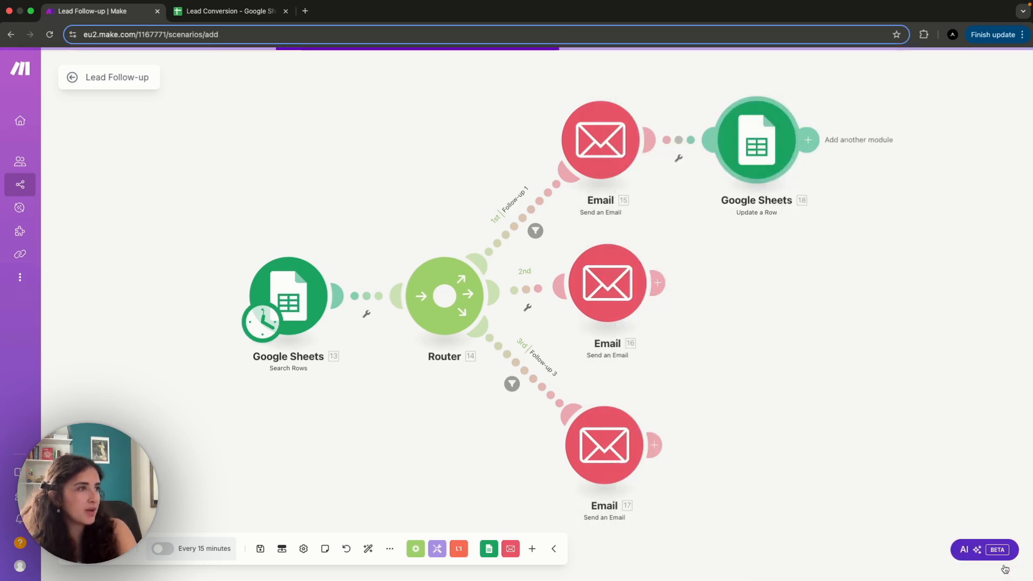
{"action": "right_click", "coordinate": [754, 143]}
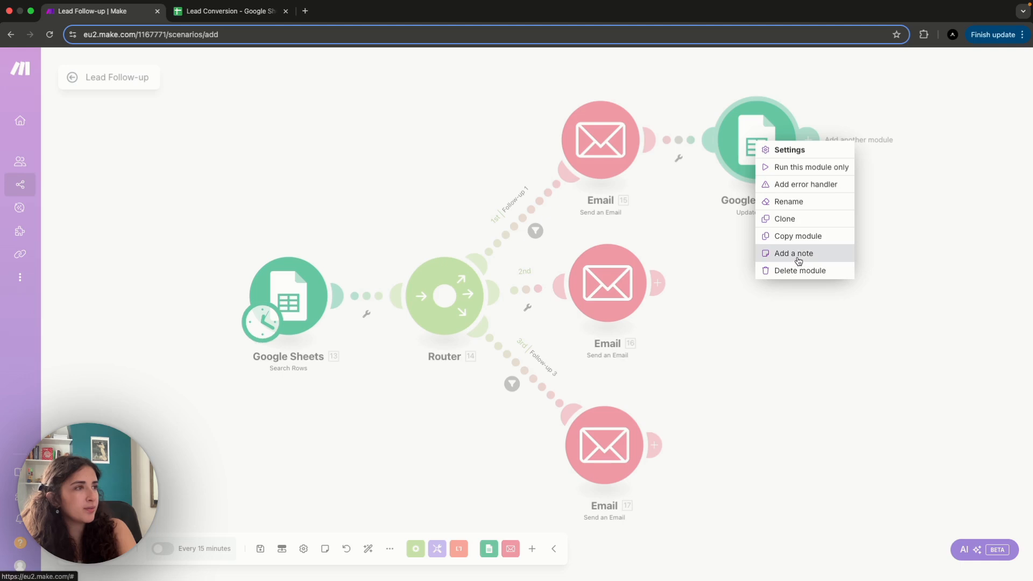
{"action": "left_click", "coordinate": [796, 222]}
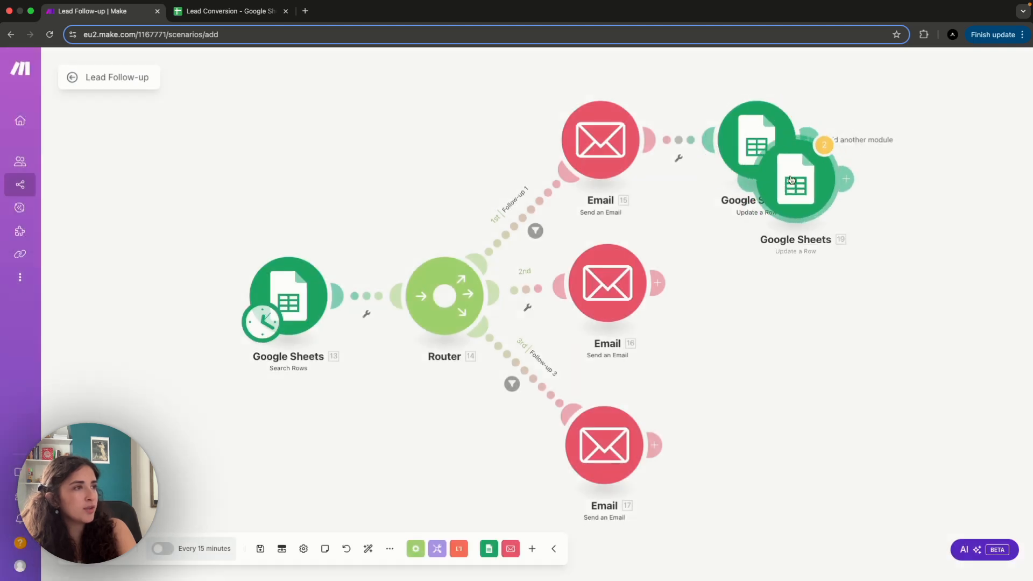
{"action": "mouse_move", "coordinate": [792, 181]}
{"action": "left_mouse_down"}
{"action": "mouse_move", "coordinate": [773, 247]}
{"action": "mouse_move", "coordinate": [740, 294]}
{"action": "left_mouse_up"}
- In the second route's row update, clear Follow-up 1 (I), set Follow-up 2 (J) to TRUE and save the module
{"action": "left_click", "coordinate": [740, 293]}
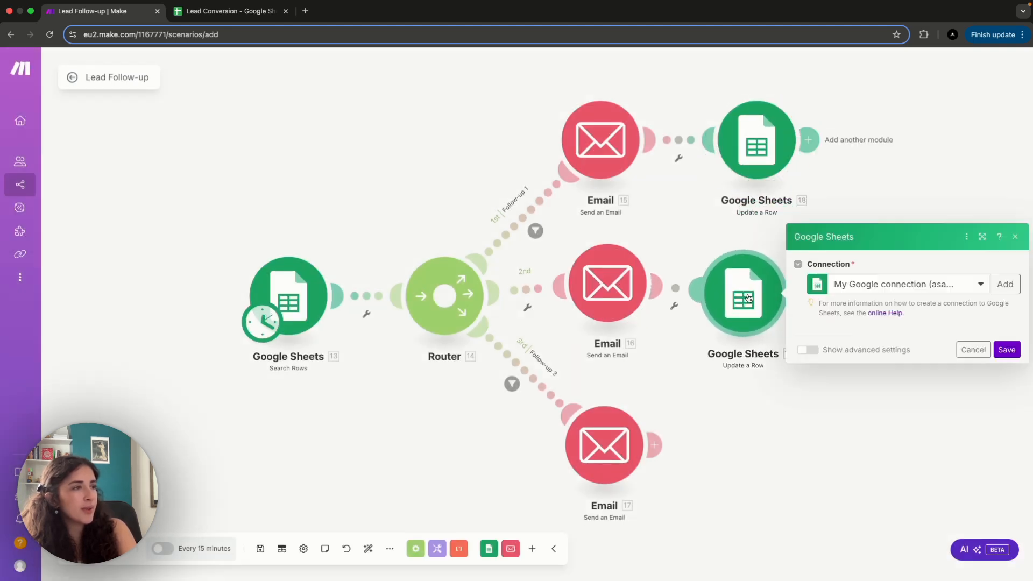
{"action": "scroll", "coordinate": [868, 380], "scroll_direction": "down", "scroll_amount": 10}
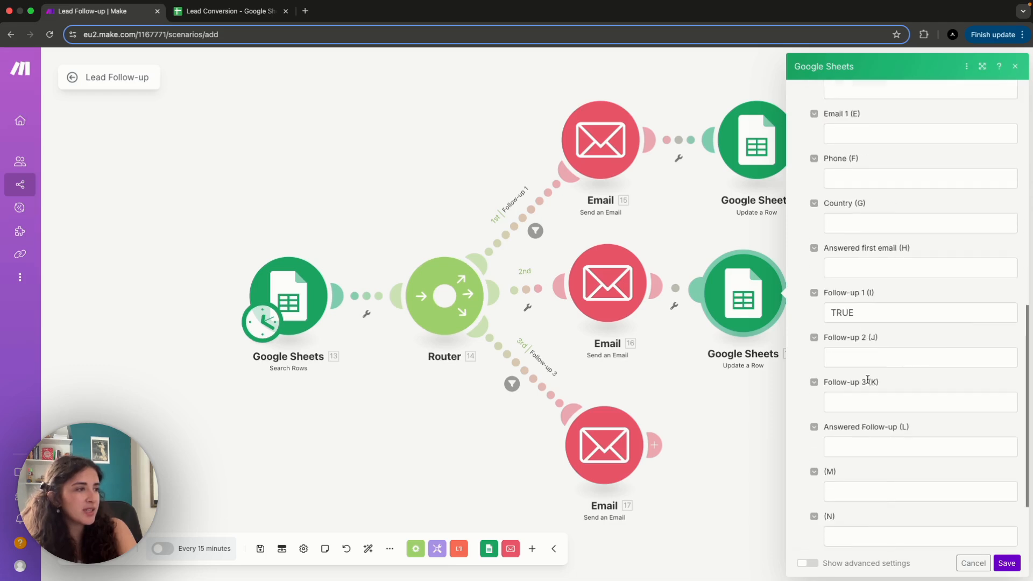
{"action": "left_click", "coordinate": [852, 277]}
{"action": "left_click_drag", "start_coordinate": [852, 277], "coordinate": [800, 277]}
{"action": "key", "text": "super+c"}
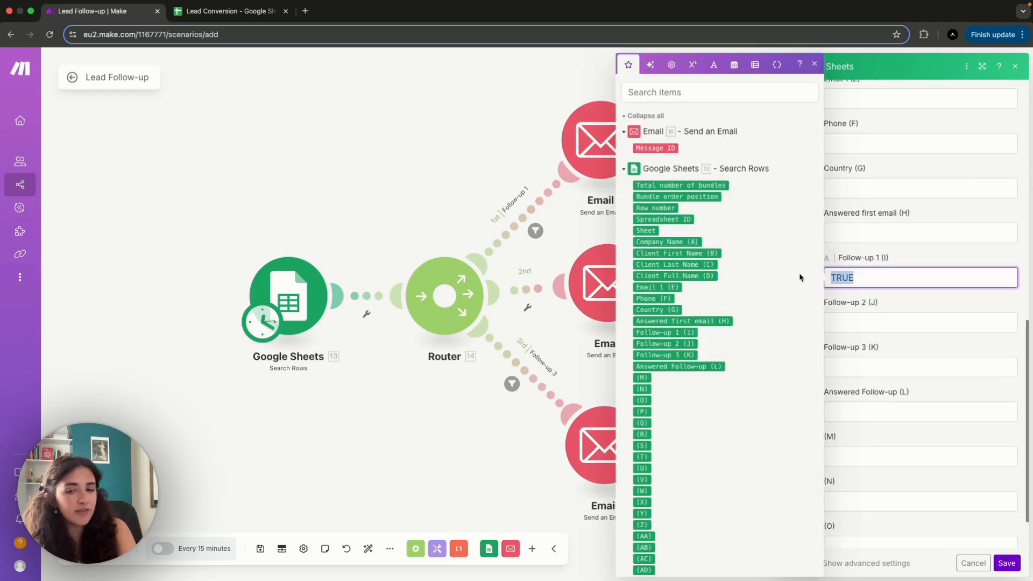
{"action": "key", "text": "BackSpace"}
{"action": "left_click", "coordinate": [854, 323]}
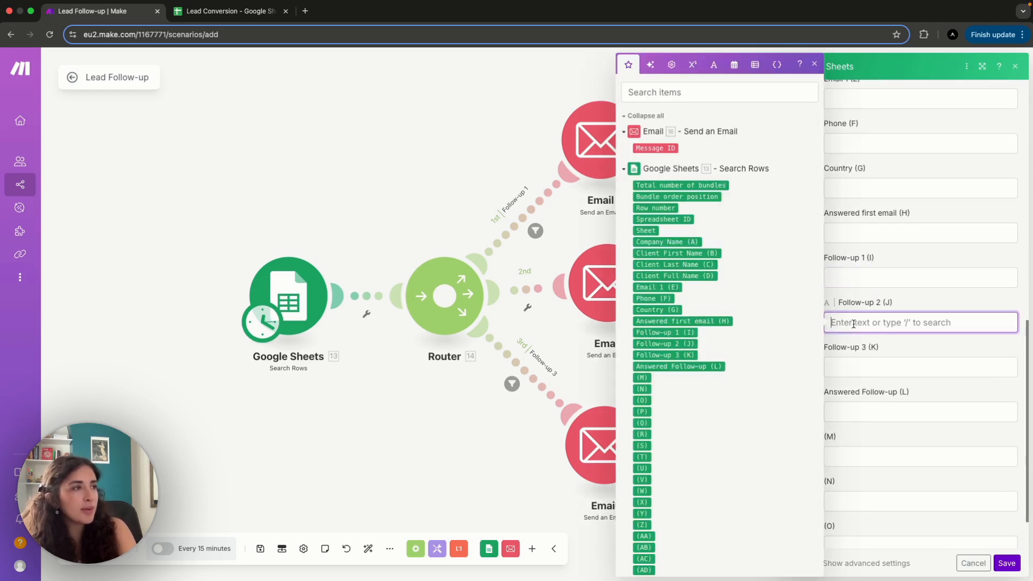
{"action": "key", "text": "super+v"}
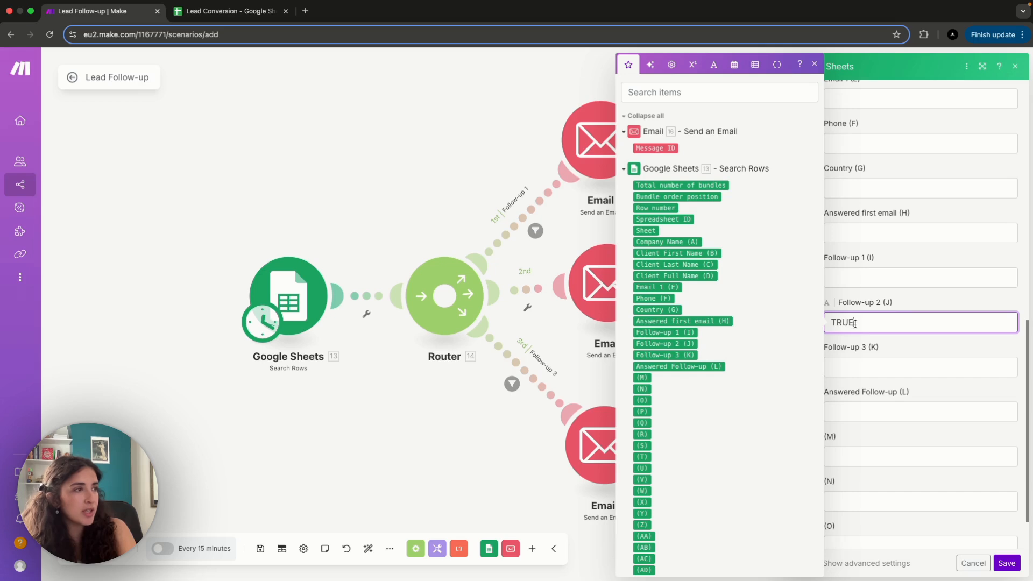
{"action": "left_click", "coordinate": [876, 349]}
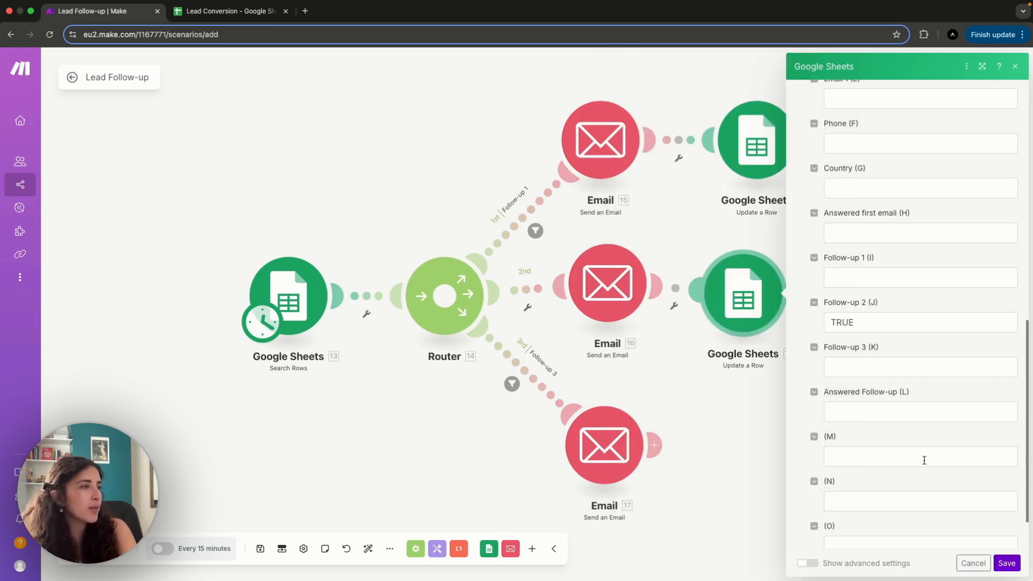
{"action": "left_click", "coordinate": [1007, 563]}
- Clone the second route's Update a Row module and attach the copy after the Follow-up 3 email
{"action": "right_click", "coordinate": [740, 289]}
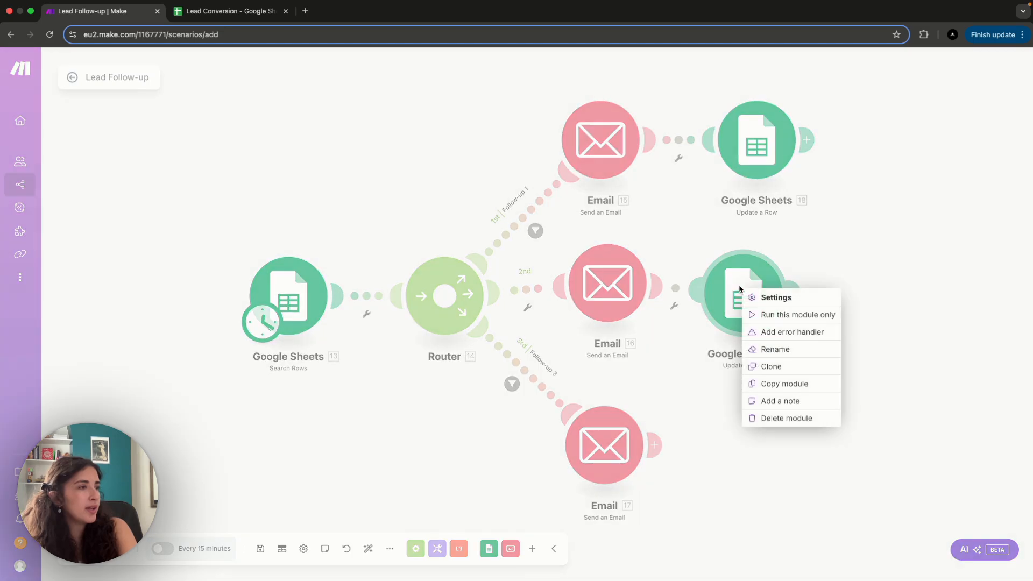
{"action": "left_click", "coordinate": [771, 367]}
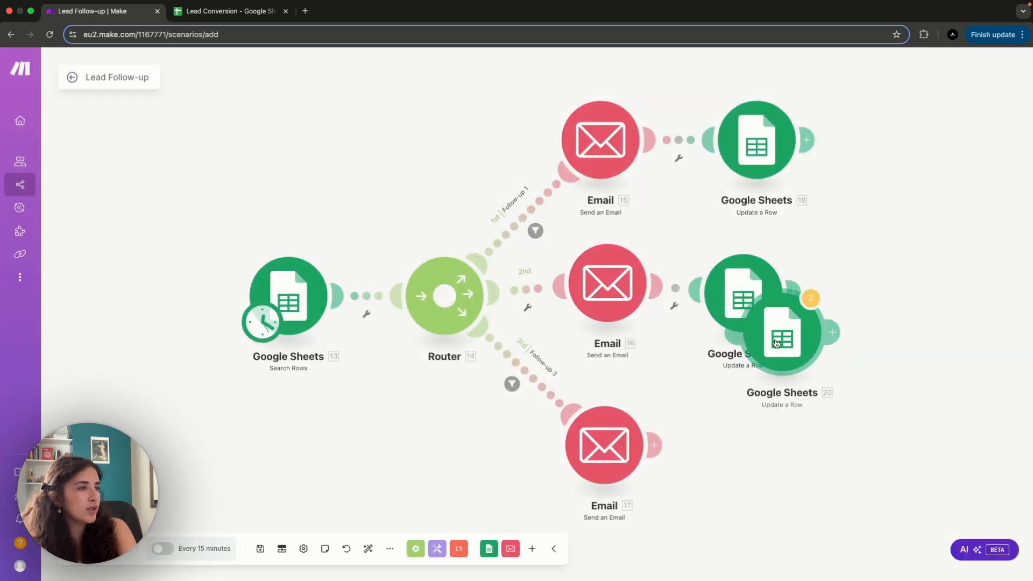
{"action": "left_click", "coordinate": [755, 431]}
- In the third route's row update, clear Follow-up 2 (J), set Follow-up 3 (K) to TRUE and save the module
{"action": "left_click", "coordinate": [752, 448]}
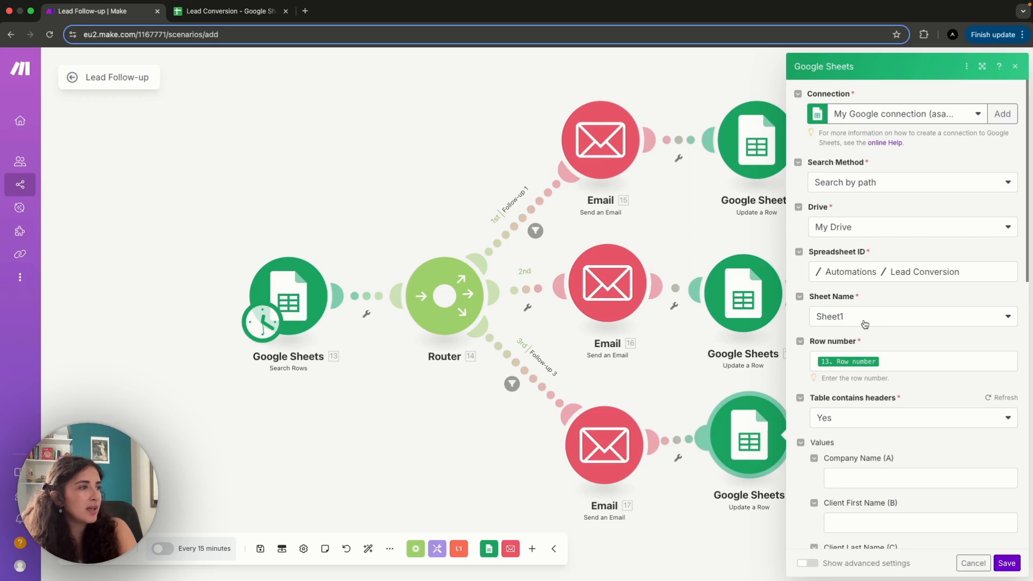
{"action": "scroll", "coordinate": [893, 446], "scroll_direction": "down", "scroll_amount": 3}
{"action": "scroll", "coordinate": [892, 446], "scroll_direction": "down", "scroll_amount": 8}
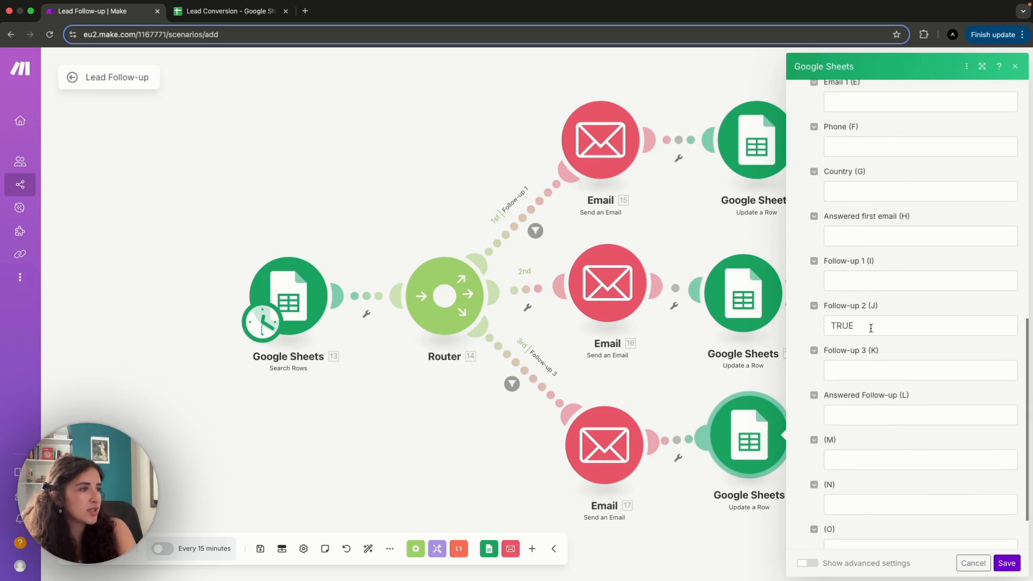
{"action": "left_click_drag", "start_coordinate": [875, 328], "coordinate": [830, 328]}
{"action": "key", "text": "ctrl+x"}
{"action": "left_click", "coordinate": [894, 371]}
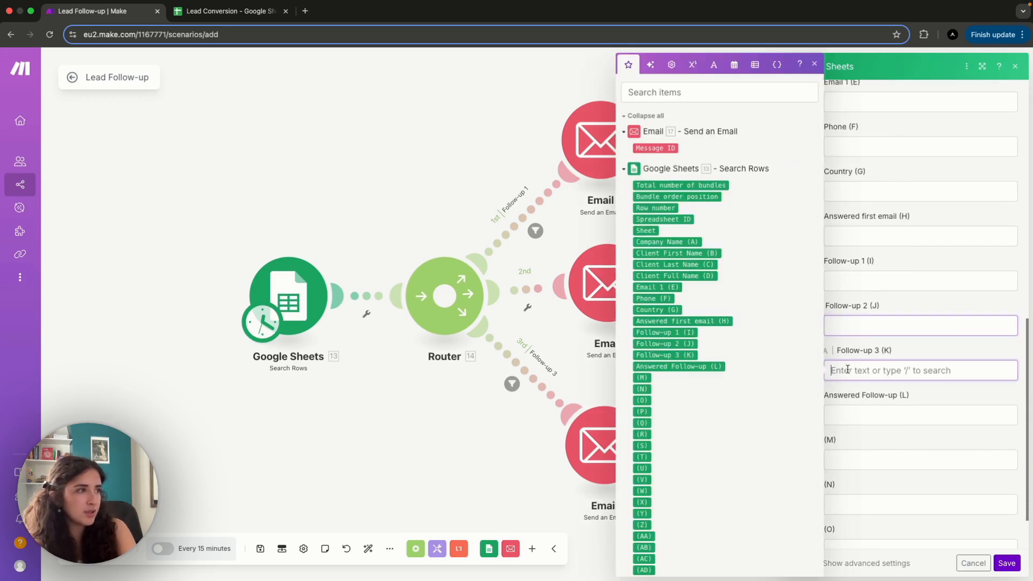
{"action": "key", "text": "ctrl+v"}
{"action": "left_click", "coordinate": [801, 364]}
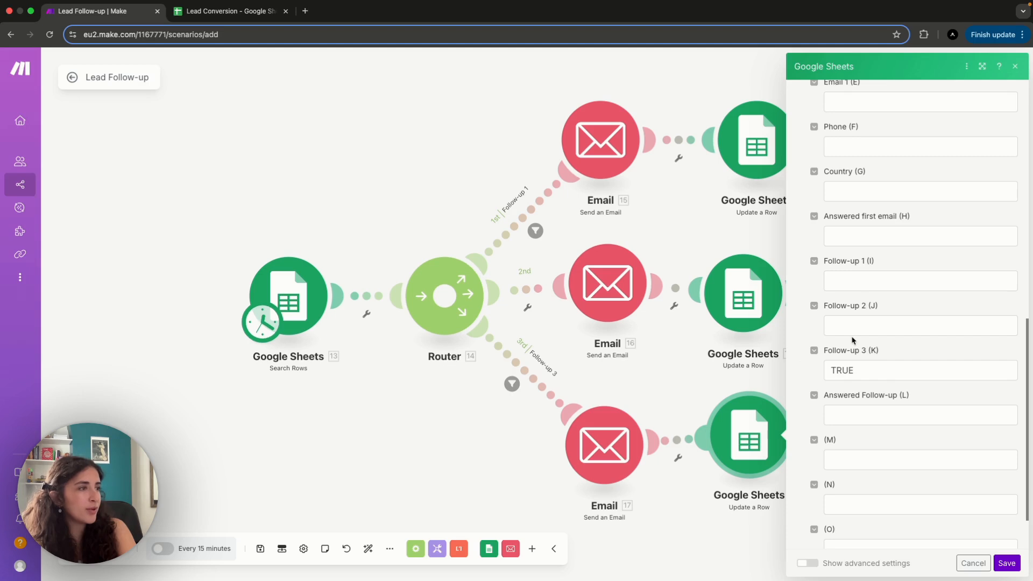
{"action": "left_click", "coordinate": [1008, 564]}
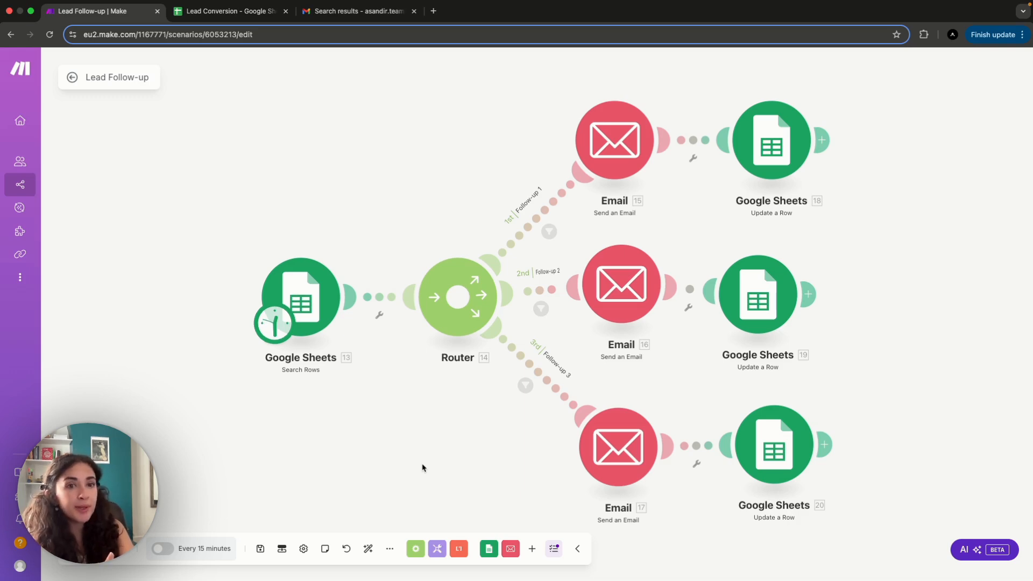
- Switch to the Lead Conversion sheet and review which leads answered the first email or a follow-up
{"action": "left_click", "coordinate": [219, 13]}
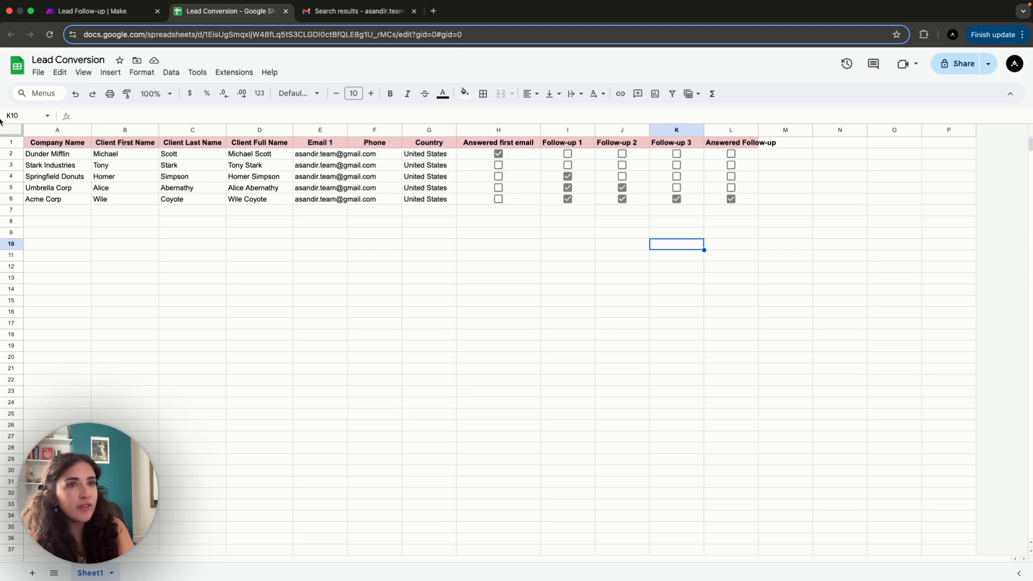
{"action": "left_click", "coordinate": [11, 154]}
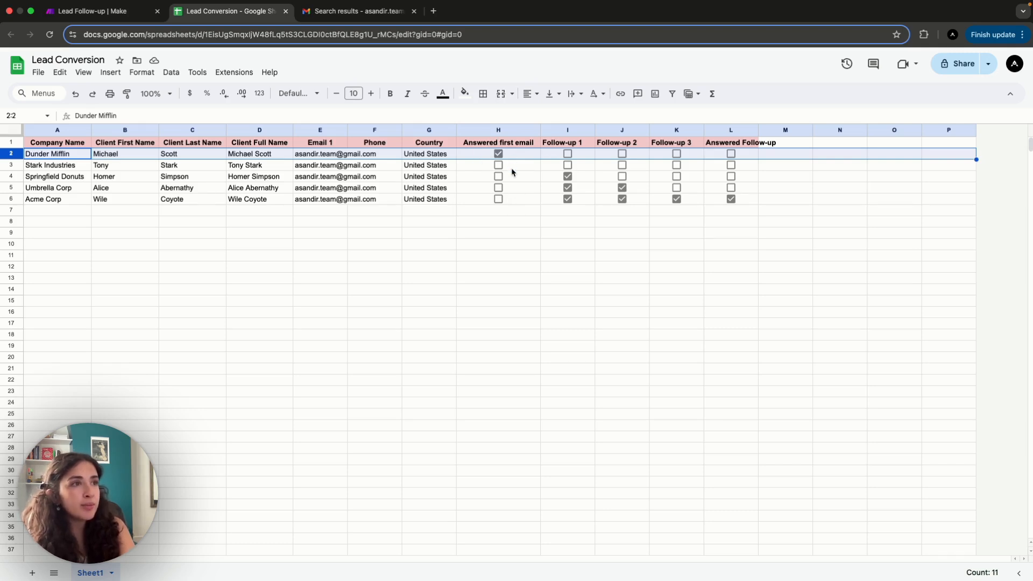
{"action": "left_click_drag", "start_coordinate": [512, 167], "coordinate": [510, 199]}
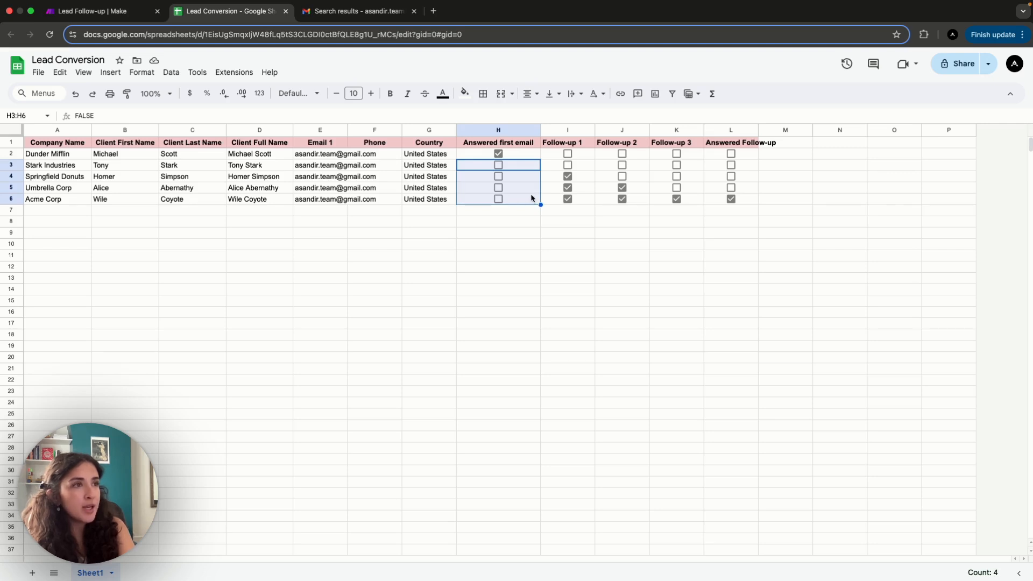
{"action": "left_click", "coordinate": [752, 200]}
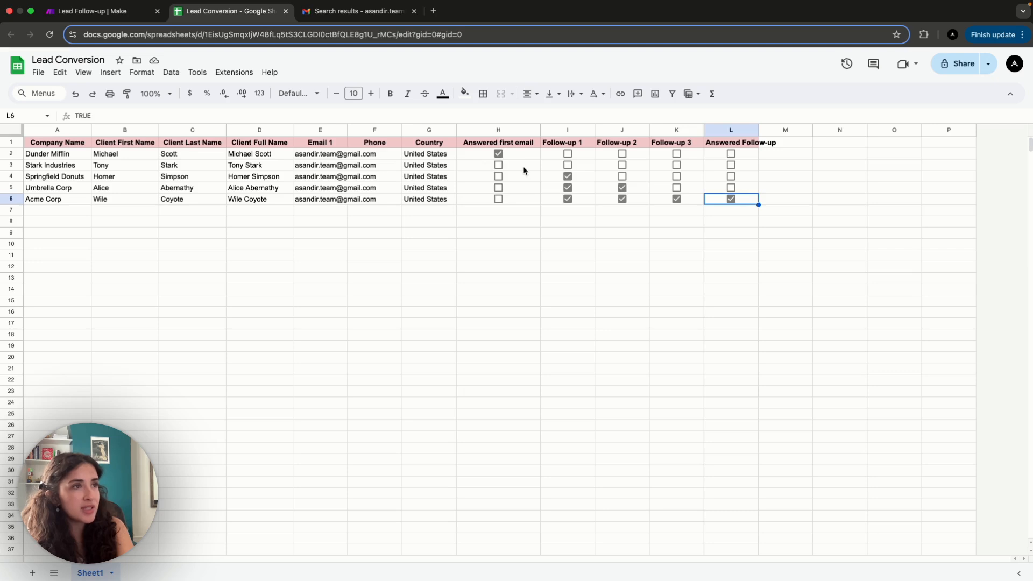
{"action": "left_click_drag", "start_coordinate": [521, 169], "coordinate": [520, 187]}
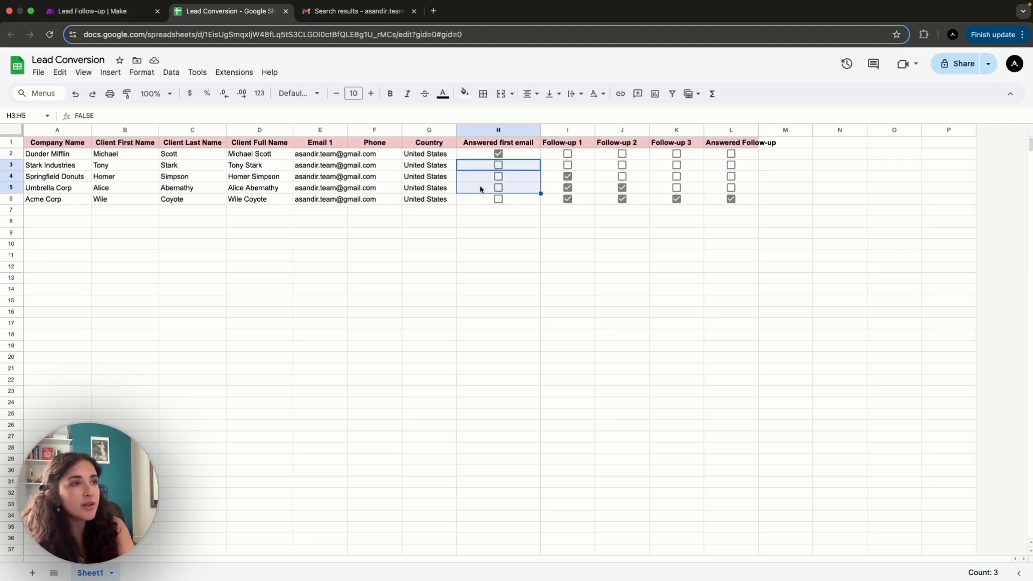
{"action": "left_click", "coordinate": [577, 237]}
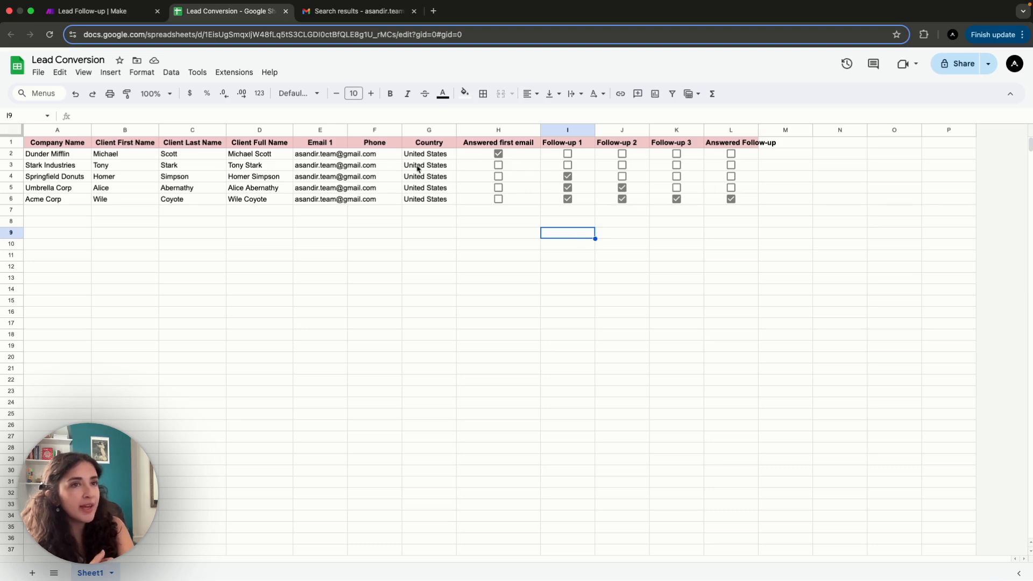
- Examine the Follow-up 1, 2 and 3 checkboxes in rows 3 to 5 for each lead's current stage
{"action": "left_click", "coordinate": [526, 169]}
{"action": "left_click", "coordinate": [589, 169]}
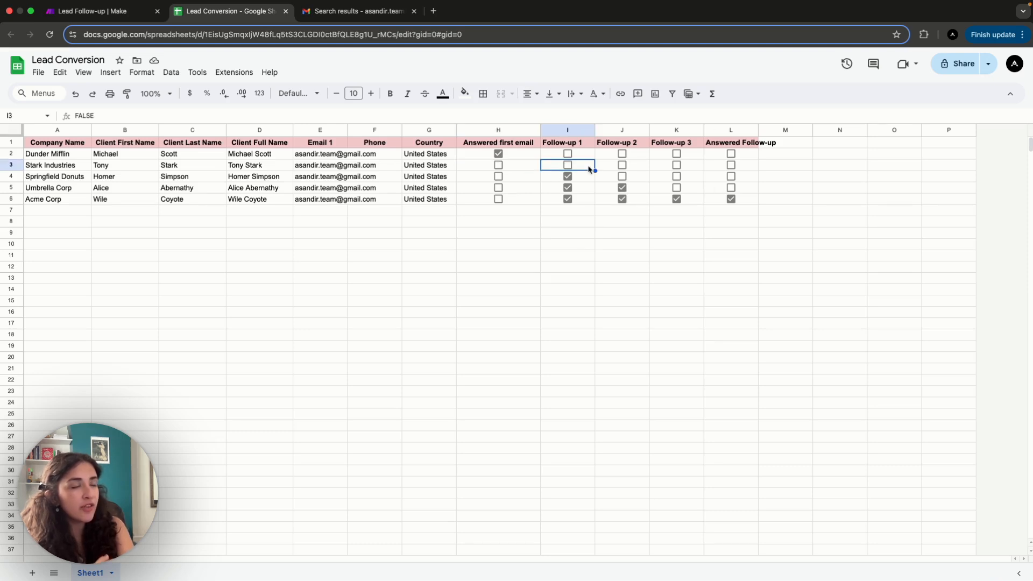
{"action": "left_click", "coordinate": [588, 181]}
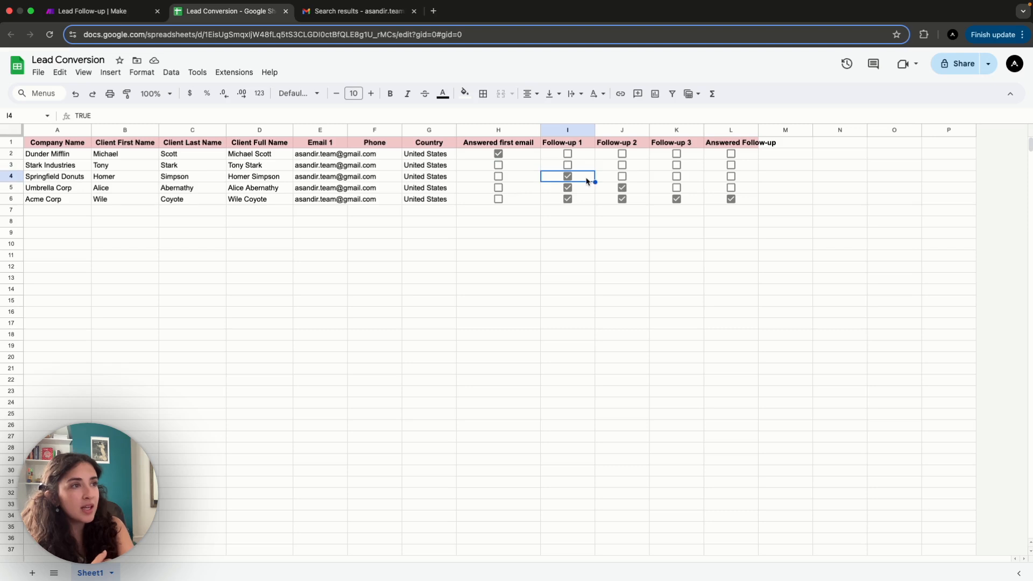
{"action": "key", "text": "Right"}
{"action": "key", "text": "Down"}
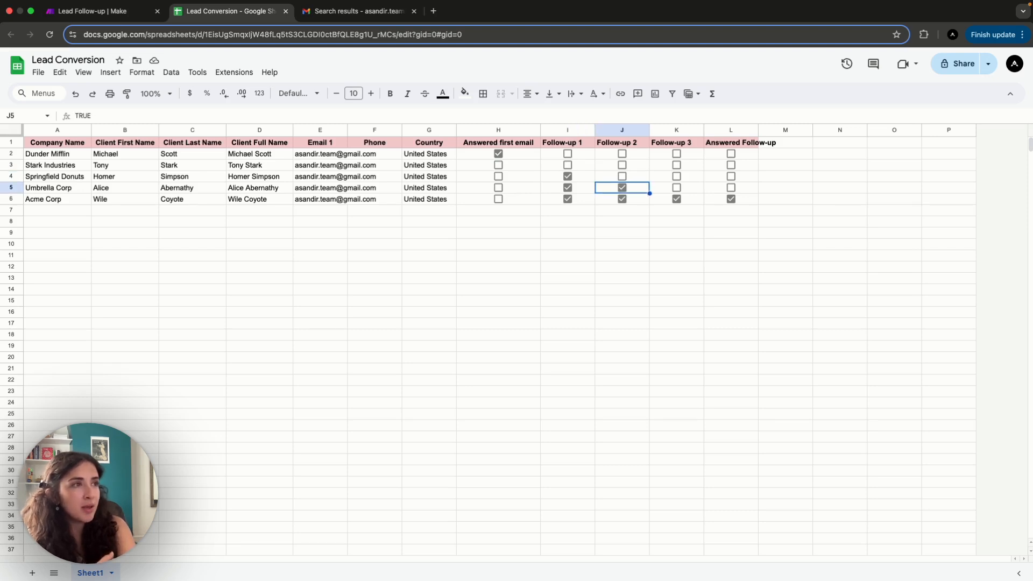
{"action": "key", "text": "Left"}
{"action": "key", "text": "Right"}
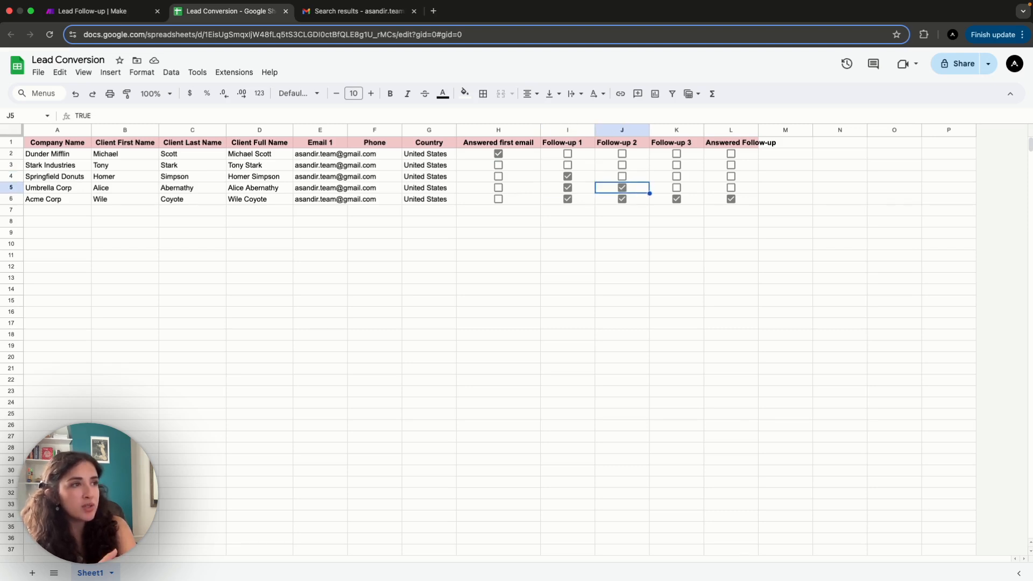
{"action": "key", "text": "Left"}
{"action": "key", "text": "Right"}
{"action": "key", "text": "Right"}
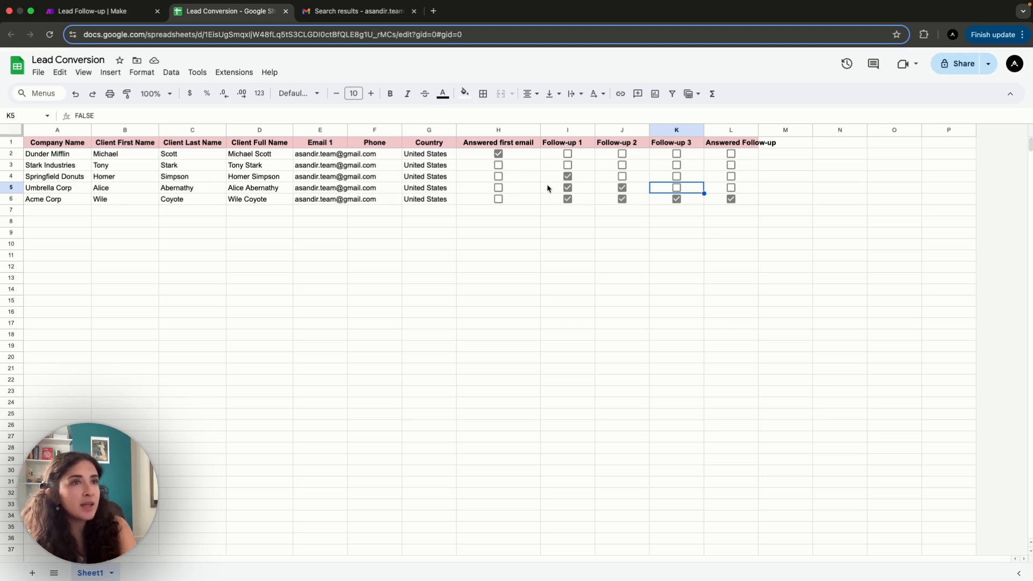
- Return to the Lead Follow-up scenario in Make and run it once
{"action": "left_click", "coordinate": [111, 11]}
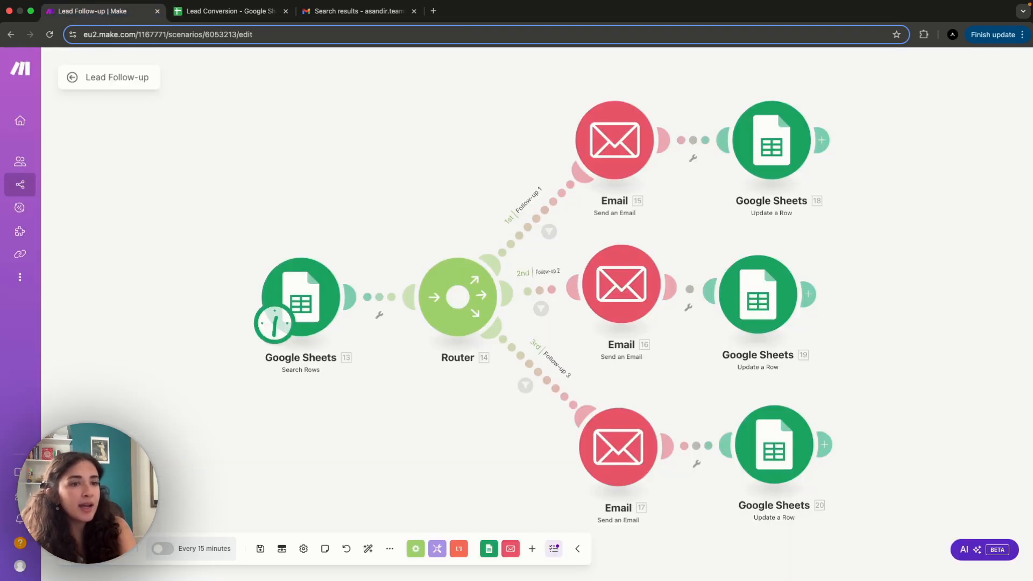
{"action": "left_click", "coordinate": [98, 549]}
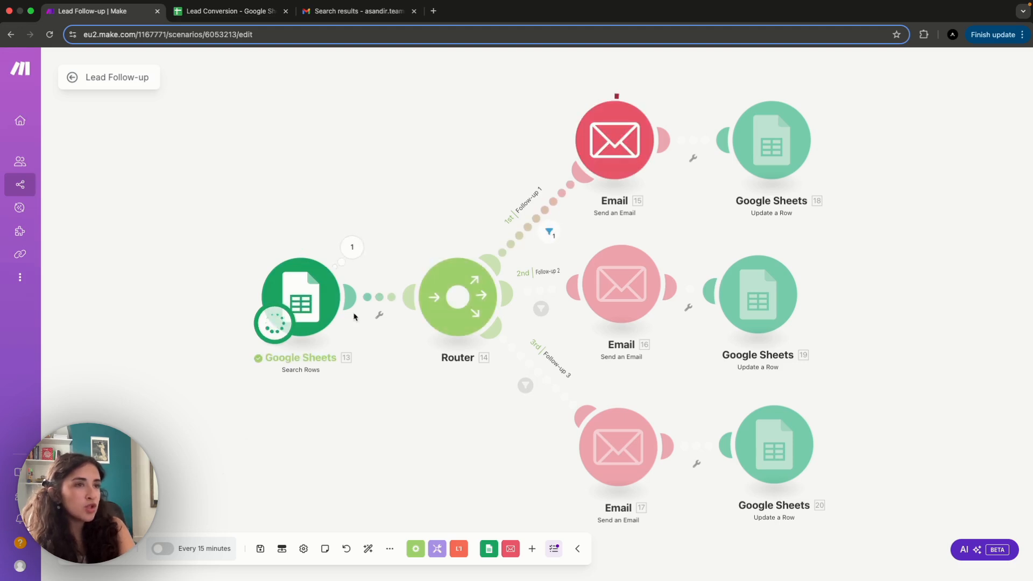
- Examine the output bundles of the Google Sheets Search Rows module and how the Follow-up 1 filter evaluated each bundle
{"action": "left_click", "coordinate": [351, 249]}
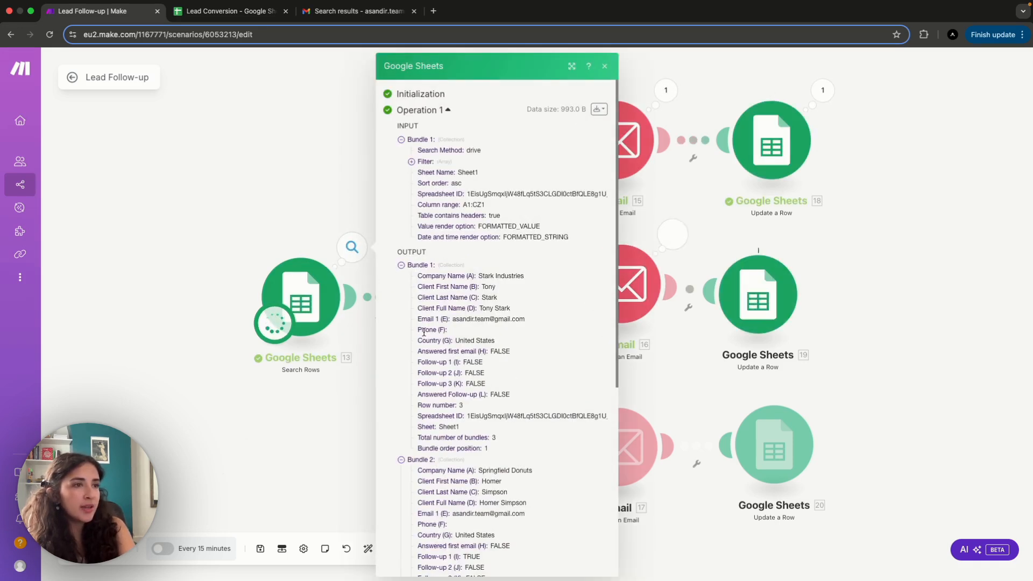
{"action": "left_click", "coordinate": [401, 266]}
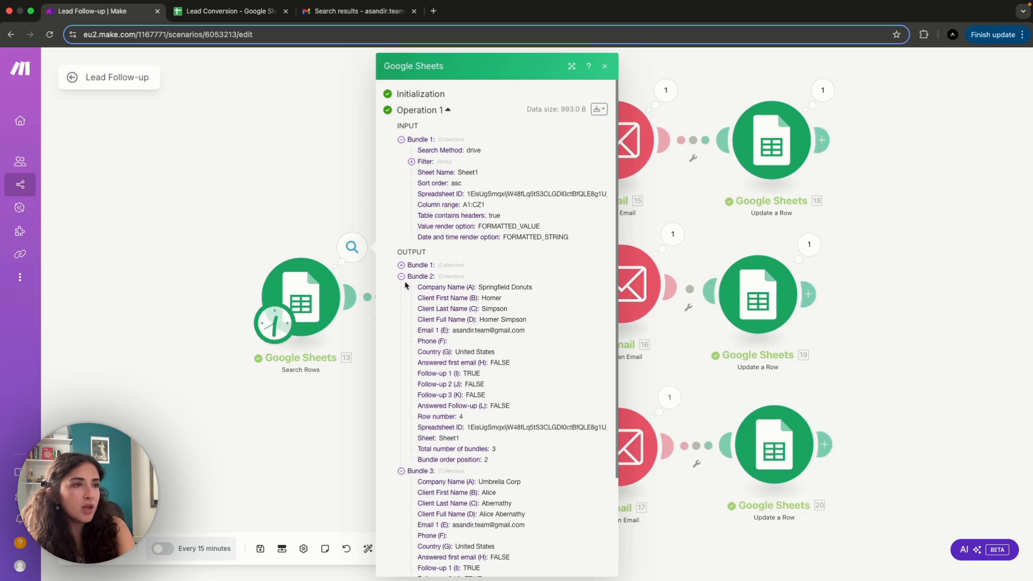
{"action": "left_click", "coordinate": [401, 277]}
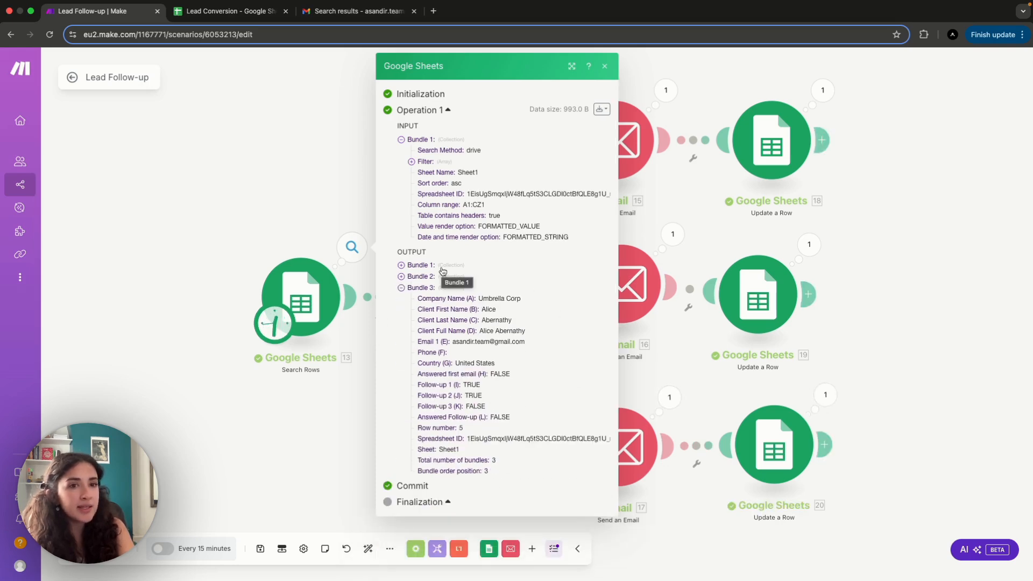
{"action": "left_click", "coordinate": [853, 334]}
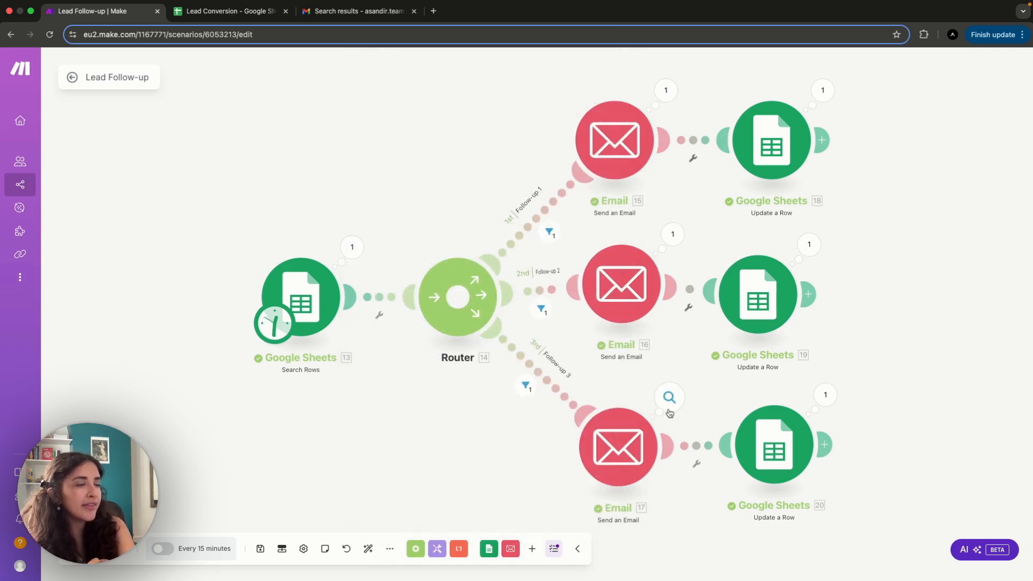
{"action": "left_click", "coordinate": [549, 235]}
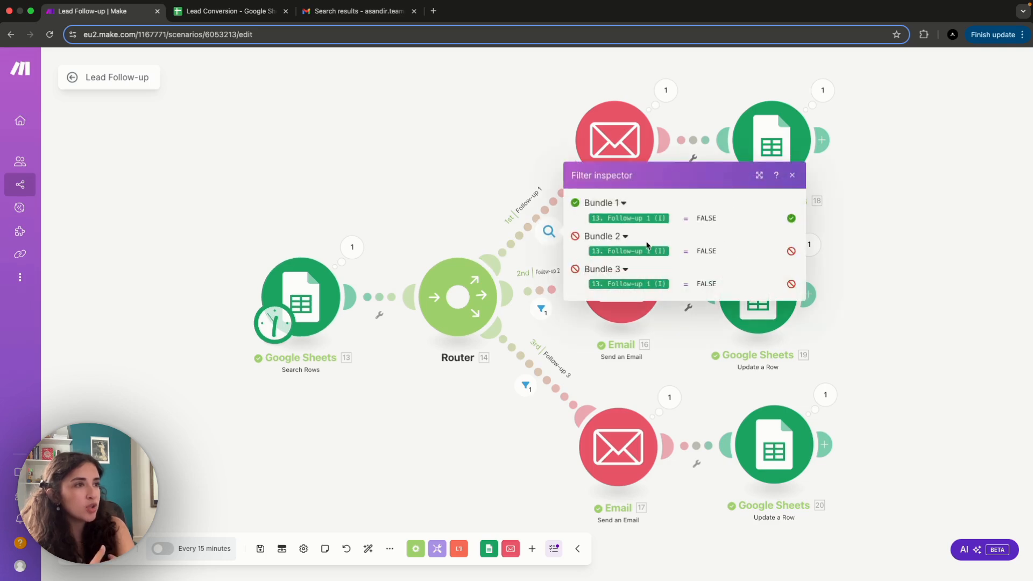
{"action": "mouse_move", "coordinate": [616, 218]}
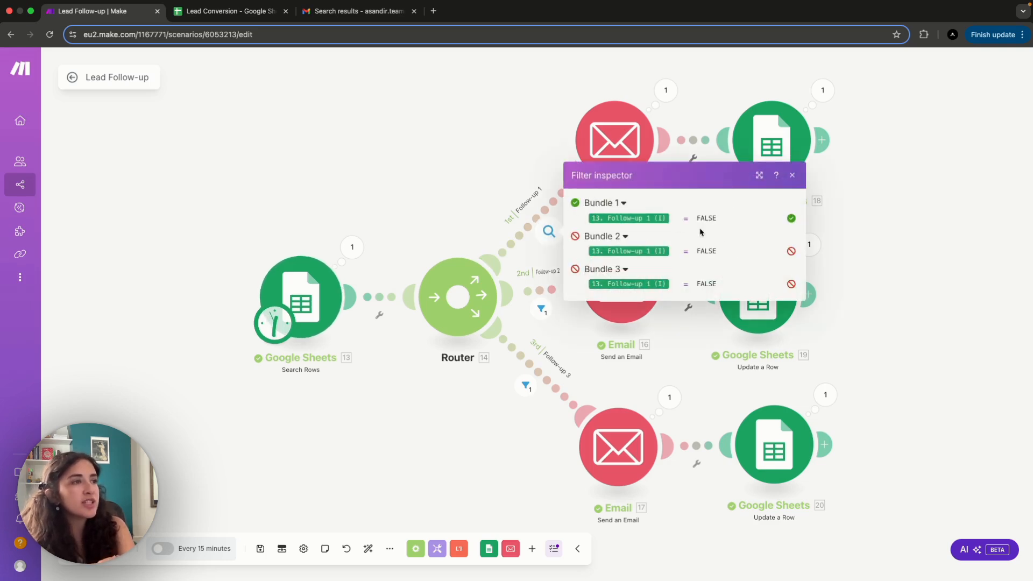
- Examine how the Follow-up 2 and Follow-up 3 filters evaluated each bundle
{"action": "left_click", "coordinate": [541, 309]}
{"action": "mouse_move", "coordinate": [617, 336]}
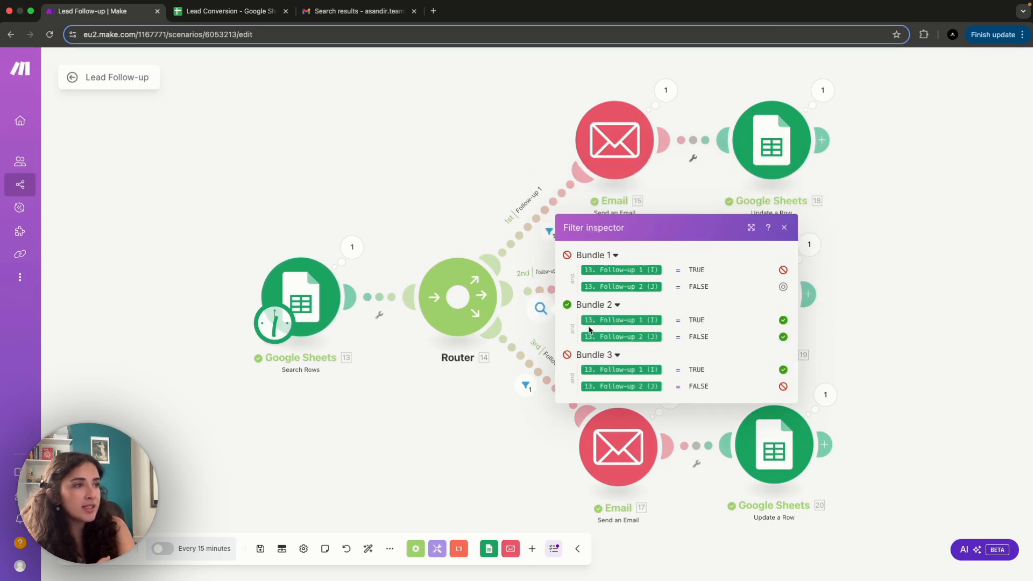
{"action": "left_click", "coordinate": [526, 385]}
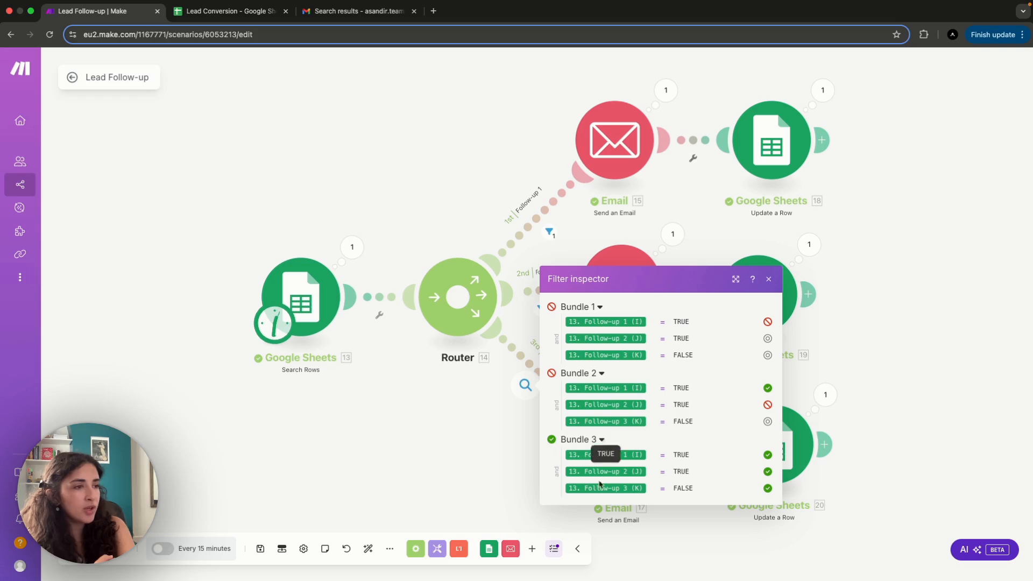
{"action": "left_click", "coordinate": [906, 474]}
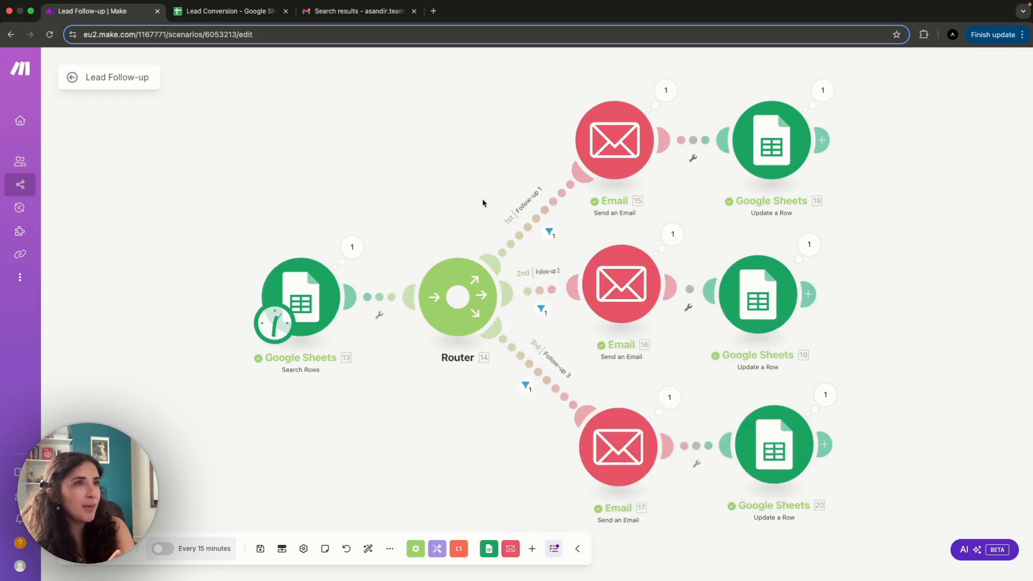
- Refresh the Gmail search results for the follow-up emails and compare their recipients with the lead rows in the Lead Conversion sheet
{"action": "left_click", "coordinate": [341, 13]}
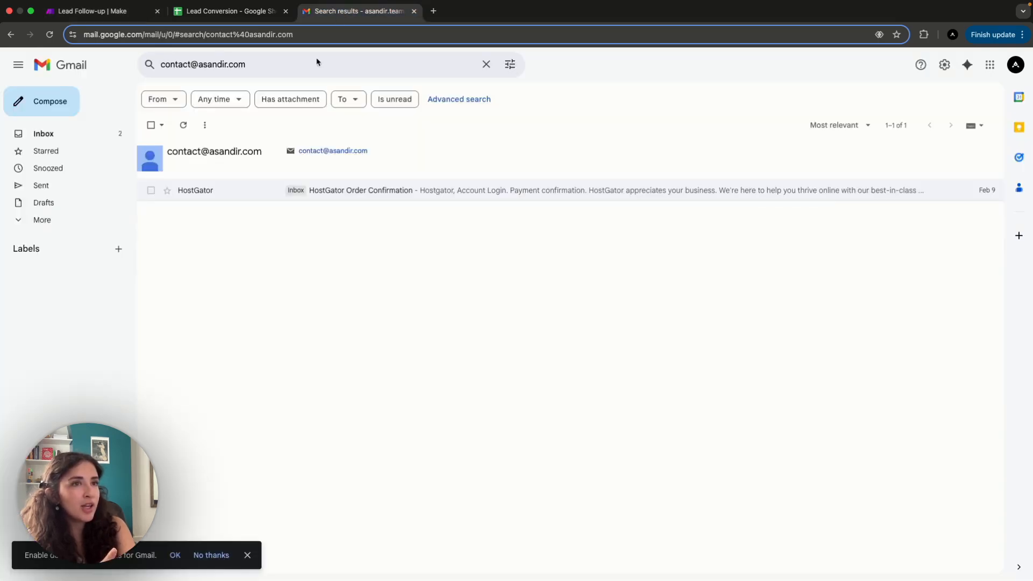
{"action": "left_click", "coordinate": [183, 125]}
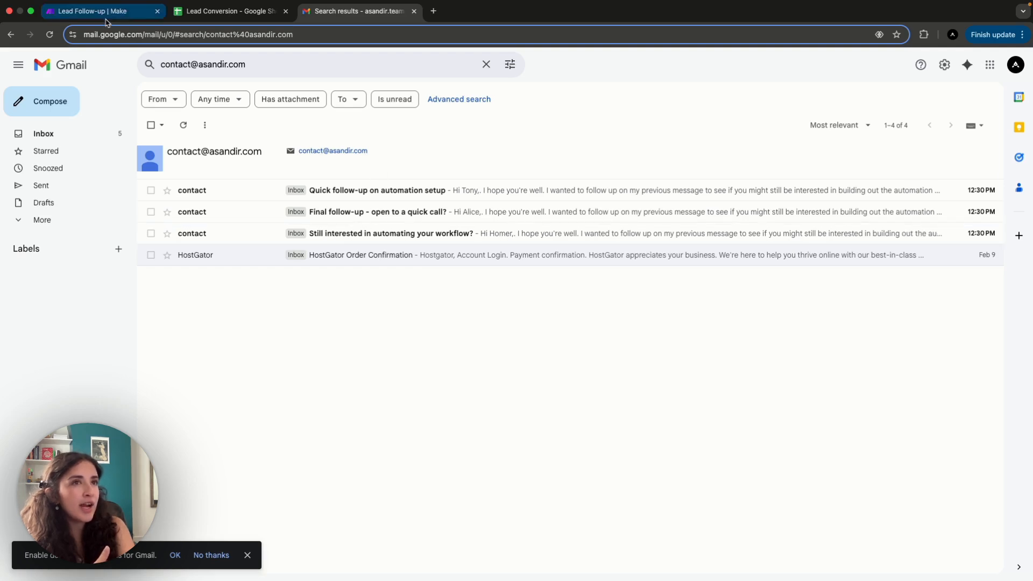
{"action": "left_click", "coordinate": [217, 13]}
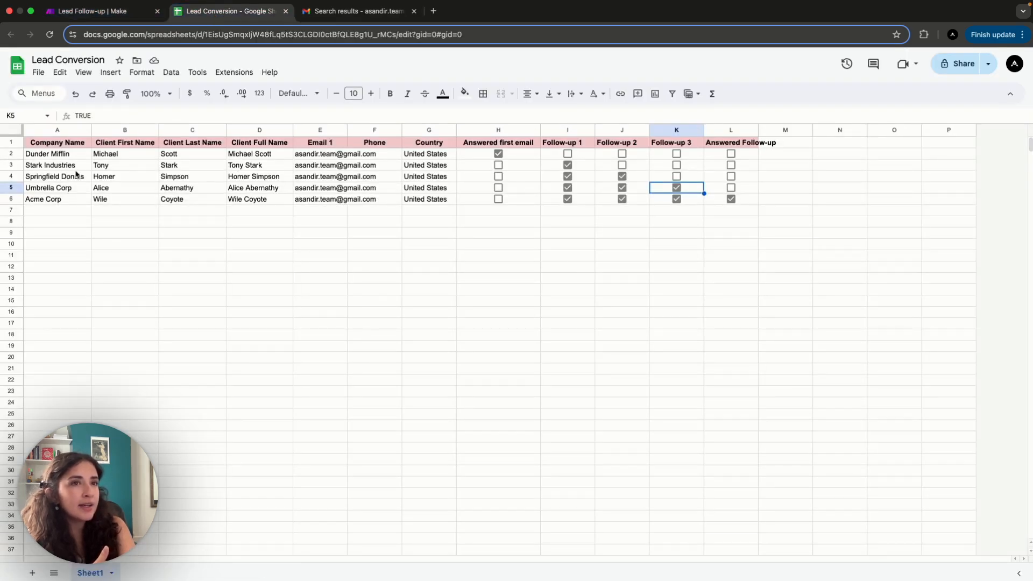
{"action": "left_click", "coordinate": [128, 167]}
{"action": "left_click", "coordinate": [126, 177]}
{"action": "left_click", "coordinate": [125, 195]}
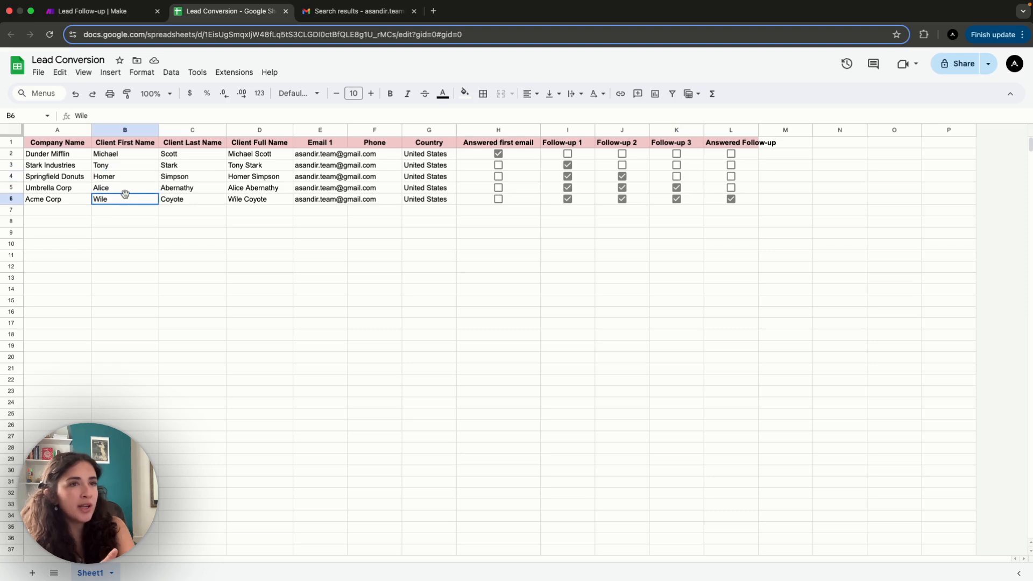
{"action": "left_click", "coordinate": [279, 272]}
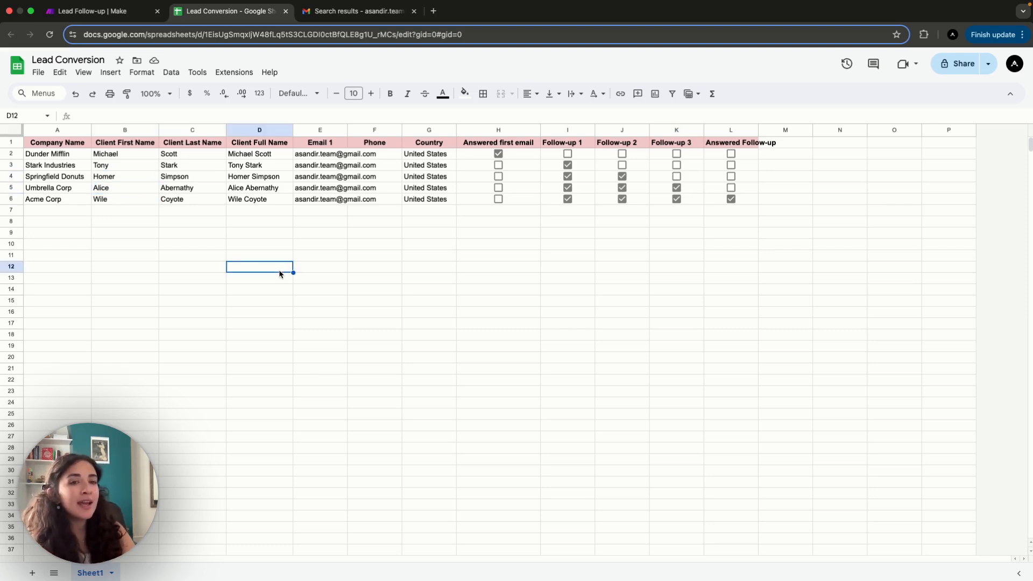
- Return to Make, schedule the Lead Follow-up scenario by days of the week for Monday and Thursday, and activate it
{"action": "left_click", "coordinate": [101, 12]}
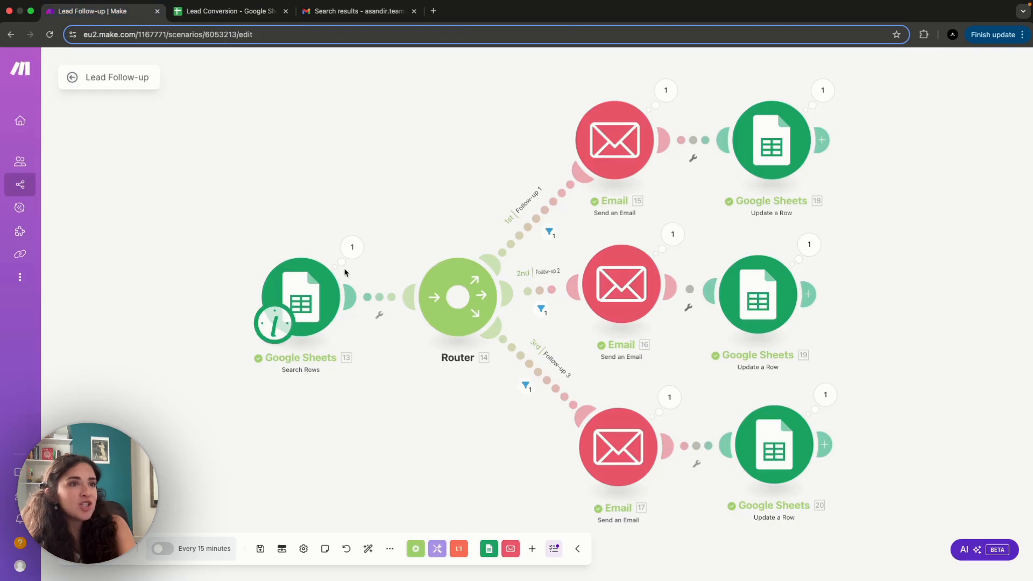
{"action": "left_click", "coordinate": [276, 329]}
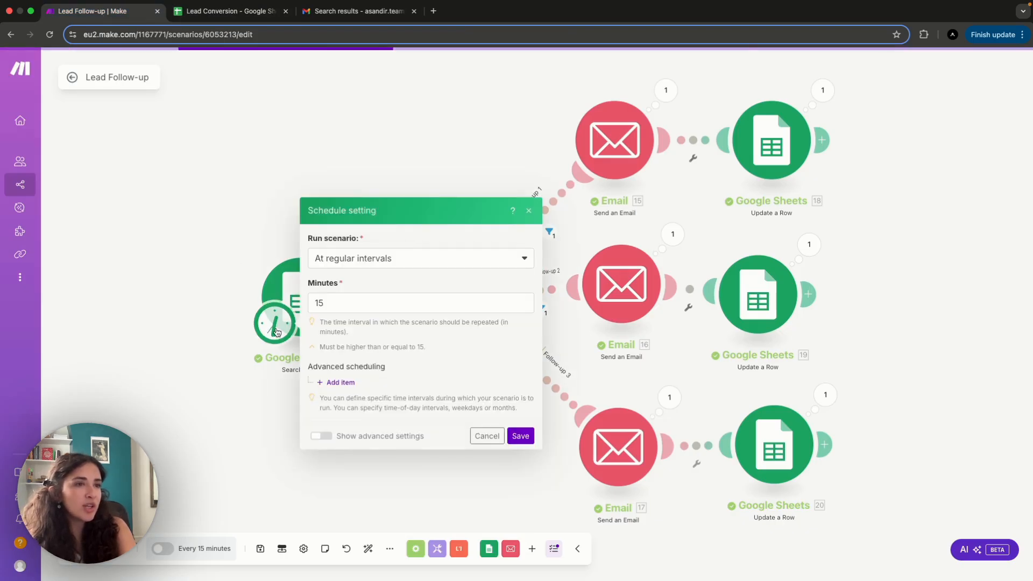
{"action": "left_click", "coordinate": [416, 266]}
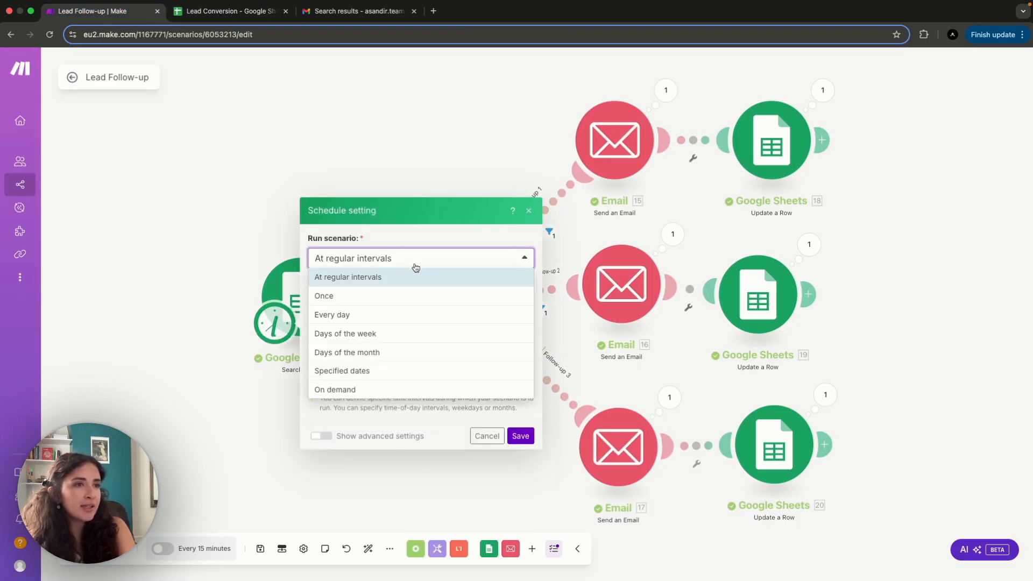
{"action": "left_click", "coordinate": [357, 334]}
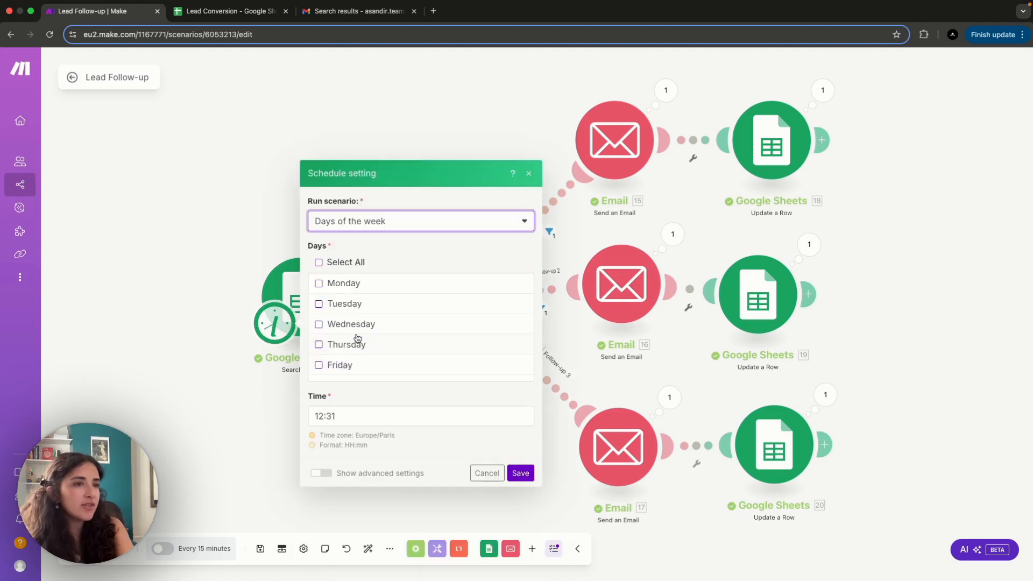
{"action": "left_click", "coordinate": [335, 284]}
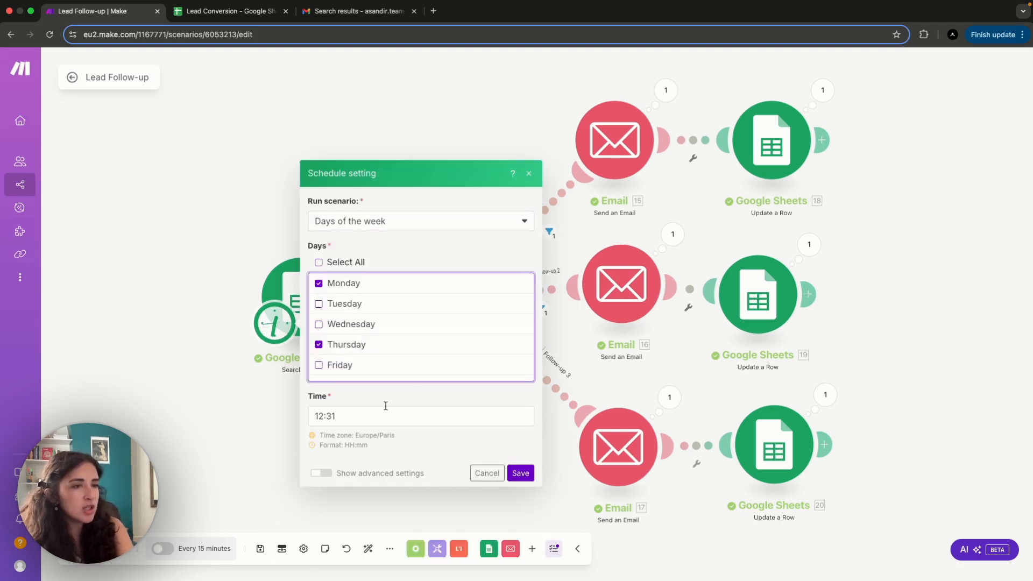
{"action": "left_click", "coordinate": [520, 473]}
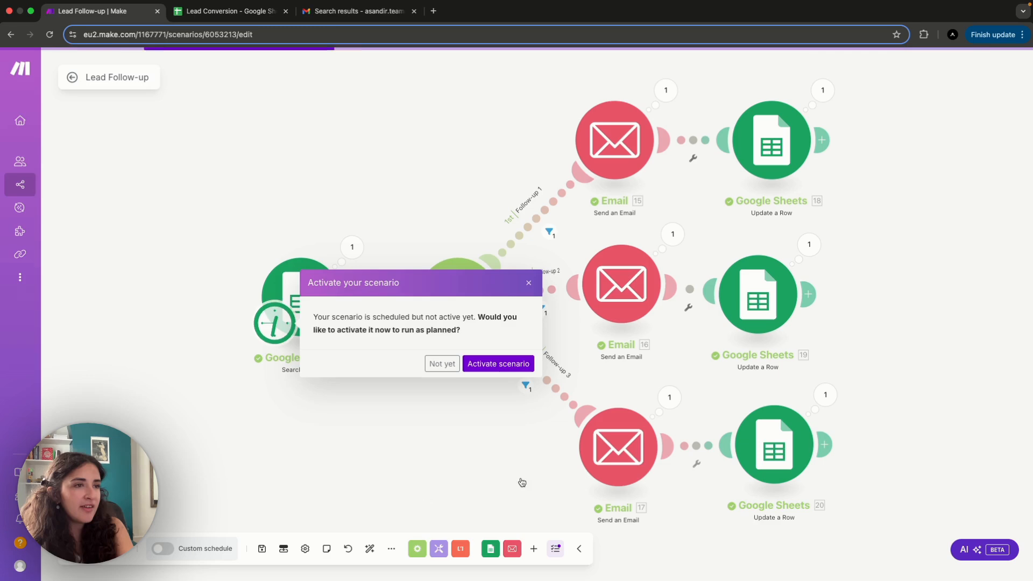
{"action": "left_click", "coordinate": [496, 364]}
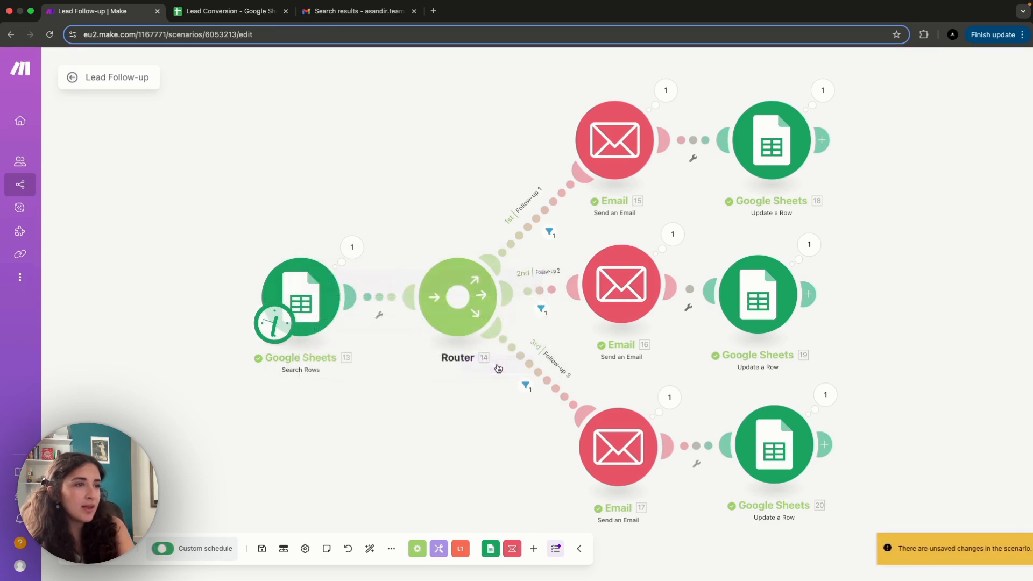